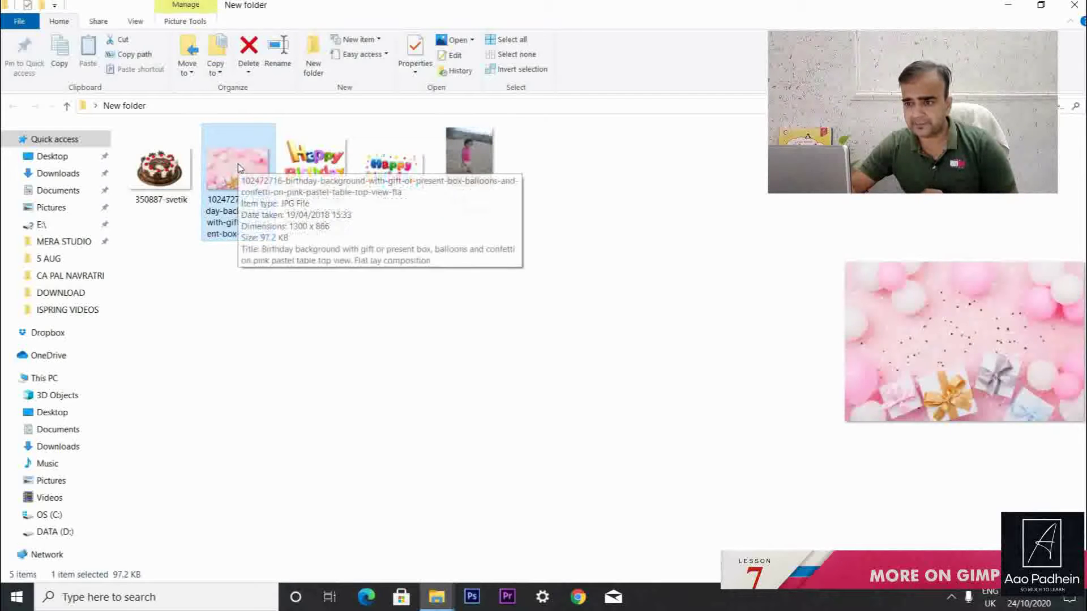
Preview the Happy Birthday text and cake images in New folder, and minimize the folder window.
{"action": "left_click", "coordinate": [313, 162]}
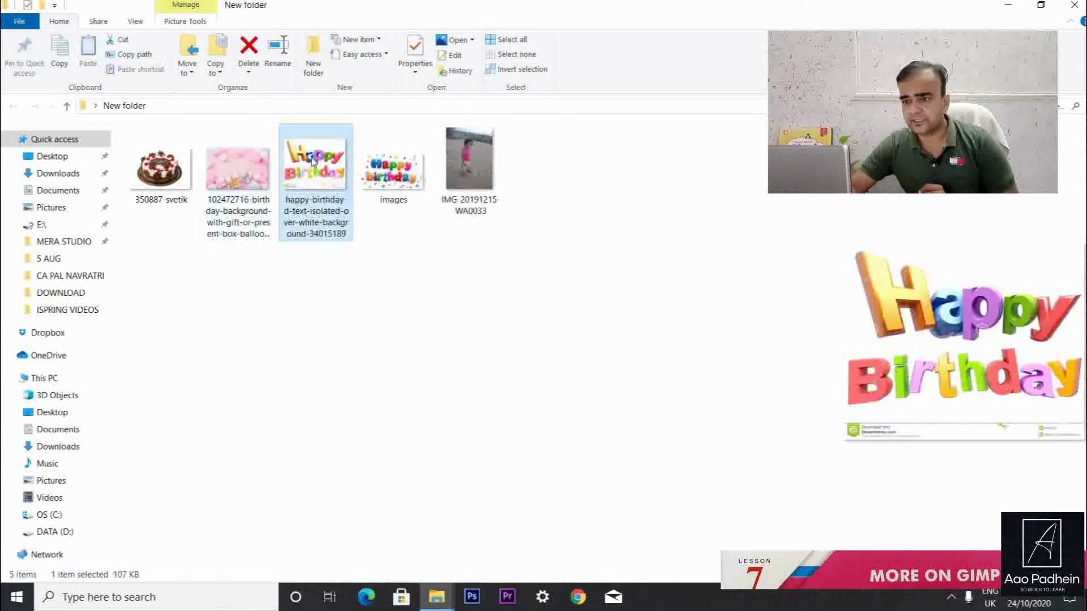
{"action": "left_click", "coordinate": [171, 175]}
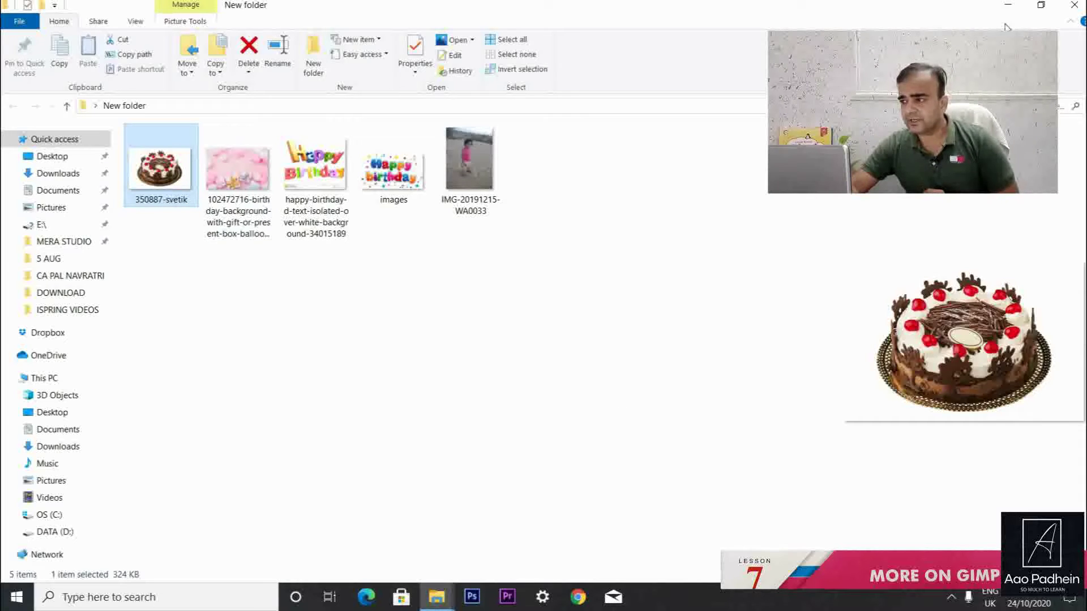
{"action": "left_click", "coordinate": [1007, 6]}
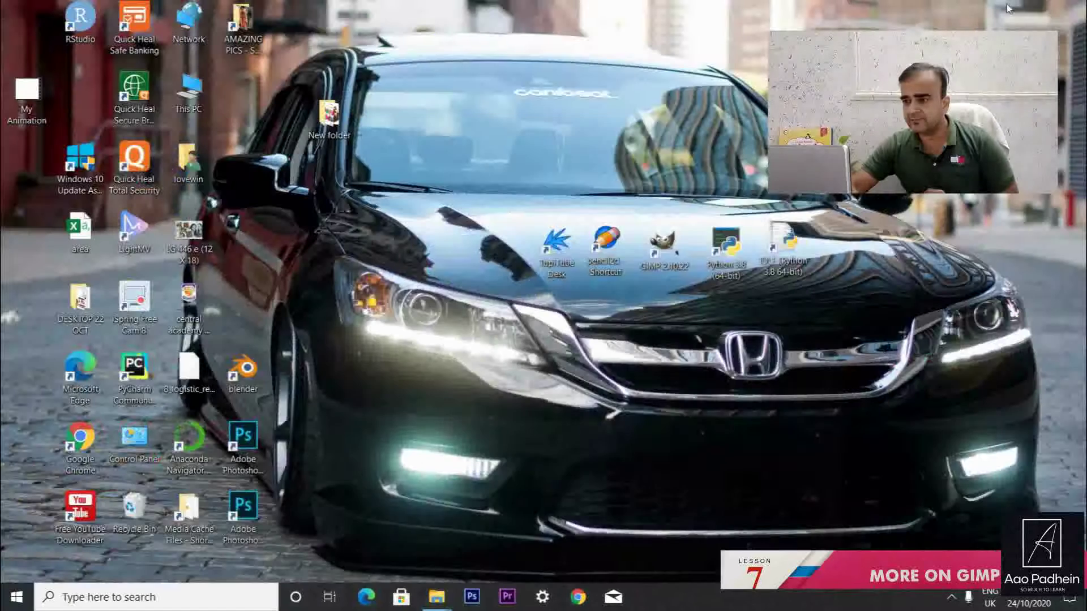
Launch GIMP from the desktop.
{"action": "double_click", "coordinate": [663, 247]}
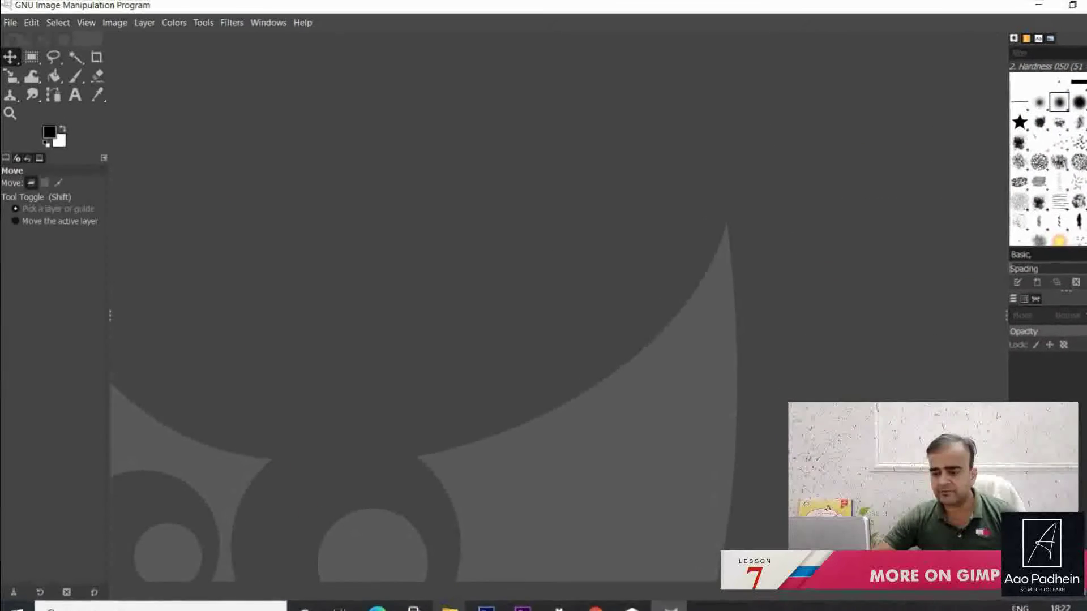
{"action": "mouse_move", "coordinate": [459, 601]}
{"action": "left_click", "coordinate": [583, 523]}
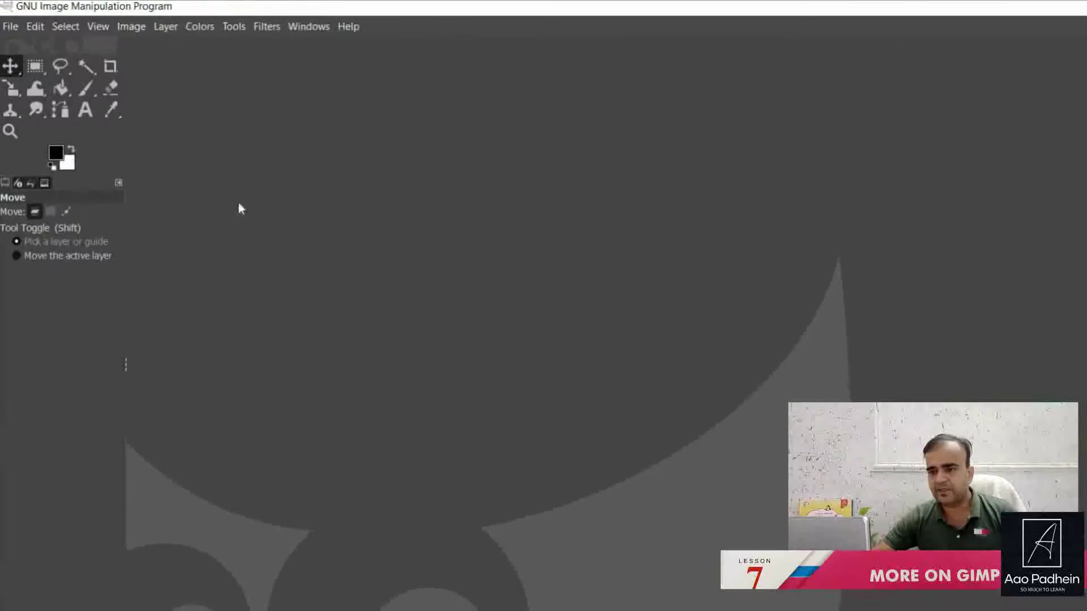
Set up a new image measured in inches, with a width of 12 and a height of 8.
{"action": "left_click", "coordinate": [12, 27]}
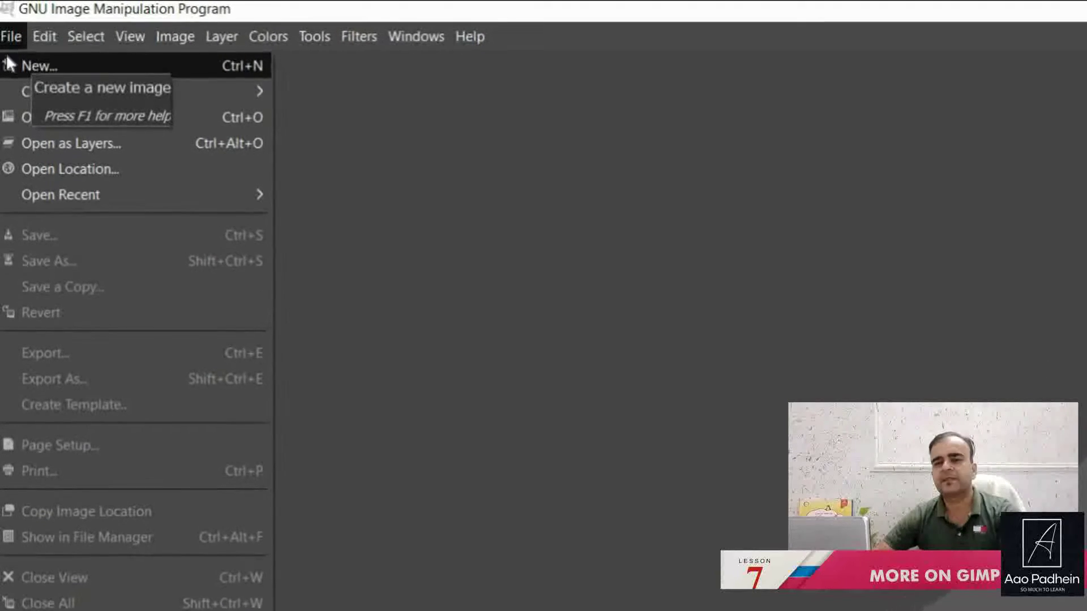
{"action": "left_click", "coordinate": [32, 62]}
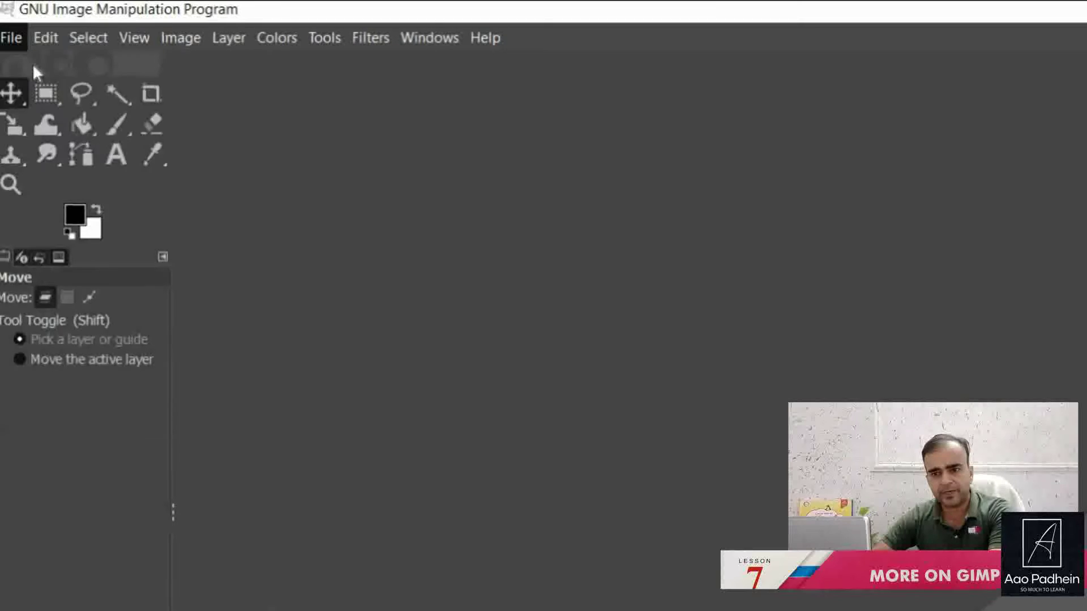
{"action": "left_click", "coordinate": [222, 158]}
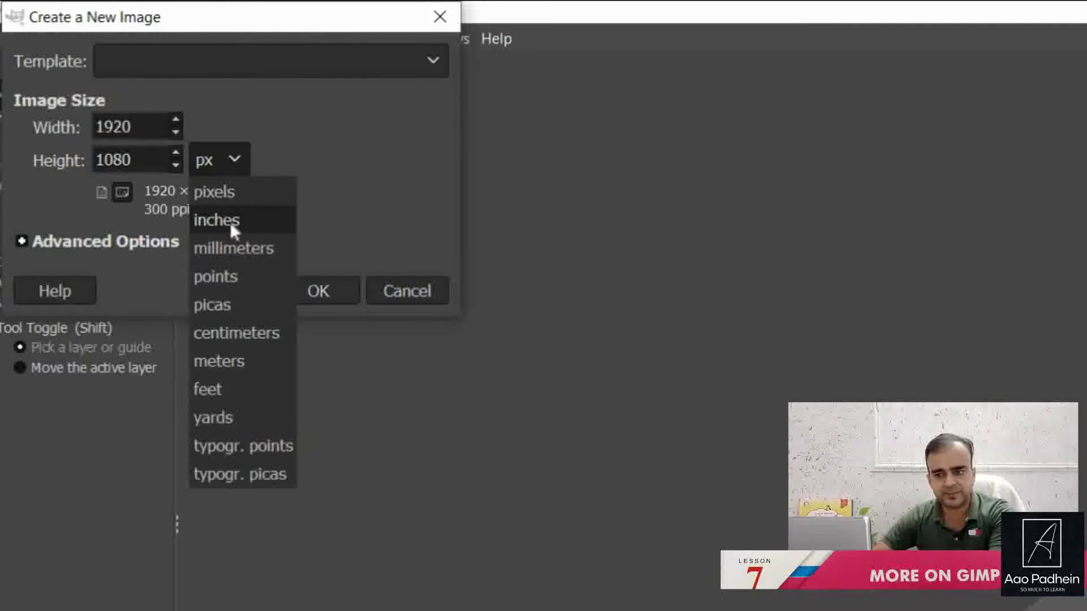
{"action": "left_click", "coordinate": [229, 222]}
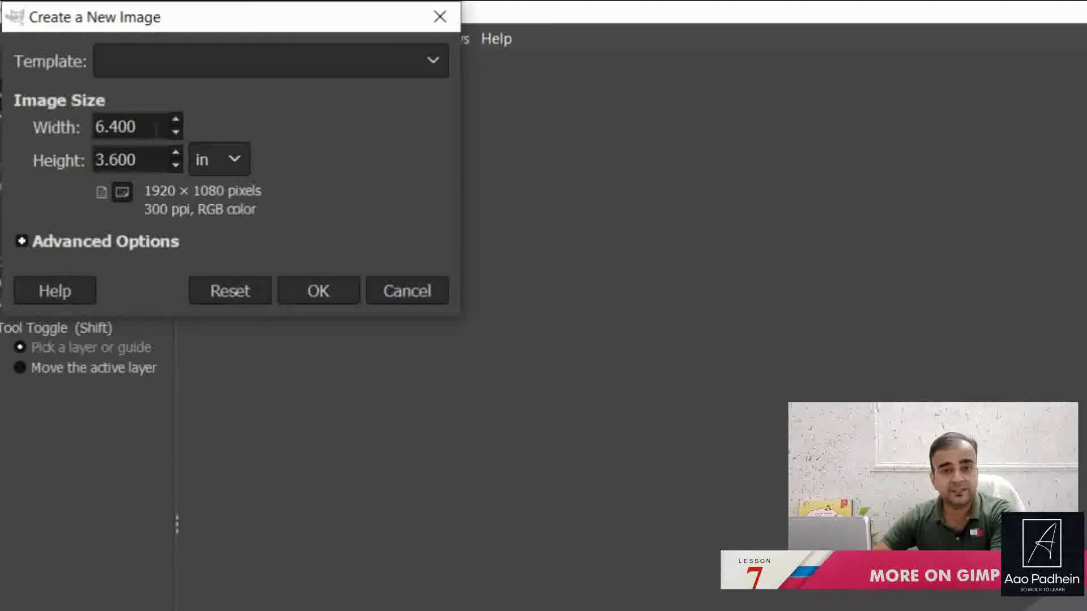
{"action": "left_click_drag", "start_coordinate": [136, 127], "coordinate": [88, 129]}
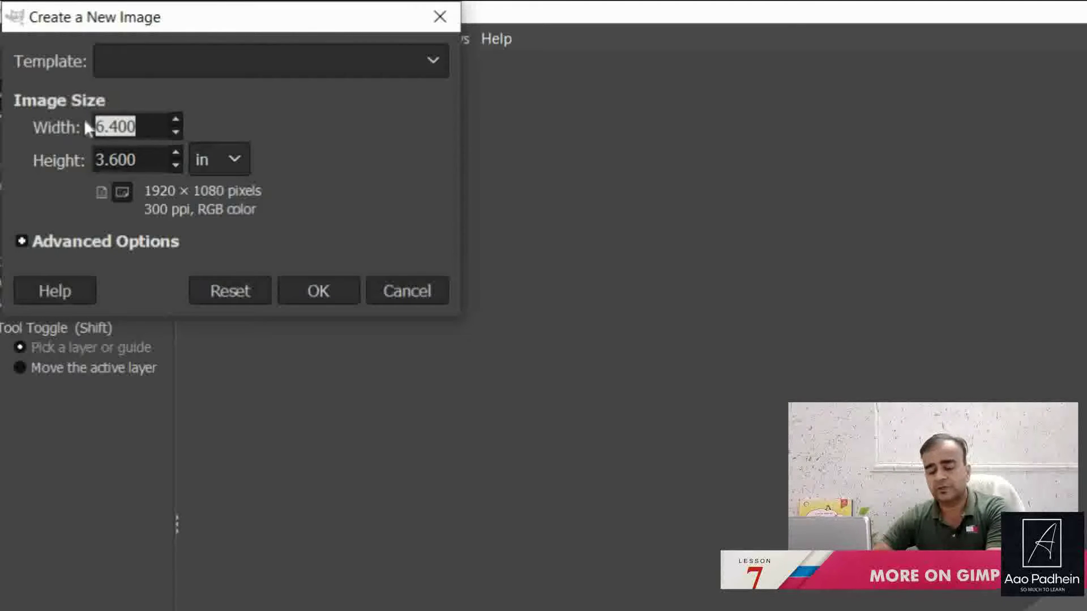
{"action": "type", "text": "12"}
{"action": "key", "text": "Tab"}
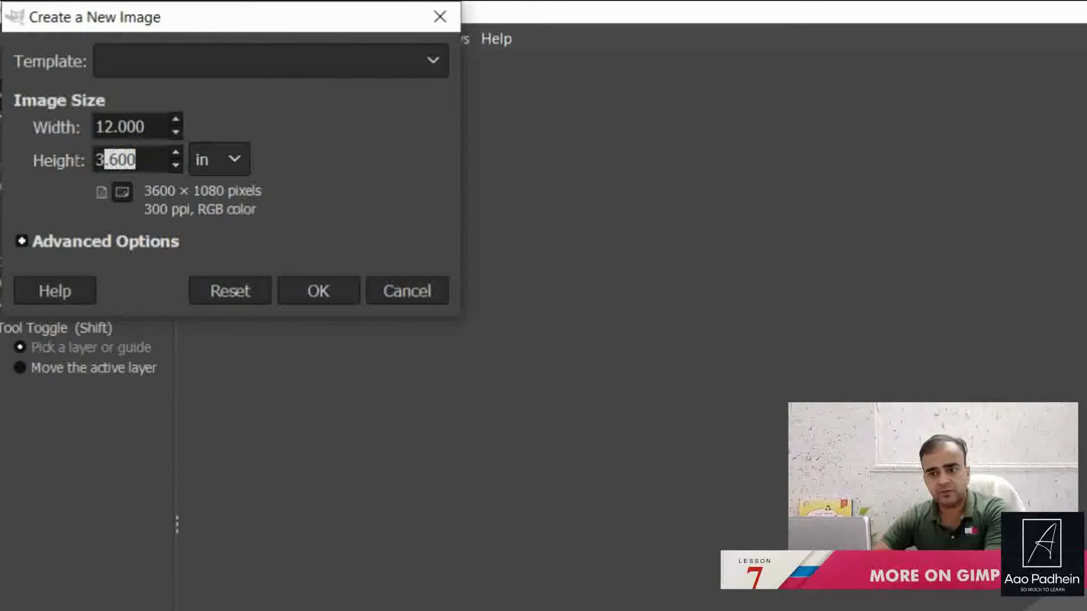
{"action": "type", "text": "8"}
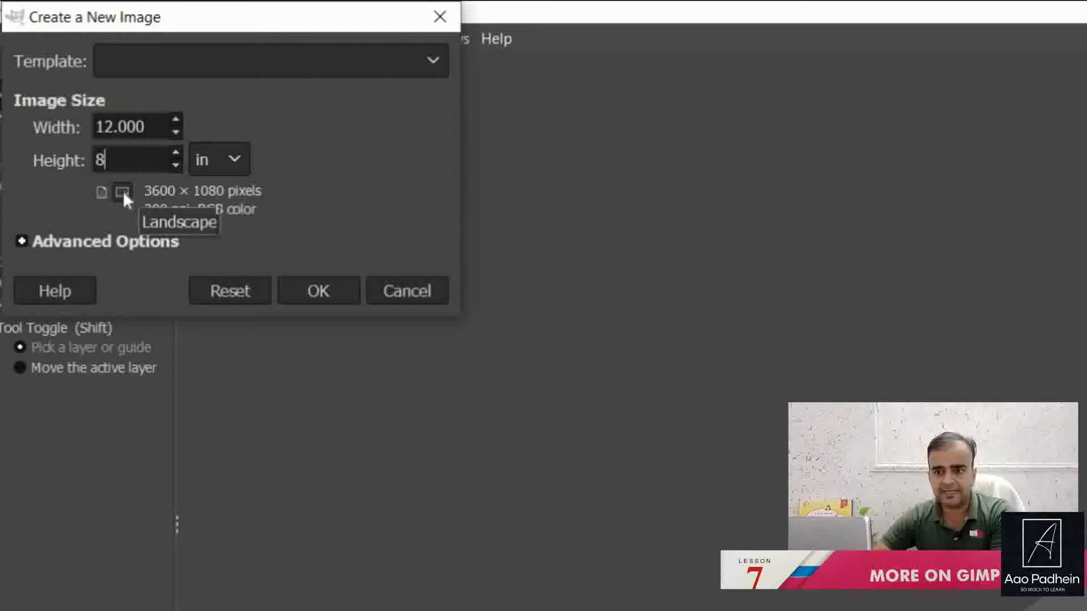
{"action": "key", "text": "Tab"}
Try the portrait orientation, return to landscape, and create the 12 × 8 inch image.
{"action": "left_click", "coordinate": [103, 192]}
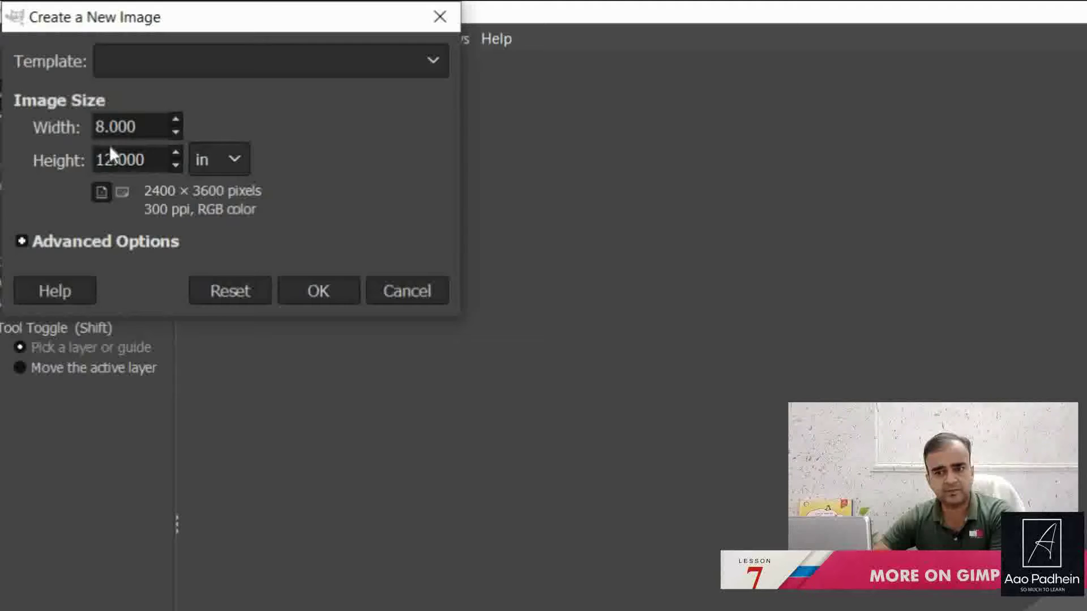
{"action": "left_click", "coordinate": [122, 192]}
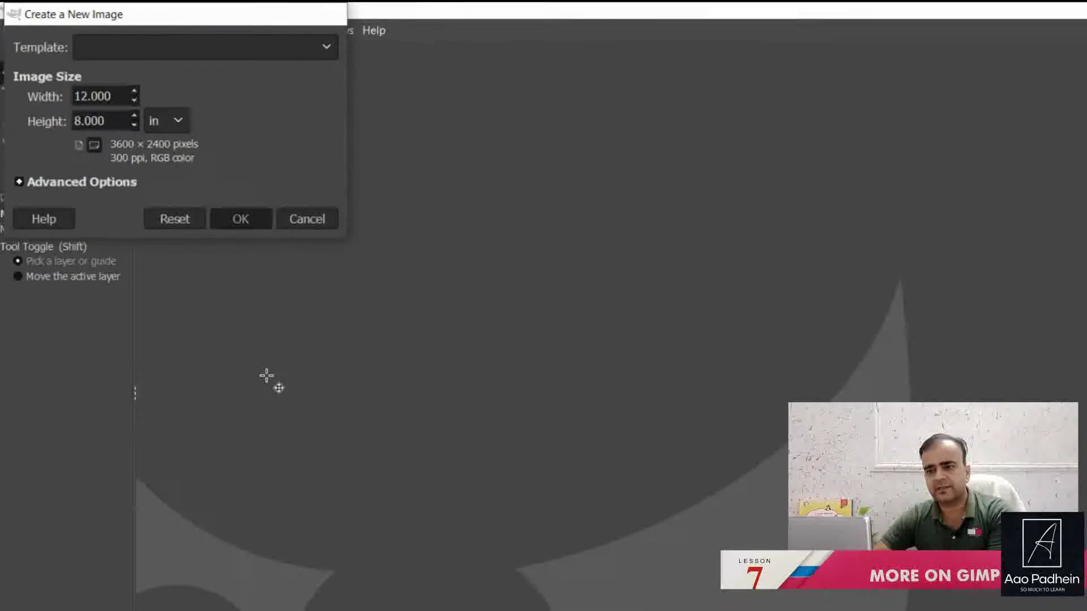
{"action": "left_click", "coordinate": [241, 219]}
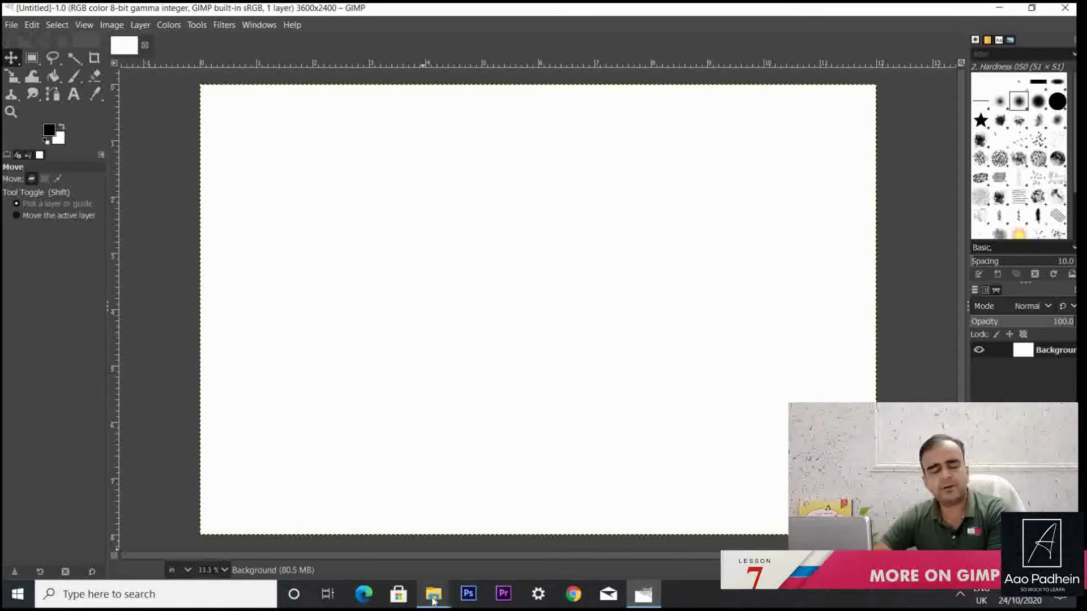
Close the unneeded folder windows and bring the pink birthday background from New folder into the GIMP image as a layer.
{"action": "mouse_move", "coordinate": [433, 601]}
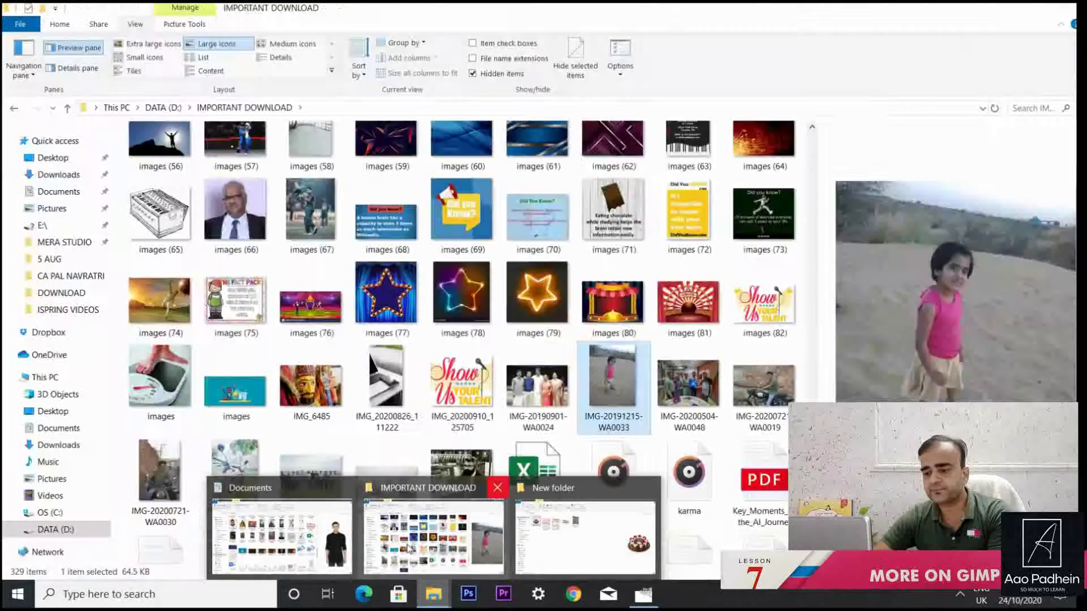
{"action": "left_click", "coordinate": [497, 488]}
{"action": "left_click", "coordinate": [421, 488]}
{"action": "left_click", "coordinate": [425, 498]}
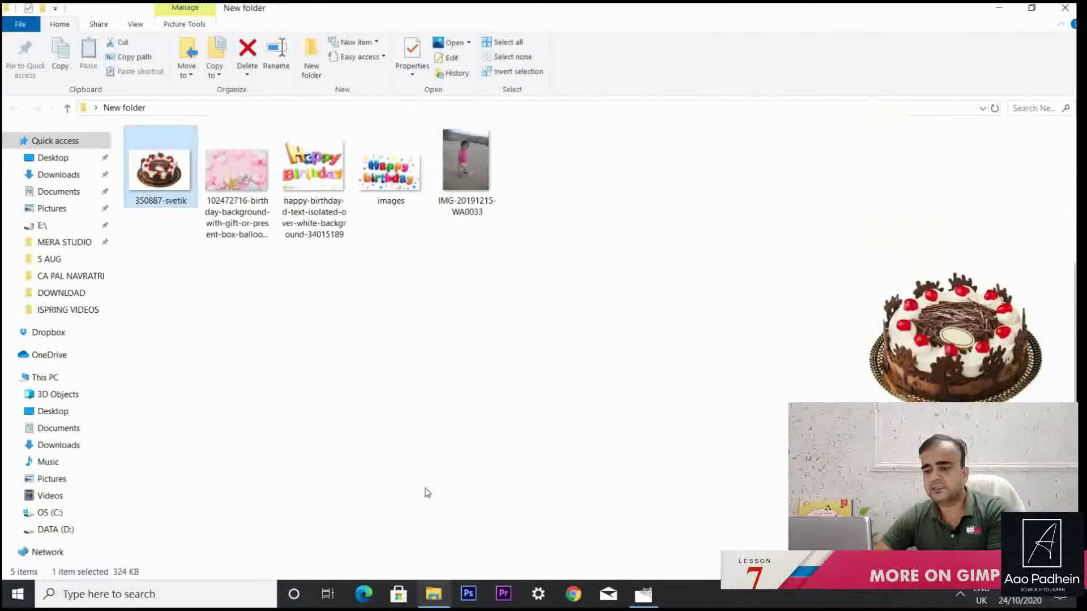
{"action": "left_click_drag", "start_coordinate": [240, 168], "coordinate": [582, 300]}
{"action": "left_click", "coordinate": [856, 399]}
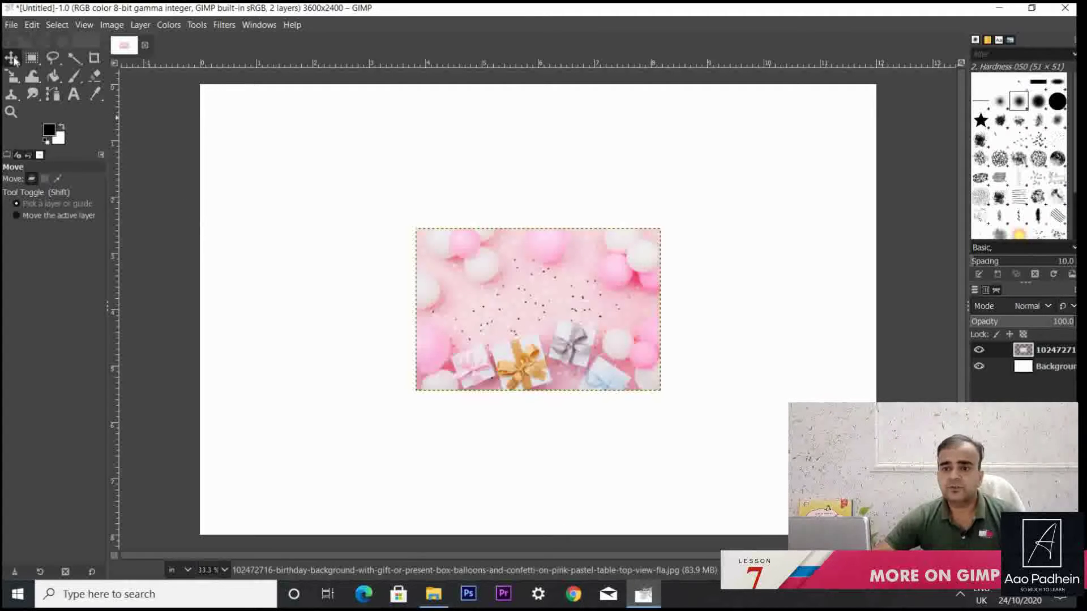
Move the pink background to the canvas's upper-left corner and scale it to about 11.99 × 8.00 inches to fill the canvas.
{"action": "left_click_drag", "start_coordinate": [503, 289], "coordinate": [287, 145]}
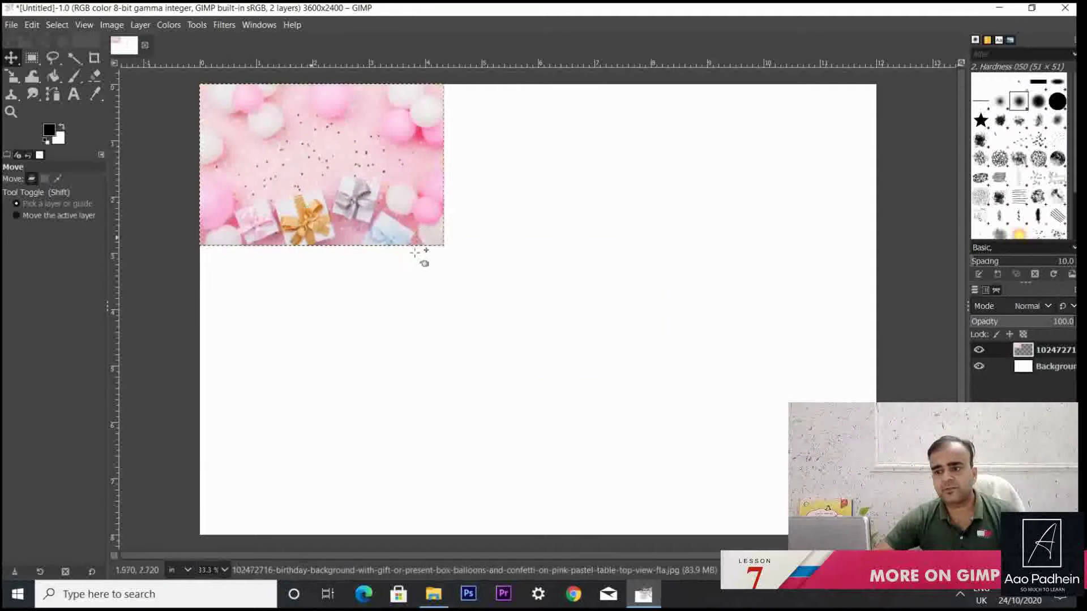
{"action": "left_click", "coordinate": [197, 25]}
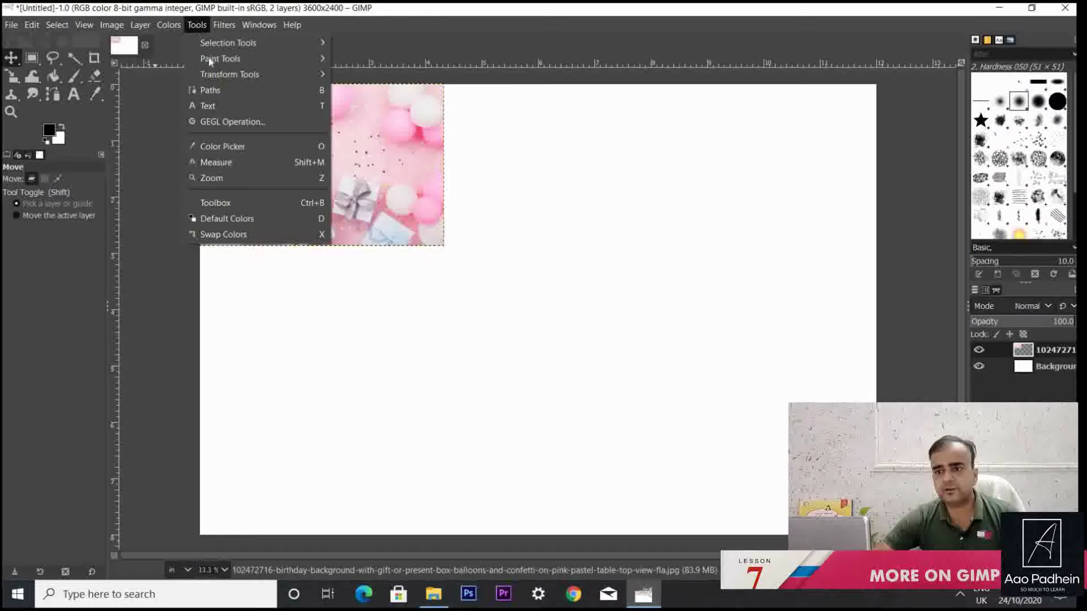
{"action": "mouse_move", "coordinate": [240, 74]}
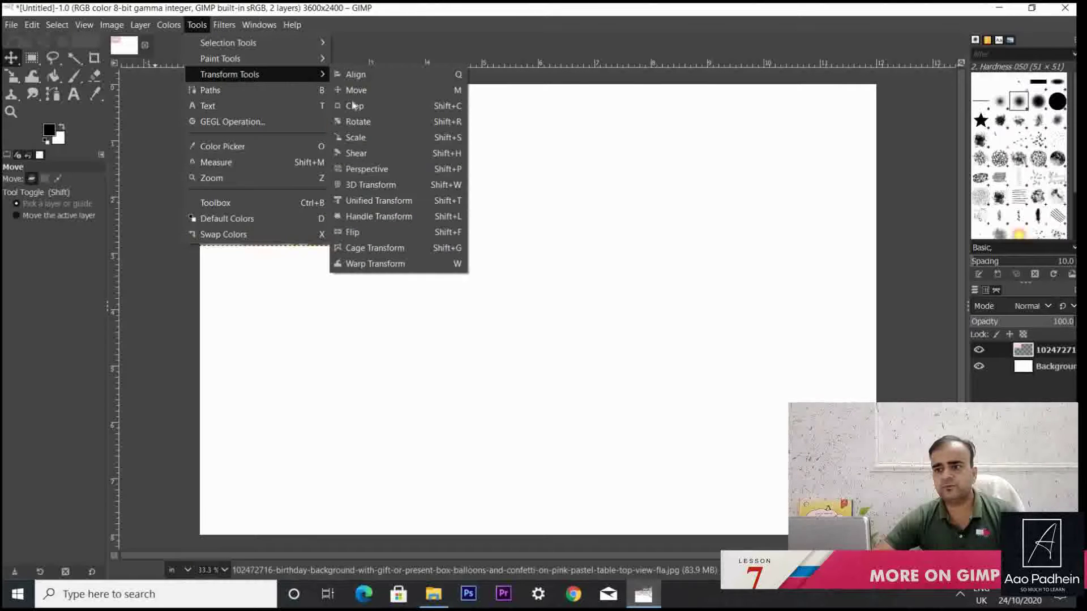
{"action": "left_click", "coordinate": [355, 138]}
{"action": "left_click", "coordinate": [456, 265]}
{"action": "left_click_drag", "start_coordinate": [443, 245], "coordinate": [876, 534]}
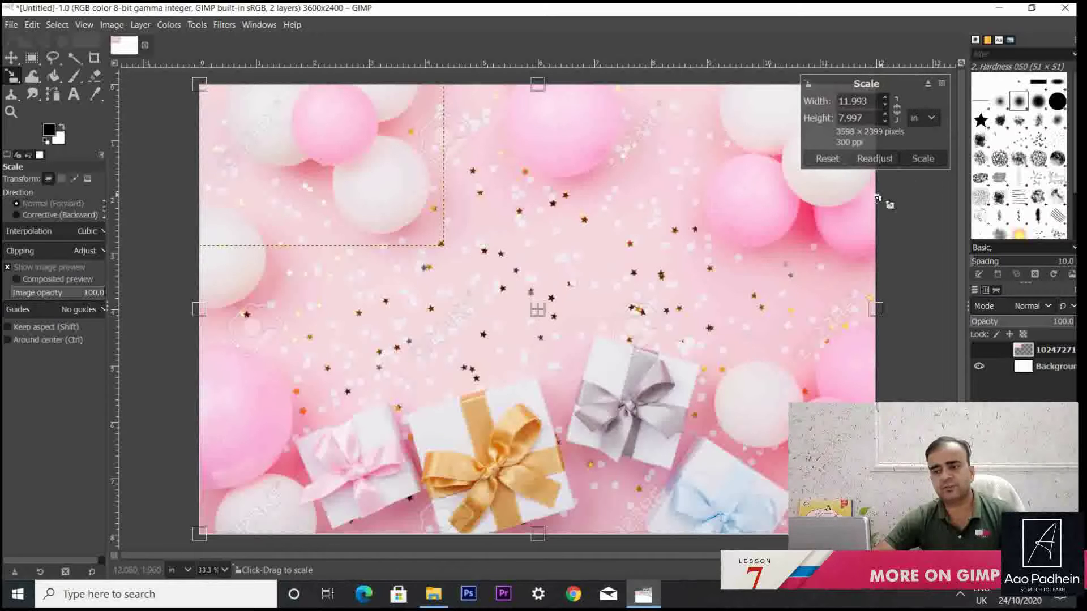
{"action": "left_click", "coordinate": [917, 161]}
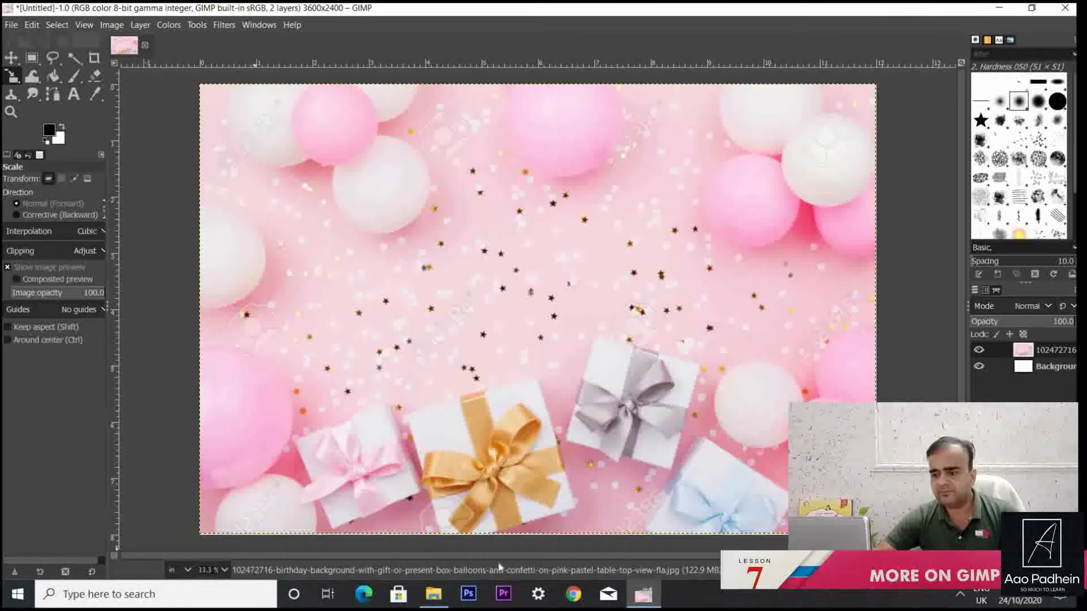
Add the photo IMG-20191215-WA0033 from New folder as a layer and move it near the canvas's upper-left corner.
{"action": "mouse_move", "coordinate": [441, 600]}
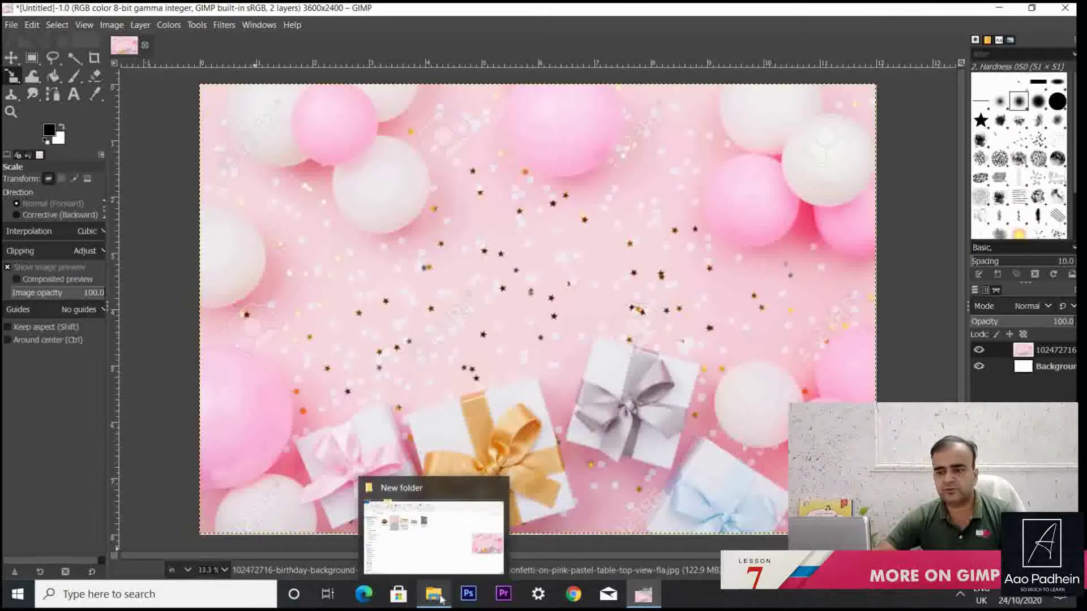
{"action": "left_click", "coordinate": [441, 600]}
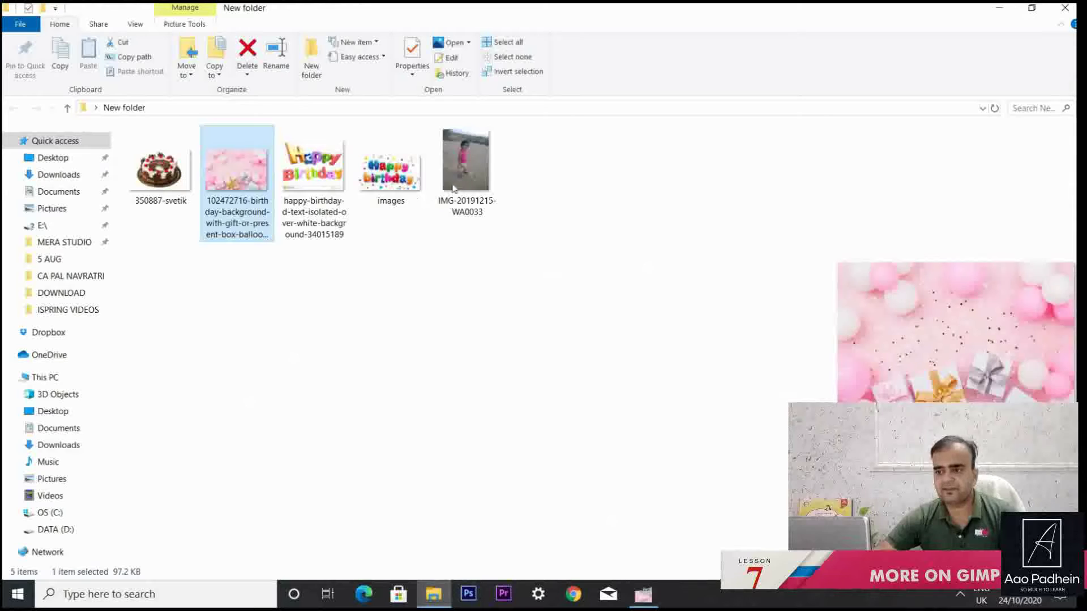
{"action": "left_click", "coordinate": [462, 170]}
{"action": "left_click_drag", "start_coordinate": [473, 224], "coordinate": [516, 225]}
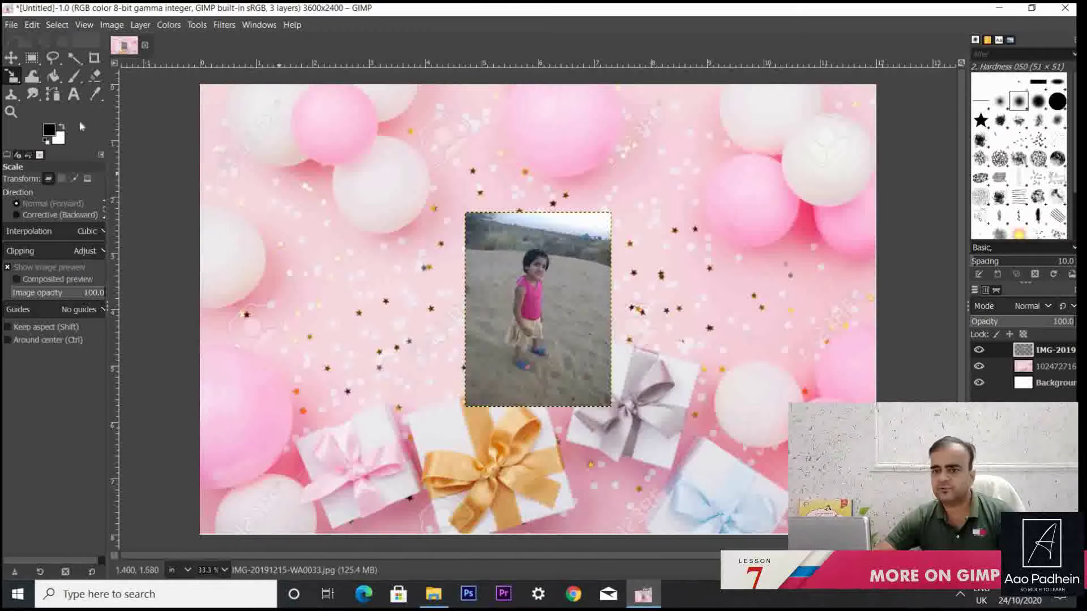
{"action": "left_click", "coordinate": [11, 57]}
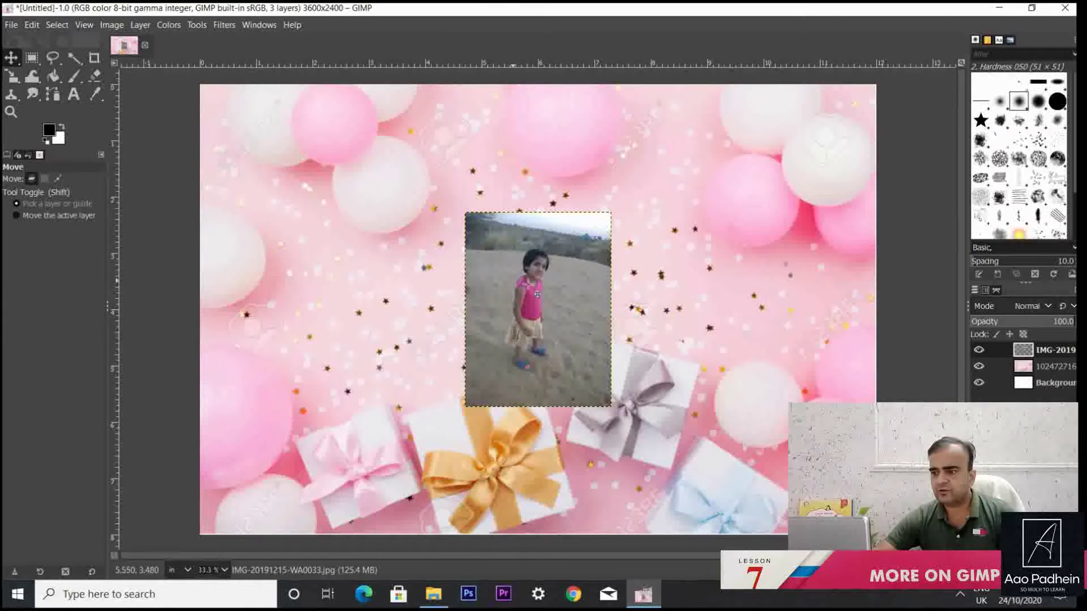
{"action": "left_click_drag", "start_coordinate": [533, 294], "coordinate": [299, 179]}
Scale the girl's photo layer to about 5.51 × 7.39 inches, enlarging it toward the canvas's lower edge.
{"action": "left_click", "coordinate": [205, 26]}
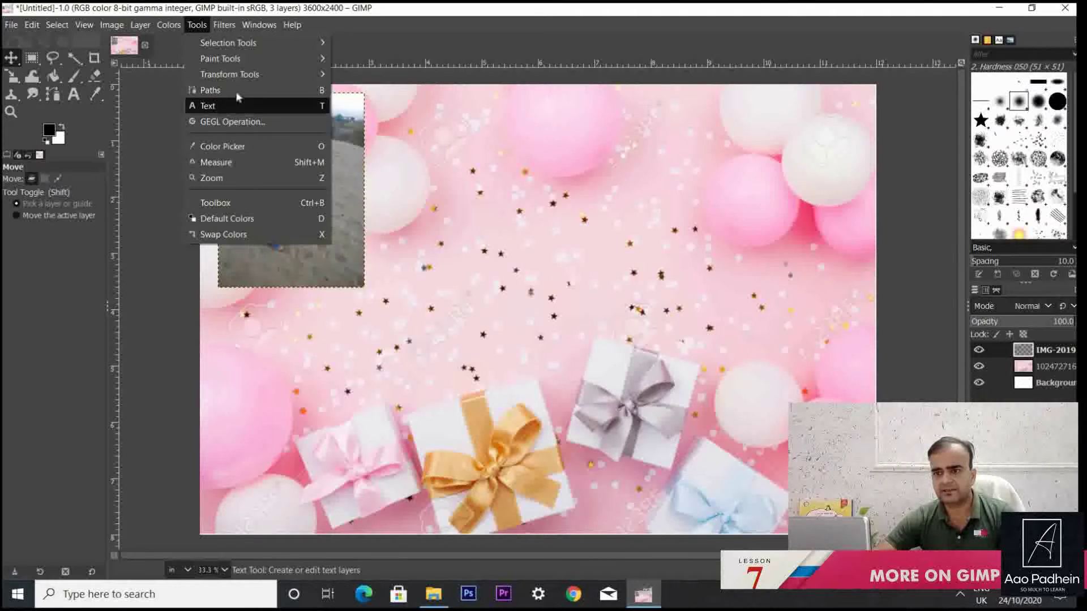
{"action": "mouse_move", "coordinate": [260, 76]}
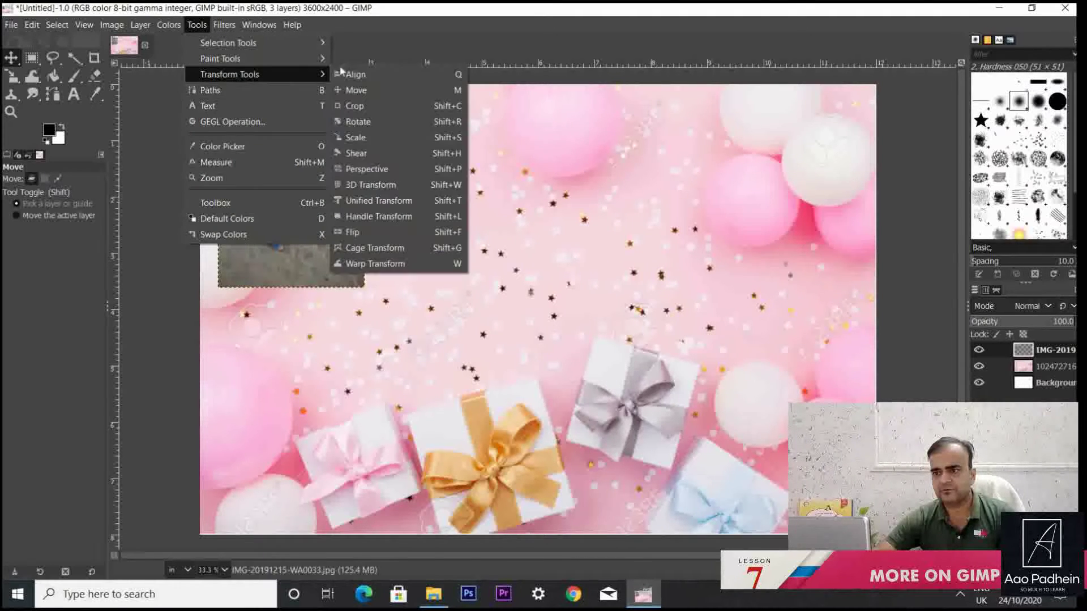
{"action": "left_click", "coordinate": [360, 137]}
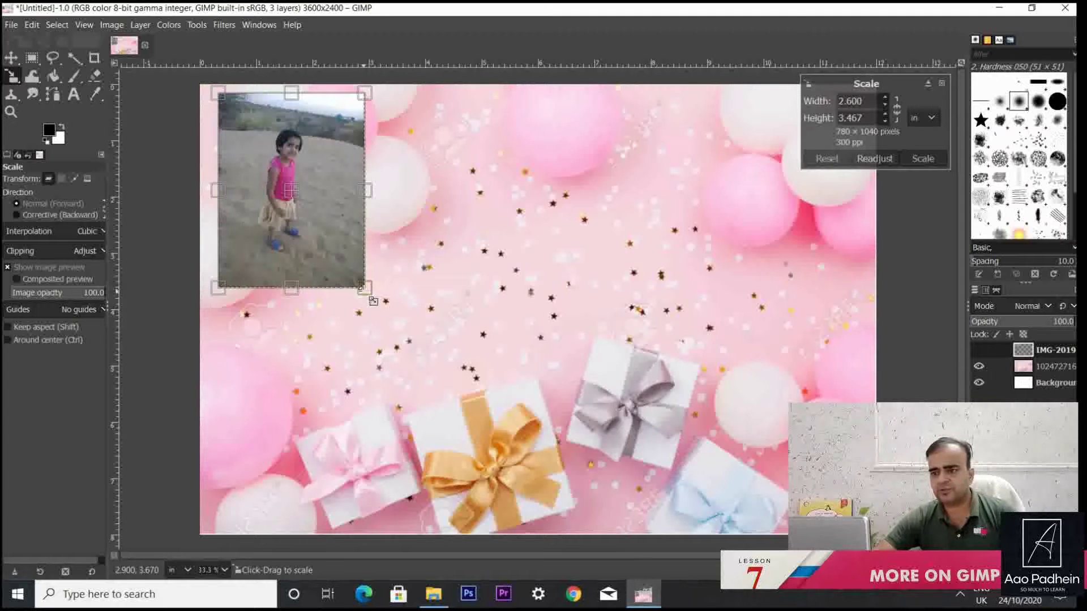
{"action": "left_click_drag", "start_coordinate": [373, 301], "coordinate": [532, 529]}
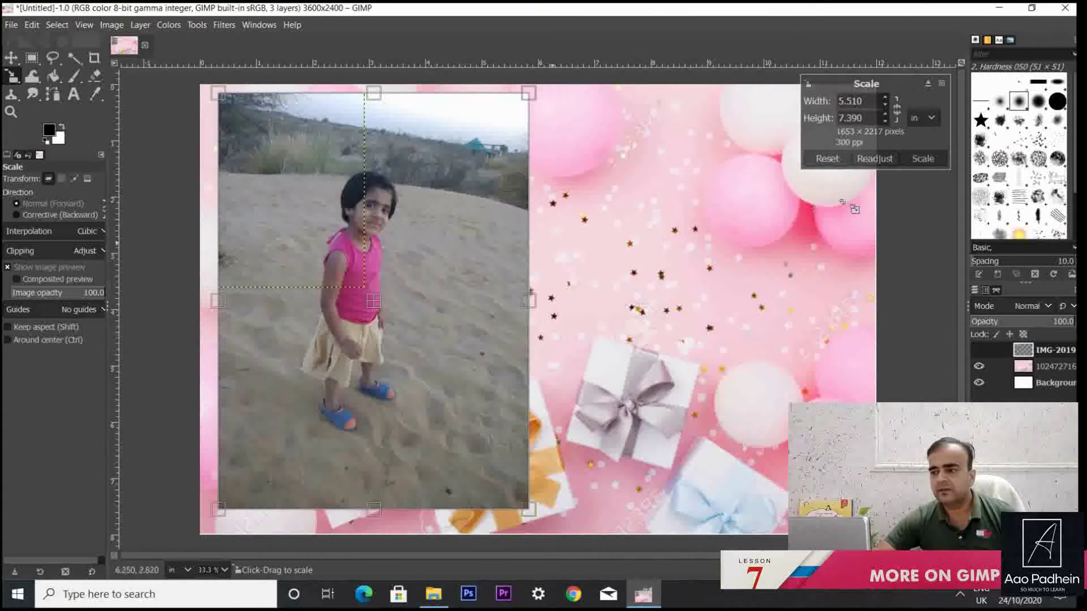
{"action": "left_click", "coordinate": [923, 159]}
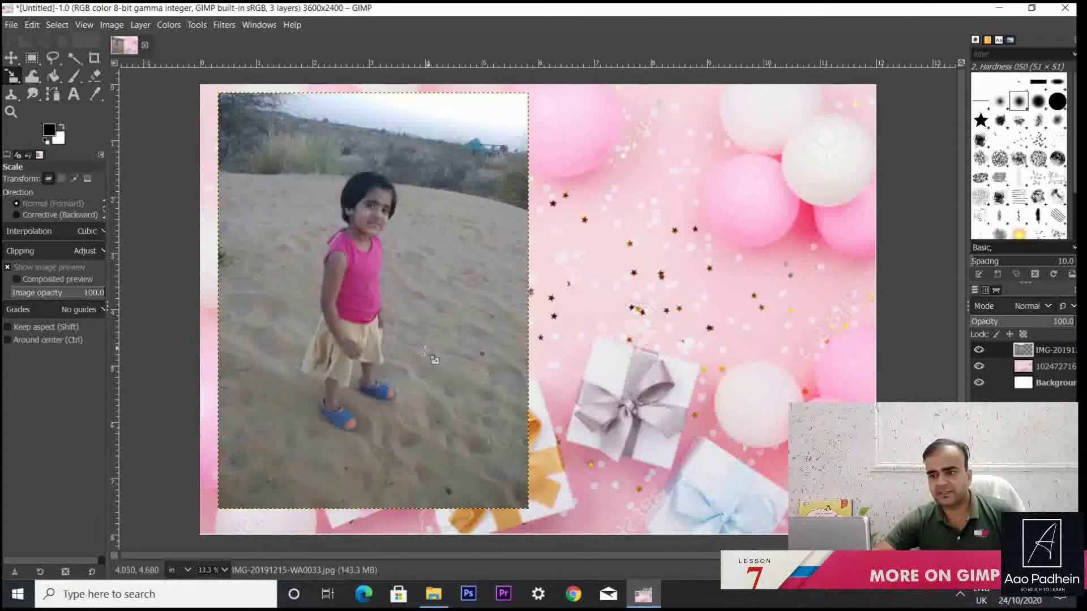
Outline the girl's hair, arms, clothes and shoes in the photo layer with a closed Free Select selection.
{"action": "left_click", "coordinate": [53, 59]}
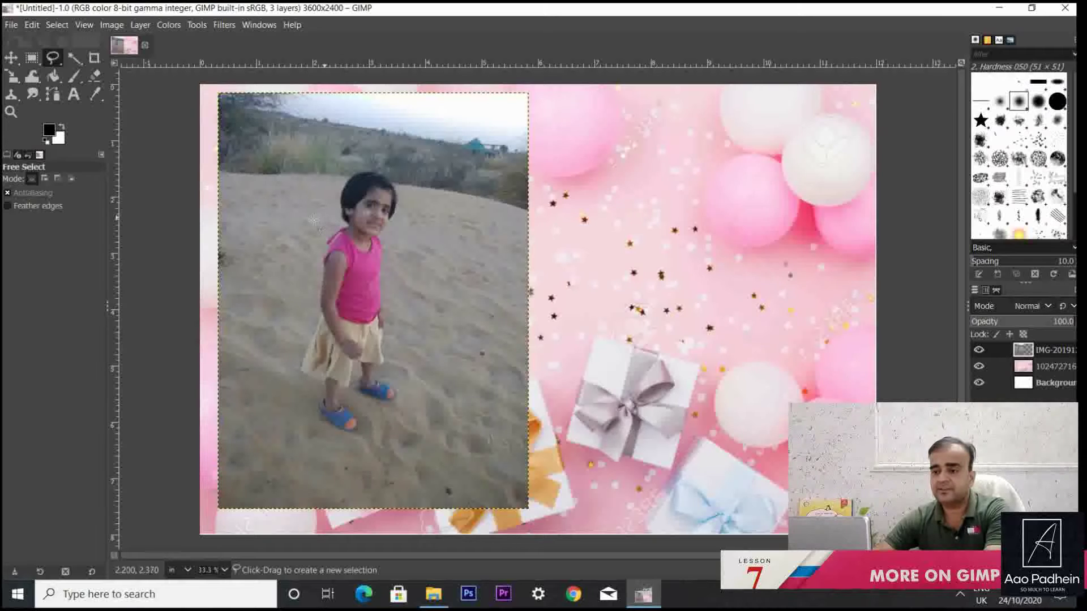
{"action": "scroll", "coordinate": [314, 224], "scroll_direction": "up", "scroll_amount": 2}
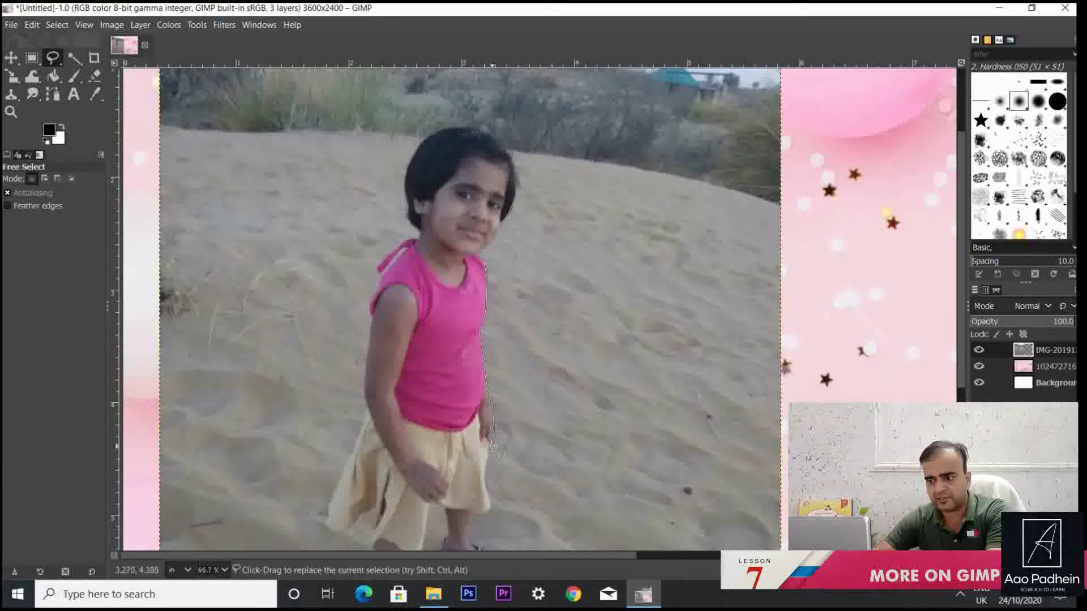
{"action": "left_click_drag", "start_coordinate": [490, 451], "coordinate": [487, 465]}
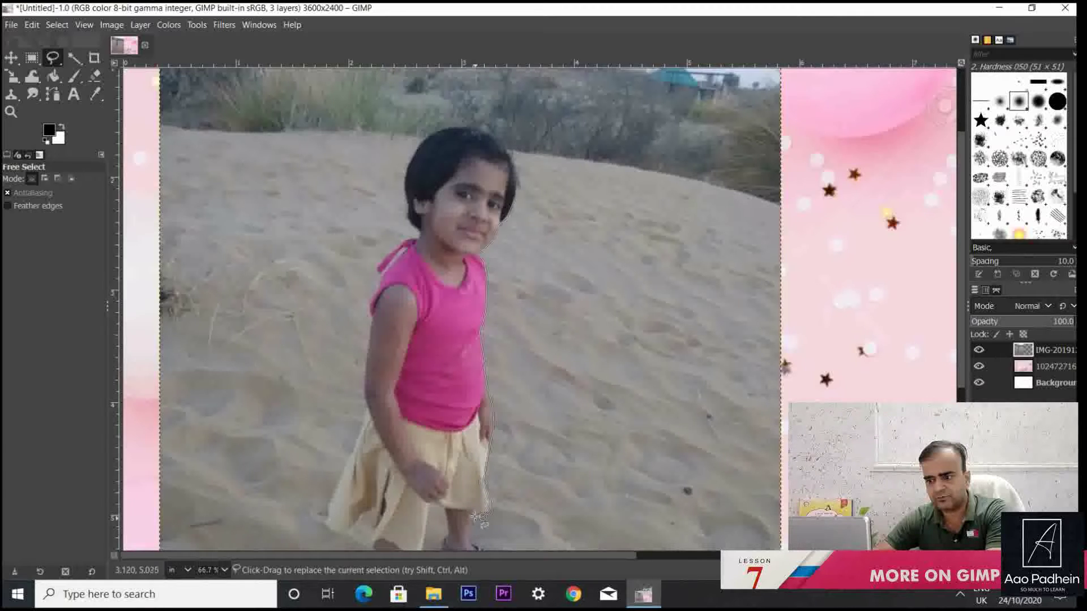
{"action": "mouse_move", "coordinate": [474, 516]}
{"action": "left_mouse_down"}
{"action": "mouse_move", "coordinate": [473, 525]}
{"action": "mouse_move", "coordinate": [454, 387]}
{"action": "left_mouse_up"}
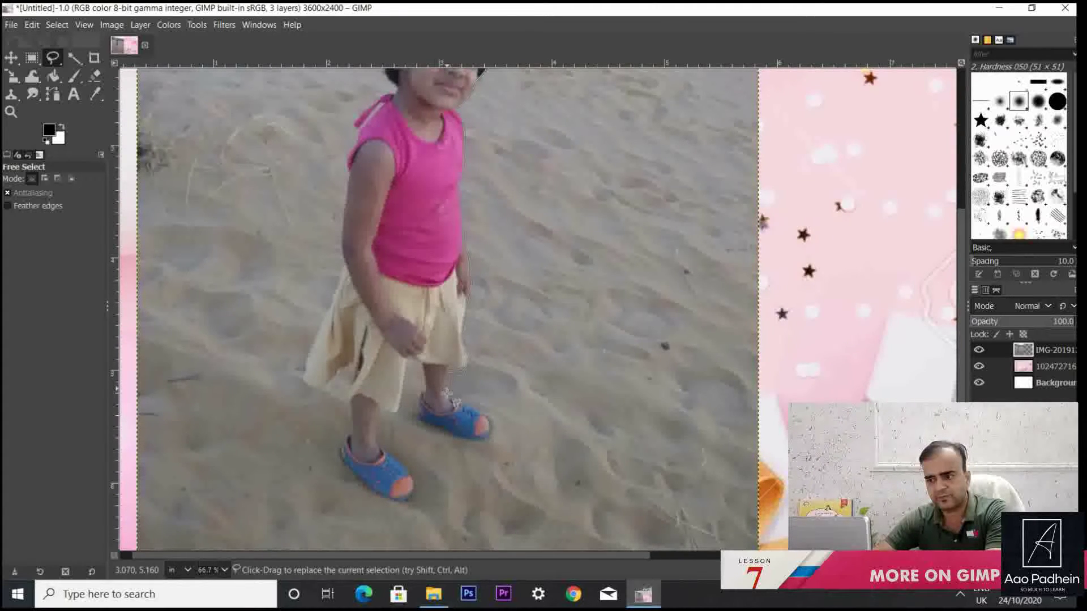
{"action": "mouse_move", "coordinate": [450, 397]}
{"action": "left_mouse_down"}
{"action": "mouse_move", "coordinate": [488, 422]}
{"action": "mouse_move", "coordinate": [485, 440]}
{"action": "mouse_move", "coordinate": [420, 420]}
{"action": "mouse_move", "coordinate": [426, 373]}
{"action": "mouse_move", "coordinate": [410, 357]}
{"action": "mouse_move", "coordinate": [397, 412]}
{"action": "mouse_move", "coordinate": [380, 405]}
{"action": "mouse_move", "coordinate": [376, 436]}
{"action": "mouse_move", "coordinate": [415, 487]}
{"action": "mouse_move", "coordinate": [399, 506]}
{"action": "mouse_move", "coordinate": [338, 455]}
{"action": "mouse_move", "coordinate": [355, 429]}
{"action": "mouse_move", "coordinate": [349, 403]}
{"action": "mouse_move", "coordinate": [316, 381]}
{"action": "mouse_move", "coordinate": [355, 286]}
{"action": "mouse_move", "coordinate": [344, 206]}
{"action": "mouse_move", "coordinate": [358, 132]}
{"action": "mouse_move", "coordinate": [373, 230]}
{"action": "mouse_move", "coordinate": [403, 219]}
{"action": "mouse_move", "coordinate": [398, 204]}
{"action": "mouse_move", "coordinate": [383, 219]}
{"action": "mouse_move", "coordinate": [393, 196]}
{"action": "mouse_move", "coordinate": [418, 197]}
{"action": "mouse_move", "coordinate": [399, 131]}
{"action": "mouse_move", "coordinate": [444, 83]}
{"action": "mouse_move", "coordinate": [484, 85]}
{"action": "mouse_move", "coordinate": [502, 107]}
{"action": "mouse_move", "coordinate": [510, 129]}
{"action": "mouse_move", "coordinate": [490, 193]}
{"action": "left_mouse_up"}
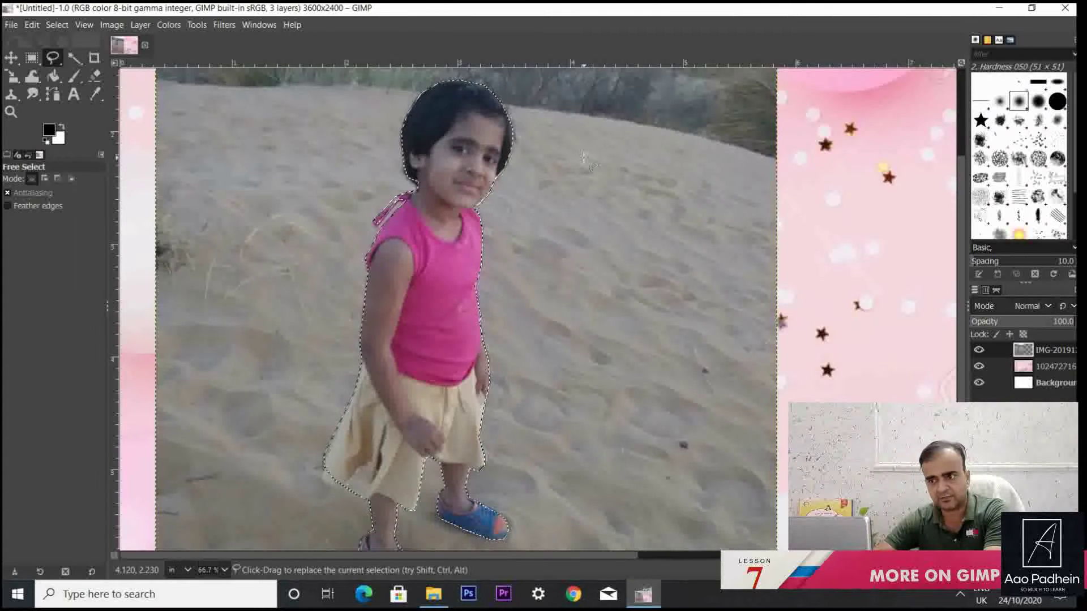
Copy the selected girl and paste her into the image as a new layer of her own.
{"action": "key", "text": "ctrl+c"}
{"action": "key", "text": "ctrl+v"}
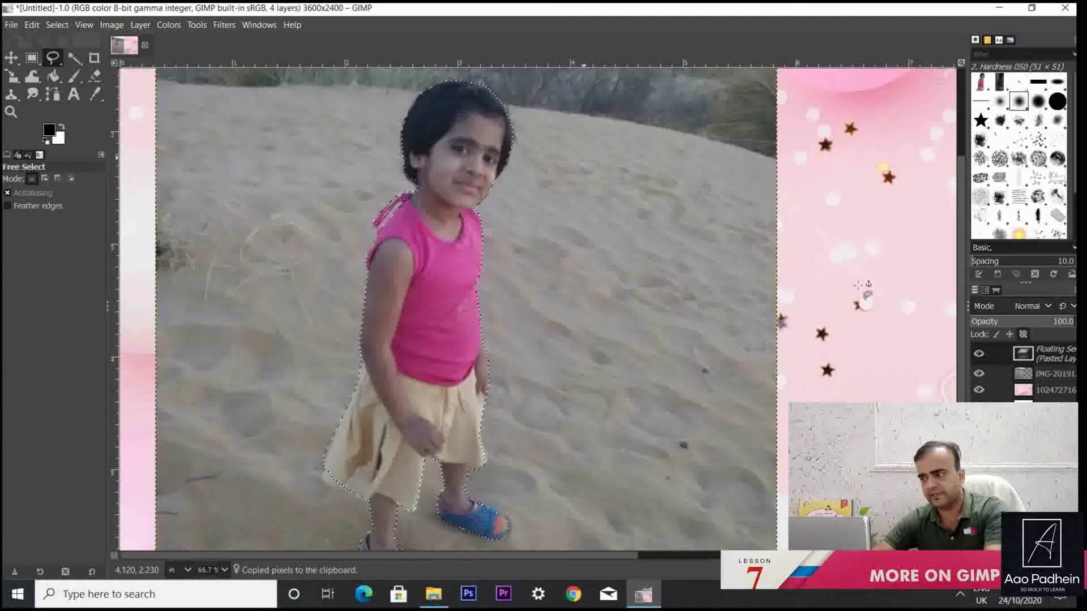
{"action": "right_click", "coordinate": [1057, 355]}
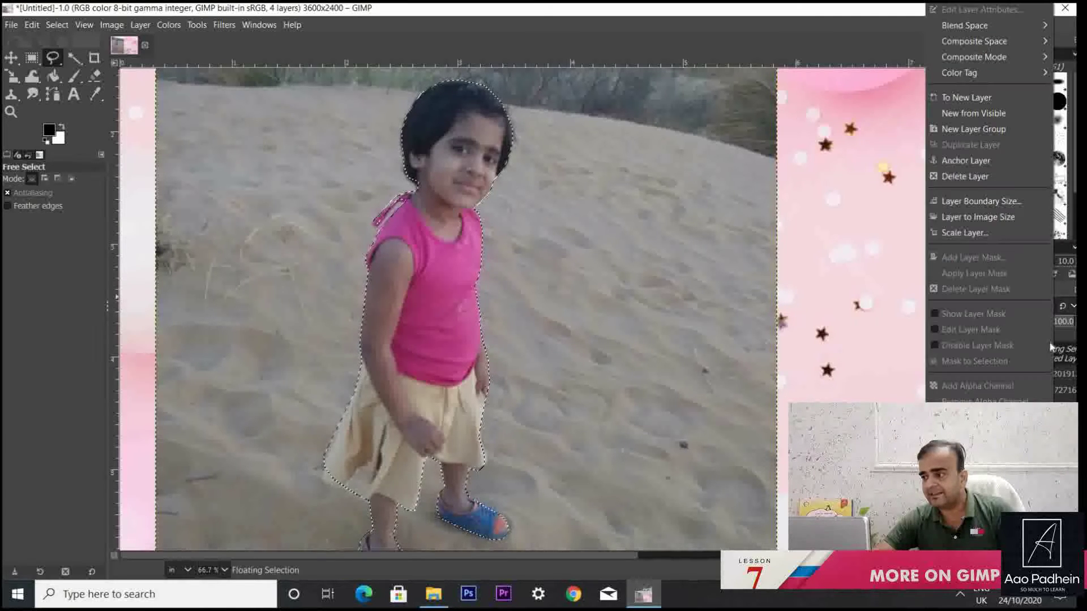
{"action": "left_click", "coordinate": [987, 99]}
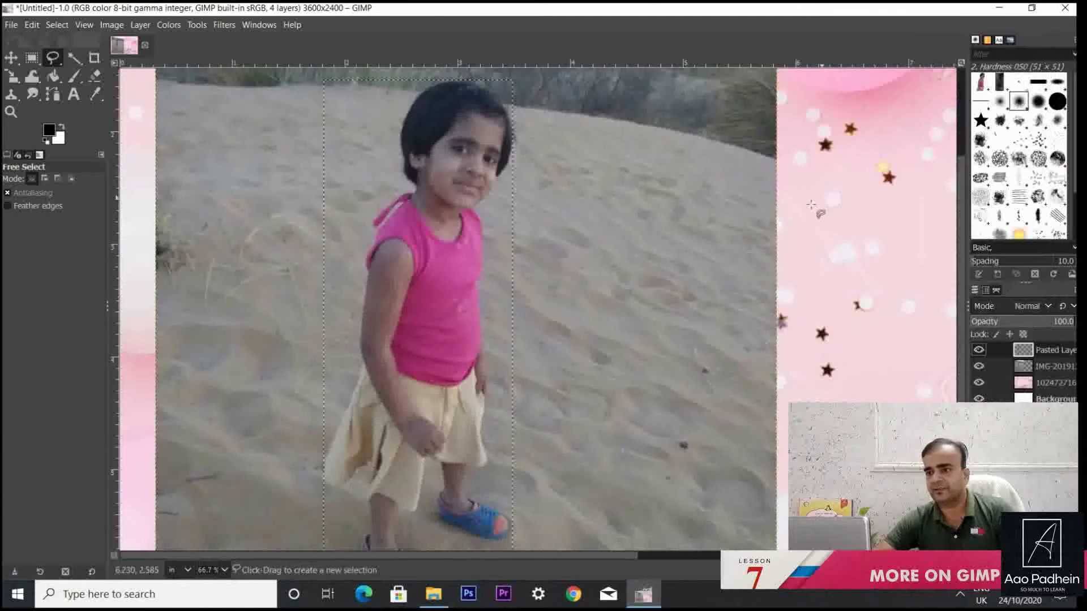
Hide the original photo layer and toggle the visibility of the cutout, background and photo layers to check the cutout.
{"action": "left_click", "coordinate": [979, 366]}
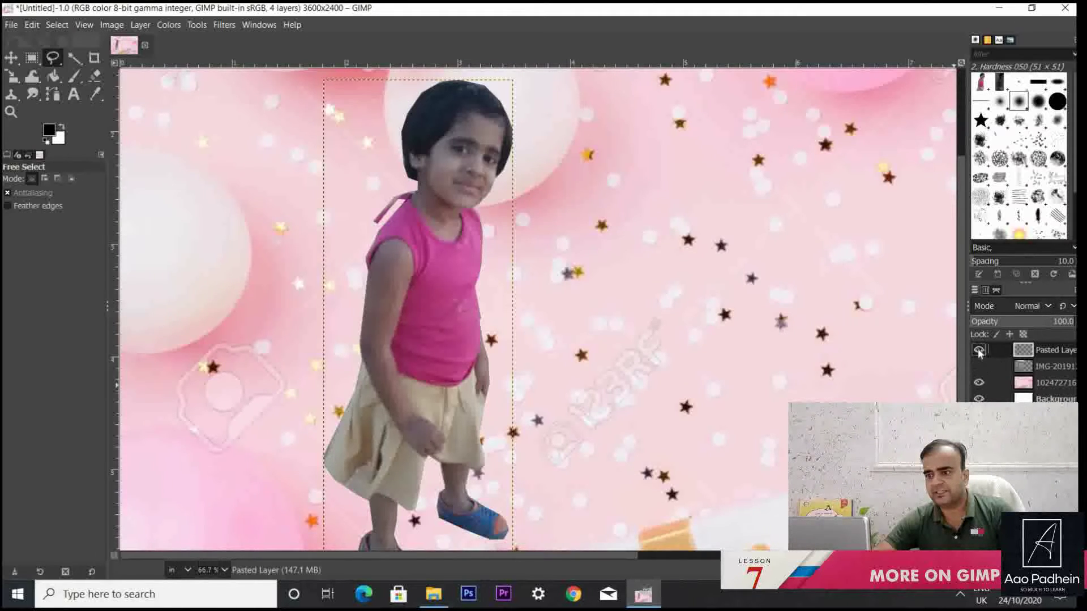
{"action": "left_click", "coordinate": [979, 351]}
{"action": "left_click", "coordinate": [978, 349]}
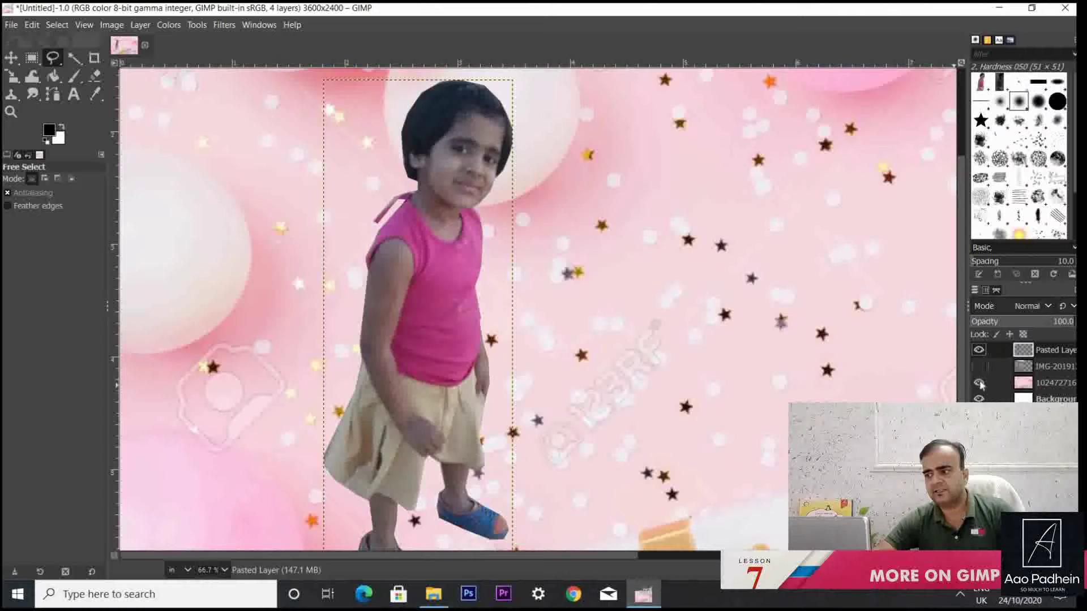
{"action": "left_click", "coordinate": [979, 382]}
{"action": "left_click", "coordinate": [978, 383]}
{"action": "left_click", "coordinate": [979, 367]}
{"action": "left_click", "coordinate": [979, 367]}
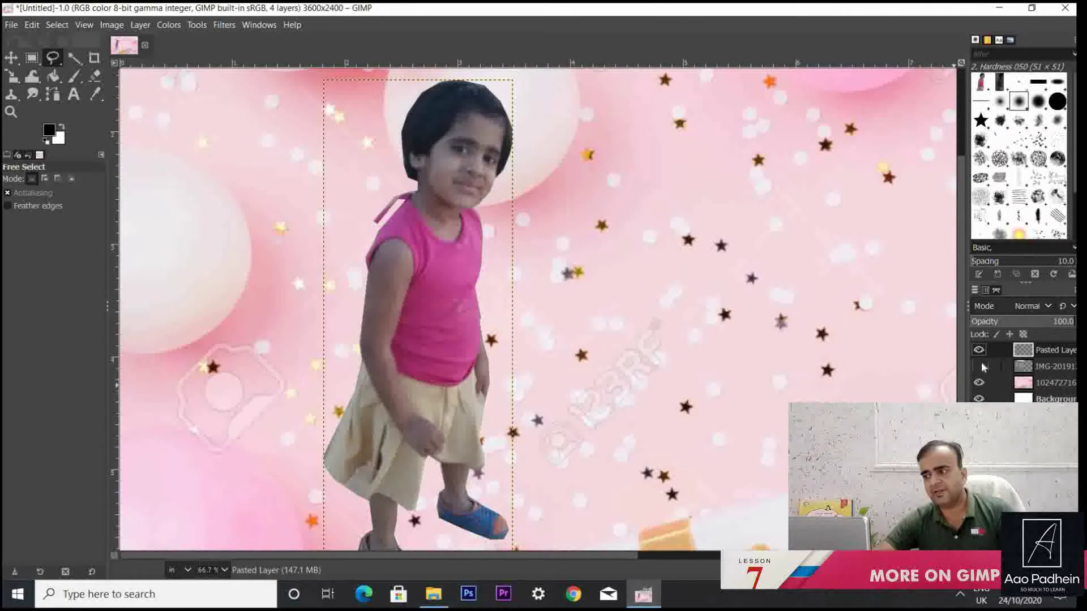
Delete the original IMG-20191215-WA0033 photo layer, keeping the cutout and the pink background.
{"action": "left_click", "coordinate": [980, 367]}
{"action": "left_click", "coordinate": [1047, 367]}
{"action": "right_click", "coordinate": [1047, 366]}
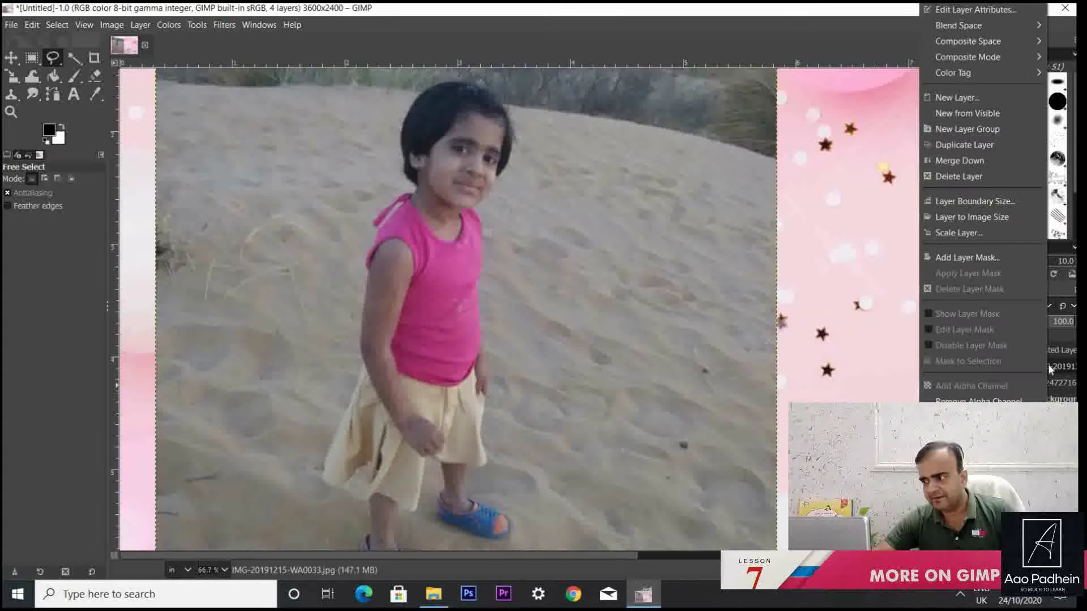
{"action": "left_click", "coordinate": [984, 176]}
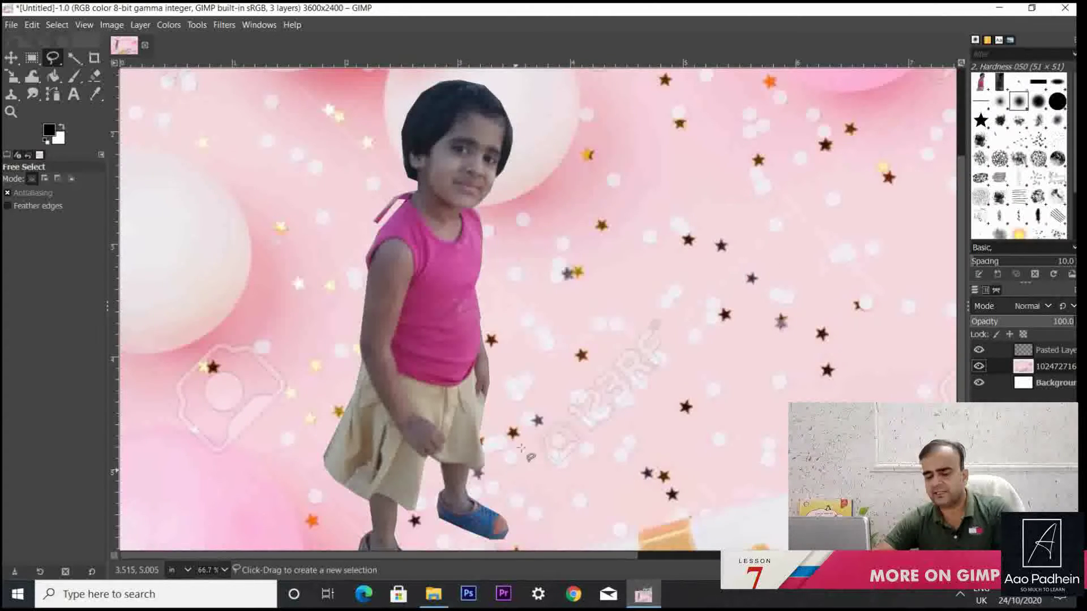
{"action": "scroll", "coordinate": [535, 445], "scroll_direction": "down", "scroll_amount": 2, "text": "ctrl"}
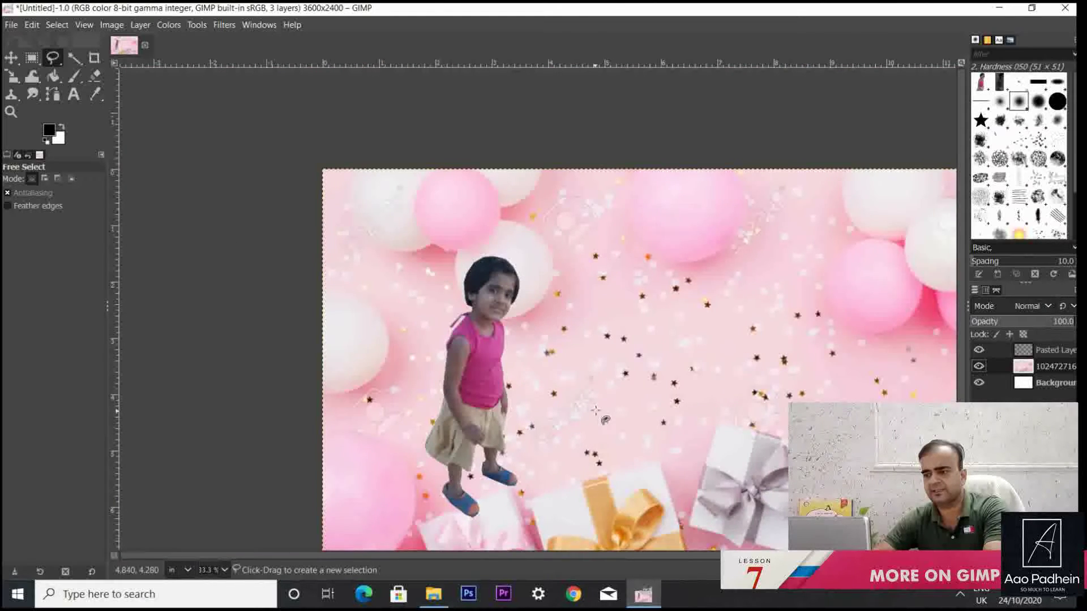
{"action": "left_click", "coordinate": [589, 406]}
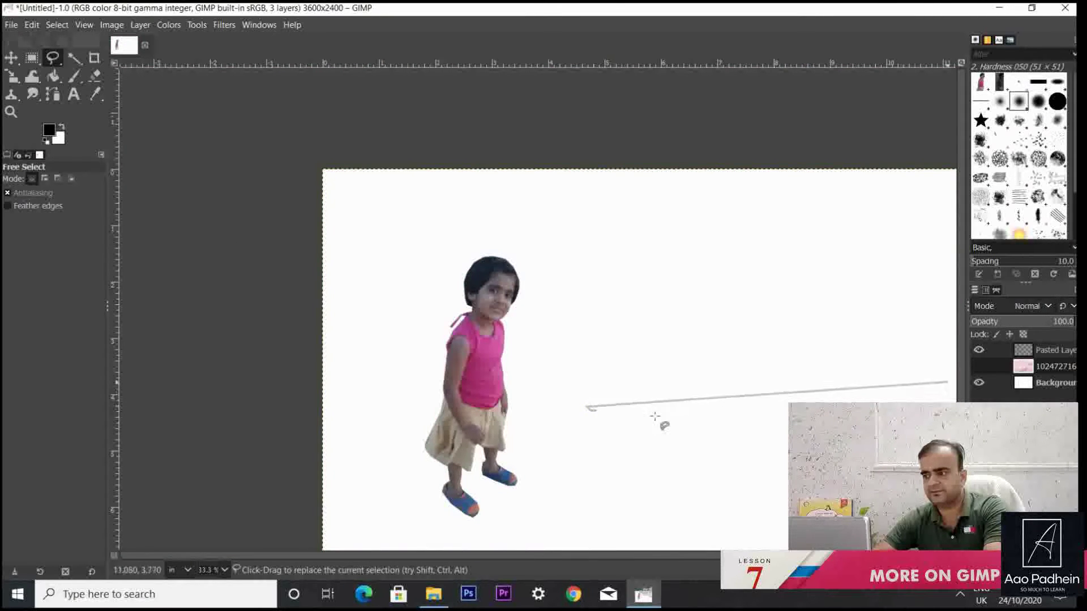
{"action": "left_click", "coordinate": [644, 416]}
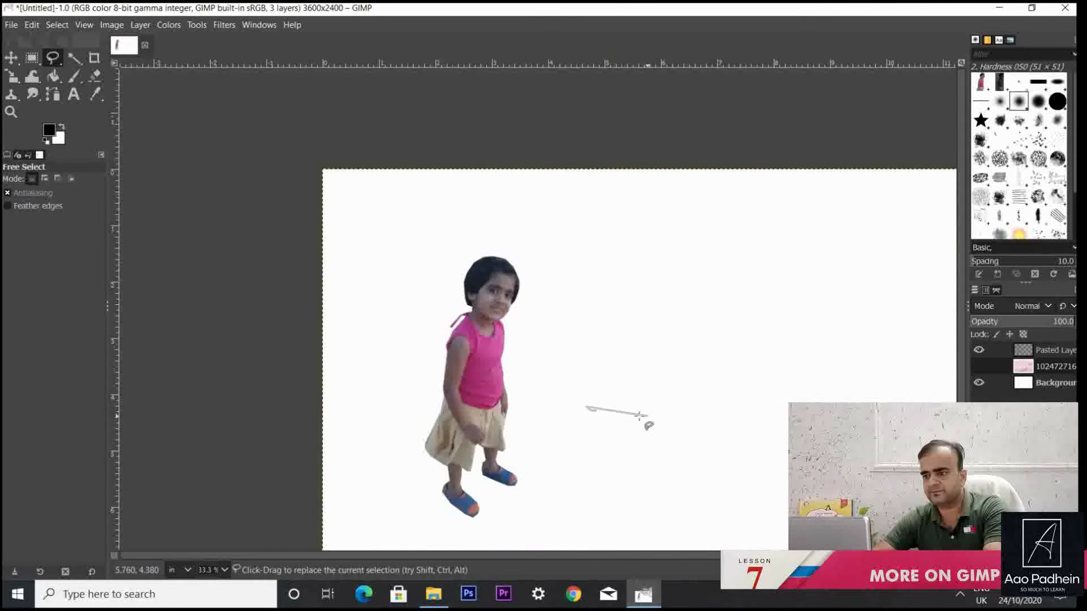
{"action": "key", "text": "Escape"}
{"action": "key", "text": "ctrl+z"}
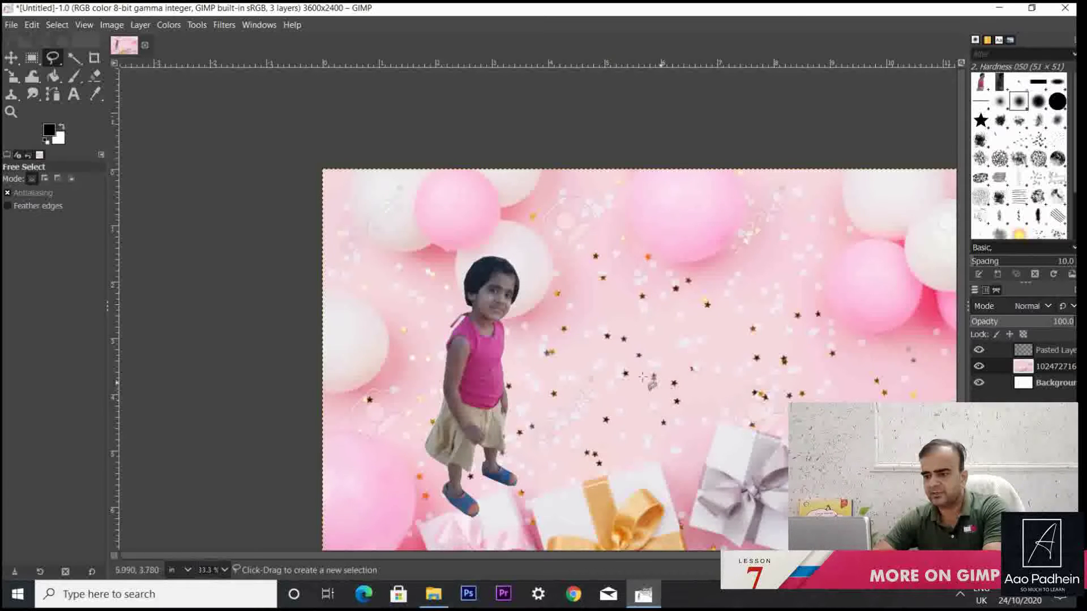
Move the girl cutout layer down to the canvas's lower-left area, with her feet just above the lower edge.
{"action": "left_click_drag", "start_coordinate": [626, 356], "coordinate": [540, 267]}
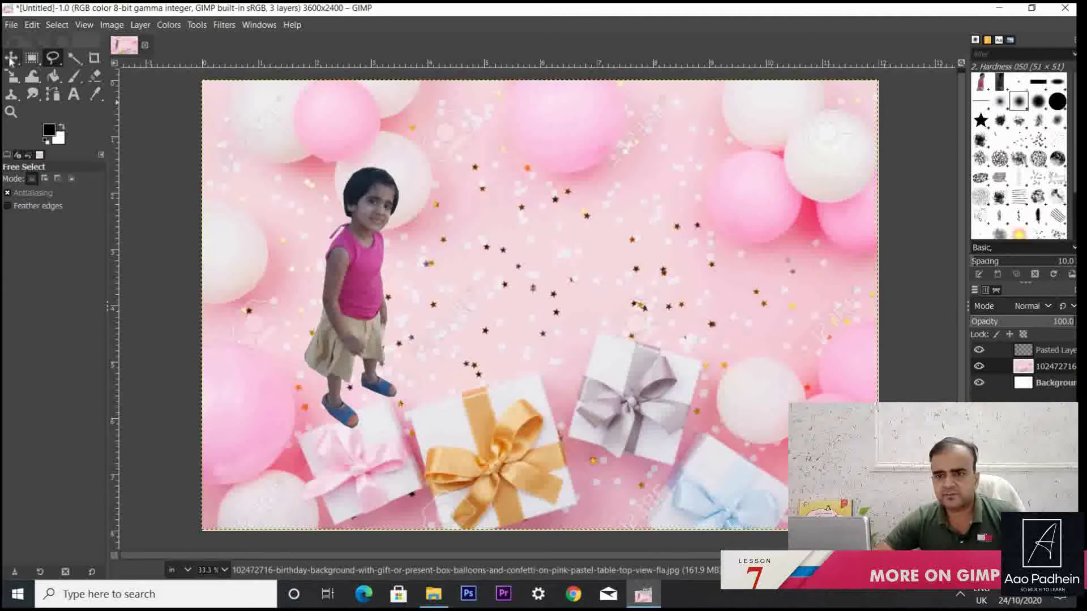
{"action": "left_click", "coordinate": [11, 58]}
{"action": "left_click", "coordinate": [358, 263]}
{"action": "left_click", "coordinate": [363, 265]}
{"action": "left_click", "coordinate": [1075, 353]}
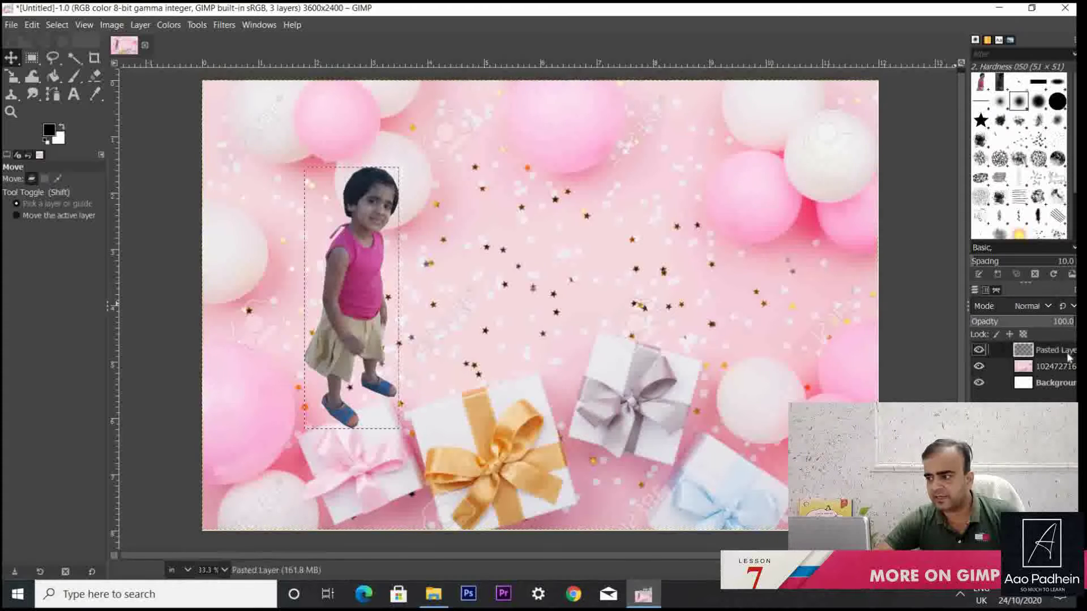
{"action": "left_click_drag", "start_coordinate": [357, 282], "coordinate": [324, 380]}
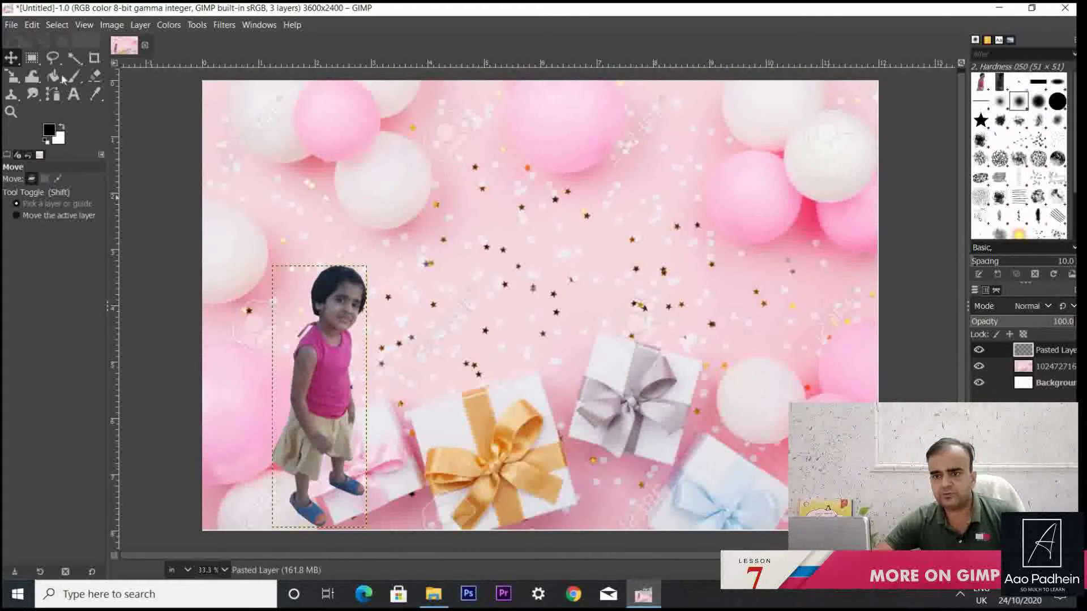
Scale the girl cutout to about 2.67 × 7.39 inches, enlarging it toward the canvas's upper edge.
{"action": "left_click", "coordinate": [202, 28]}
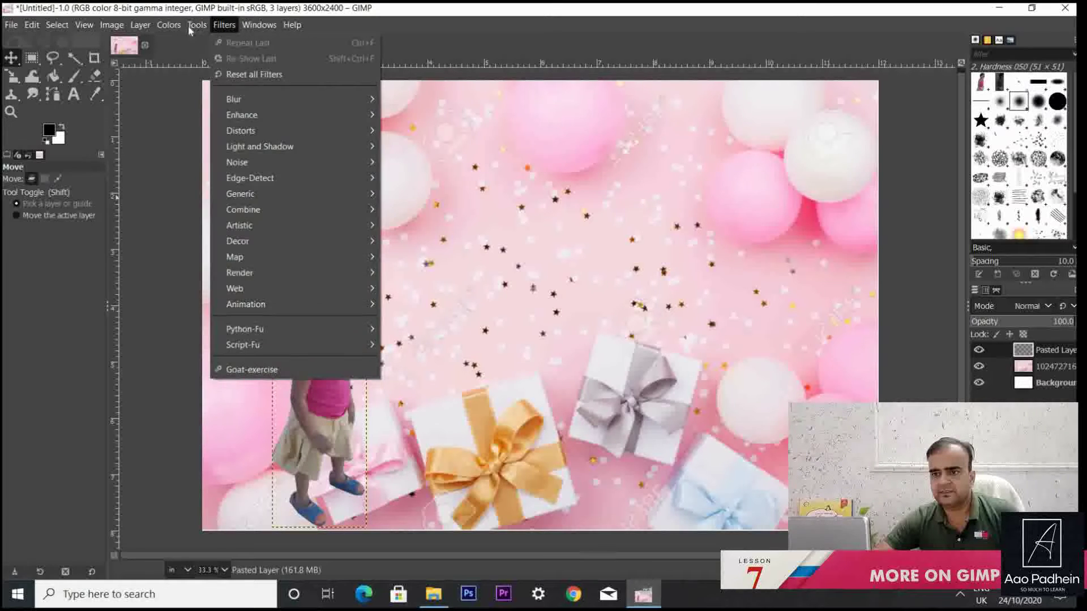
{"action": "mouse_move", "coordinate": [255, 74]}
{"action": "left_click", "coordinate": [357, 140]}
{"action": "left_click", "coordinate": [365, 262]}
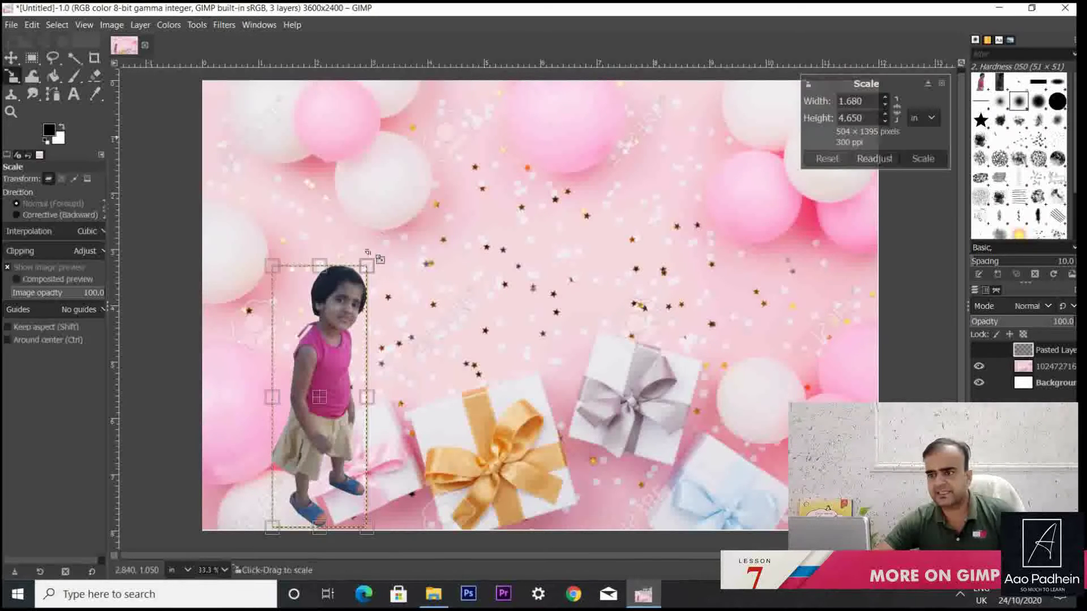
{"action": "left_click_drag", "start_coordinate": [379, 274], "coordinate": [469, 132]}
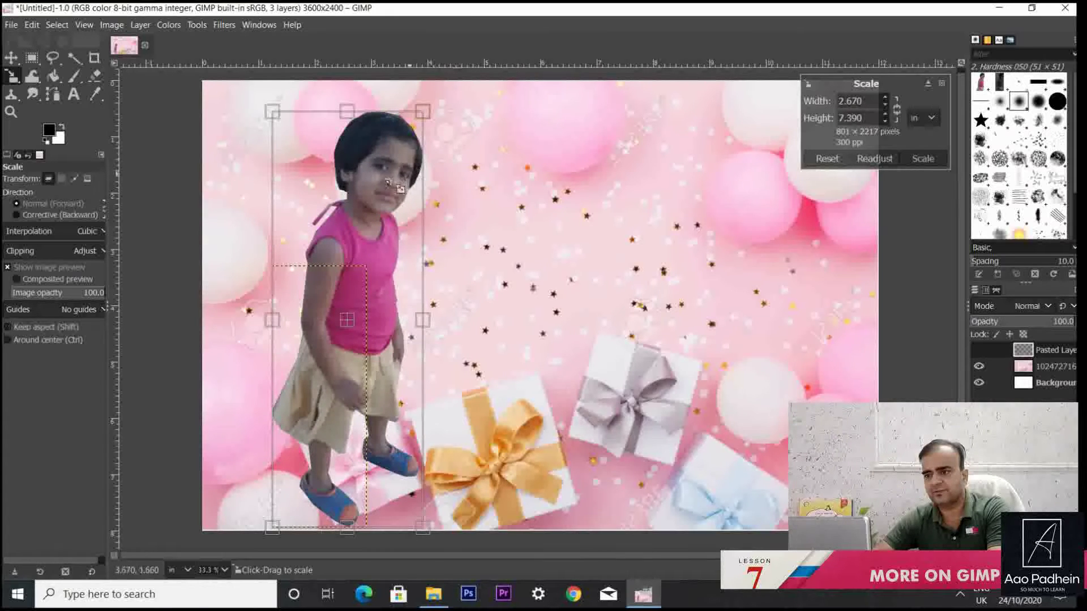
{"action": "left_click", "coordinate": [923, 158]}
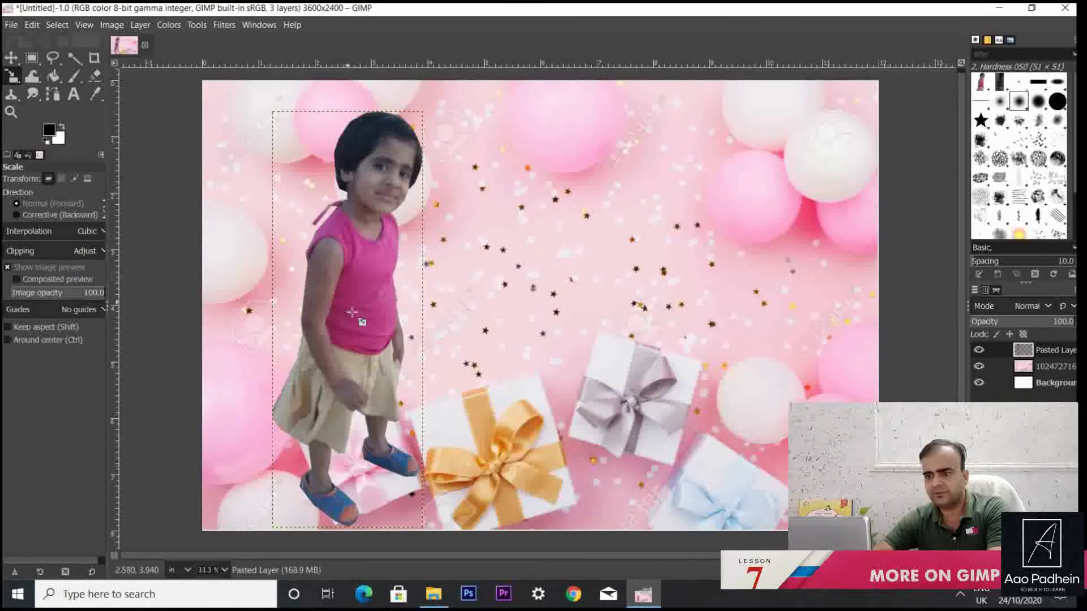
Move the enlarged cutout about 0.36 inches left and 1.62 inches down so her feet pass the canvas's lower edge.
{"action": "key", "text": "m"}
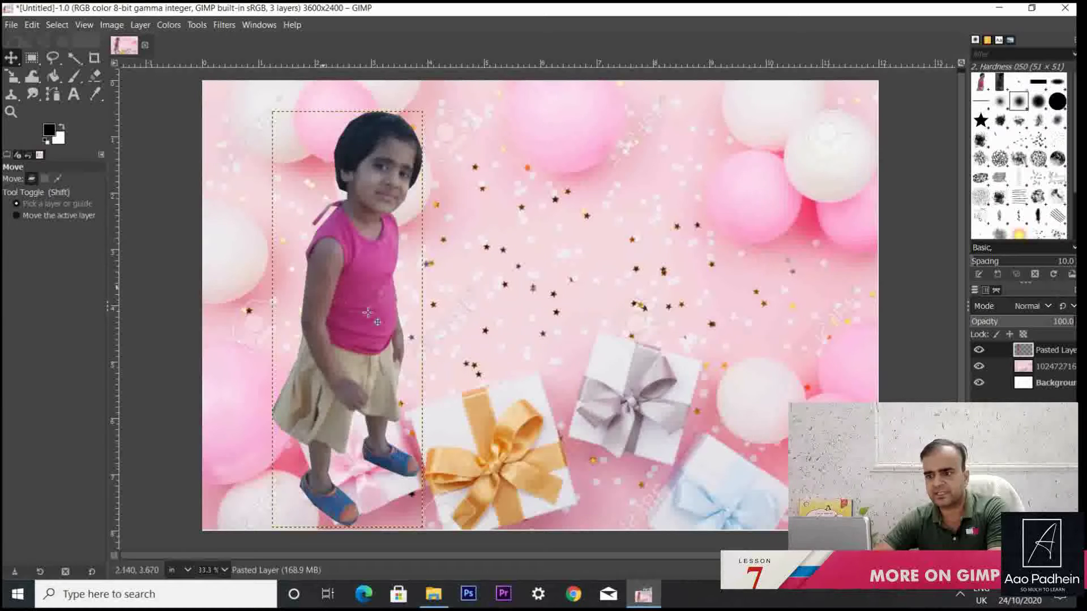
{"action": "left_click_drag", "start_coordinate": [370, 310], "coordinate": [349, 400]}
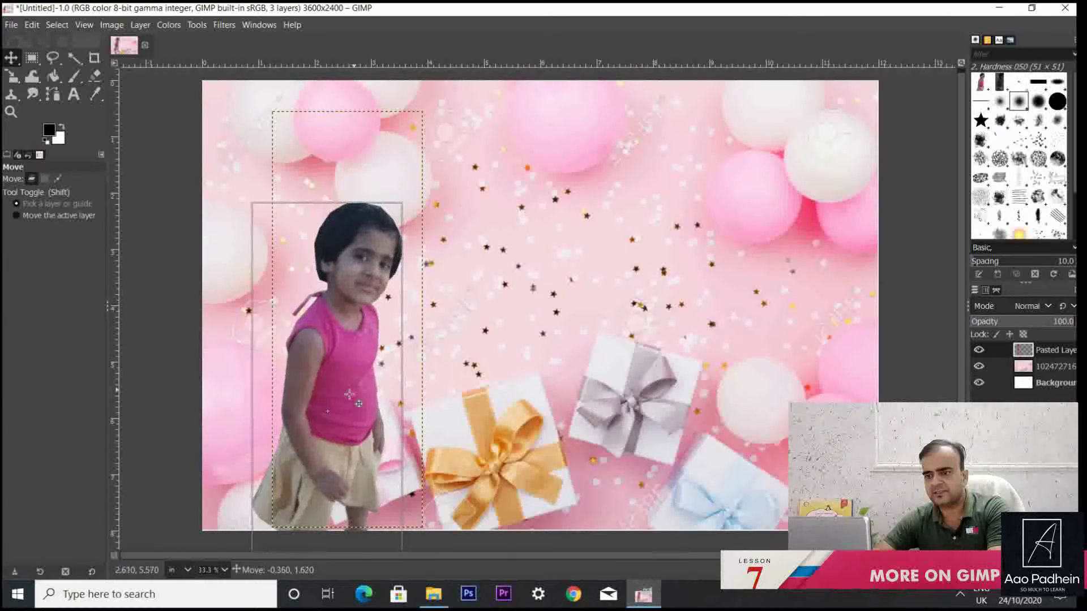
{"action": "left_click_drag", "start_coordinate": [391, 332], "coordinate": [391, 332]}
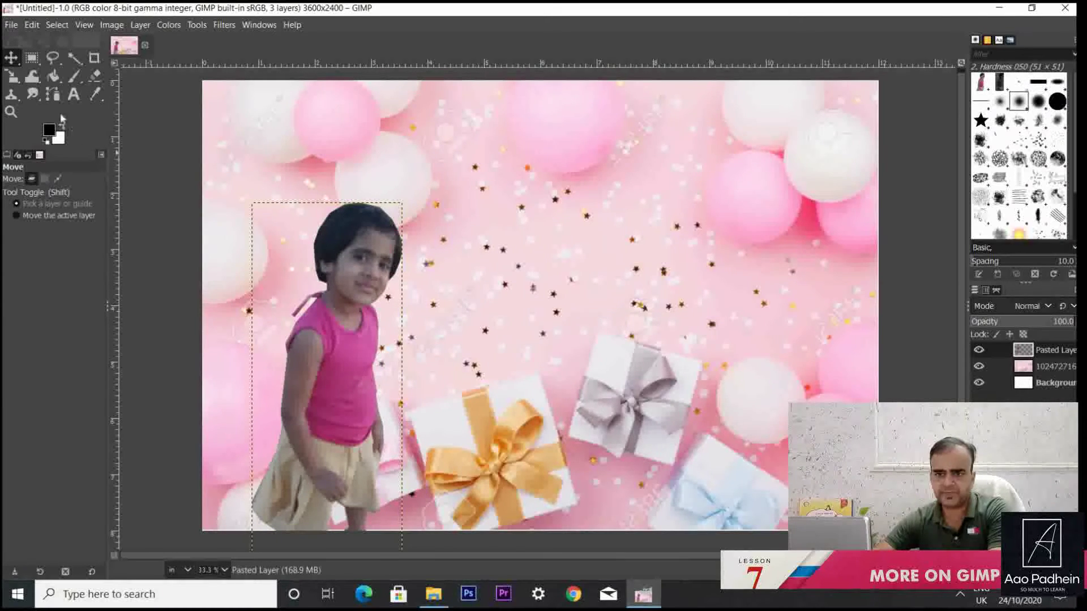
Scale the girl cutout to about 3.26 × 9.02 inches and move it slightly down so her lower legs extend past the canvas.
{"action": "left_click", "coordinate": [195, 25]}
{"action": "mouse_move", "coordinate": [231, 78]}
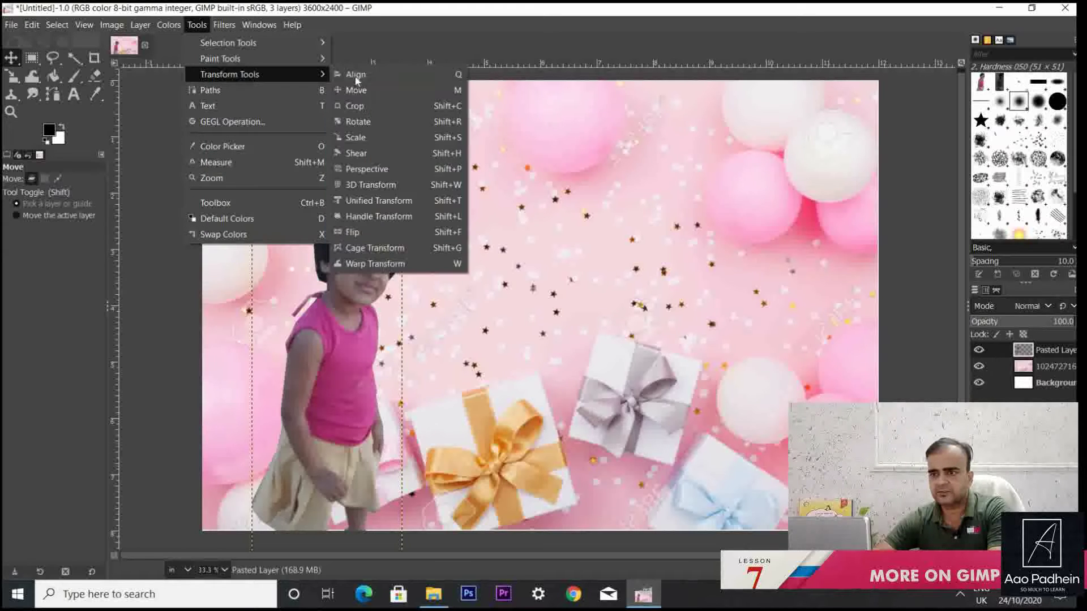
{"action": "left_click", "coordinate": [376, 138]}
{"action": "left_click_drag", "start_coordinate": [410, 209], "coordinate": [478, 126]}
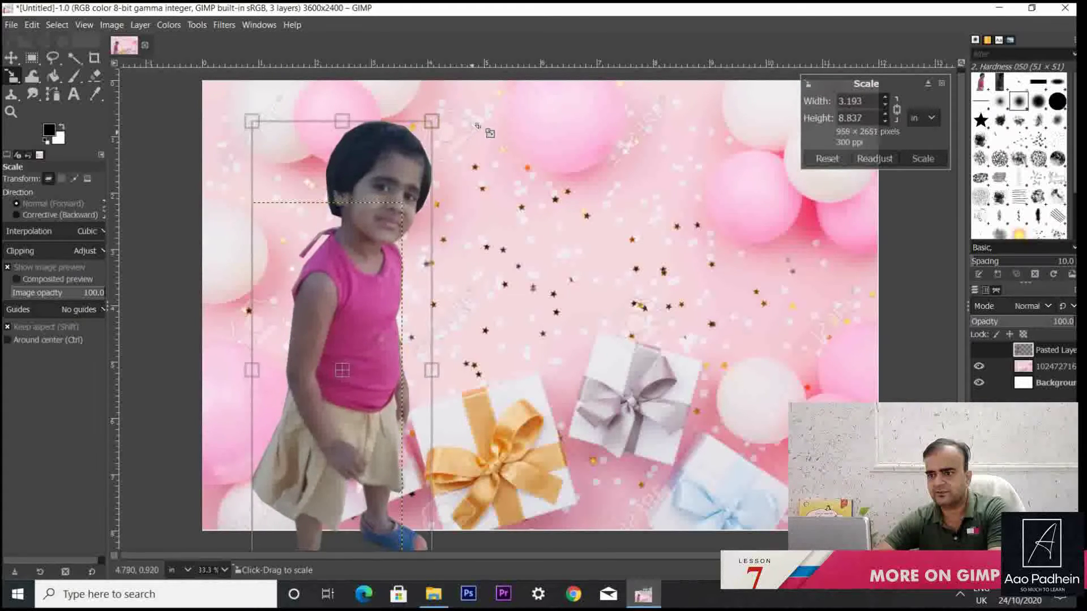
{"action": "left_click_drag", "start_coordinate": [376, 296], "coordinate": [423, 286]}
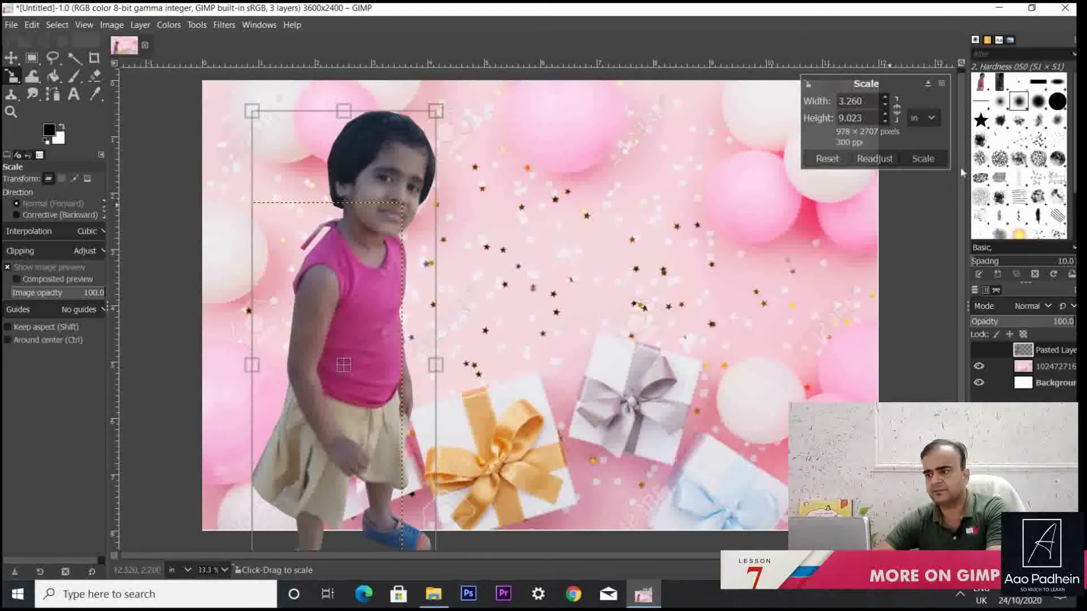
{"action": "left_click", "coordinate": [930, 159]}
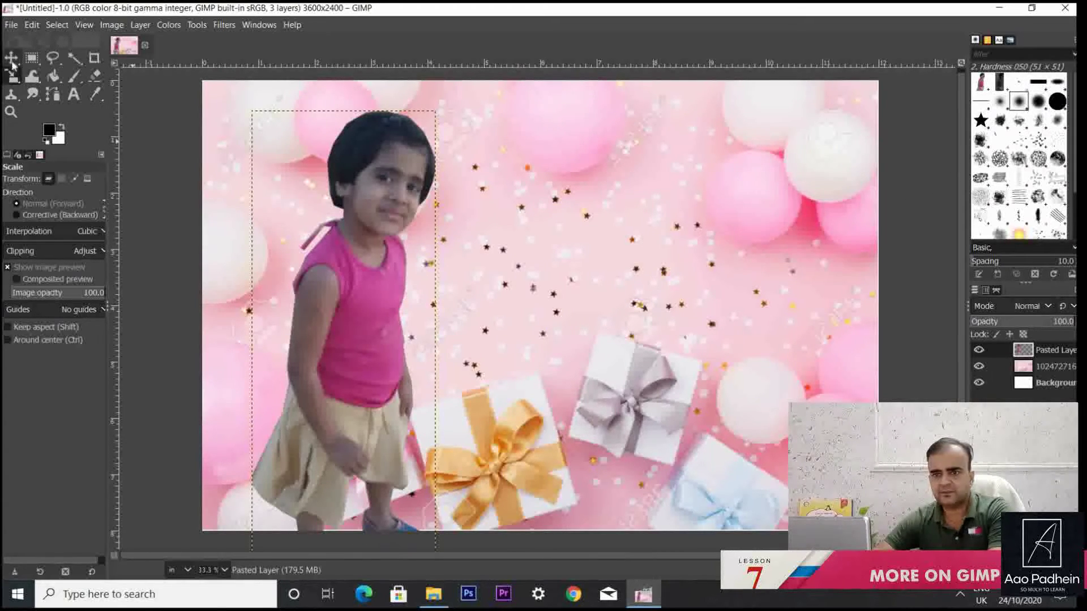
{"action": "left_click", "coordinate": [10, 59]}
{"action": "left_click_drag", "start_coordinate": [373, 323], "coordinate": [368, 365]}
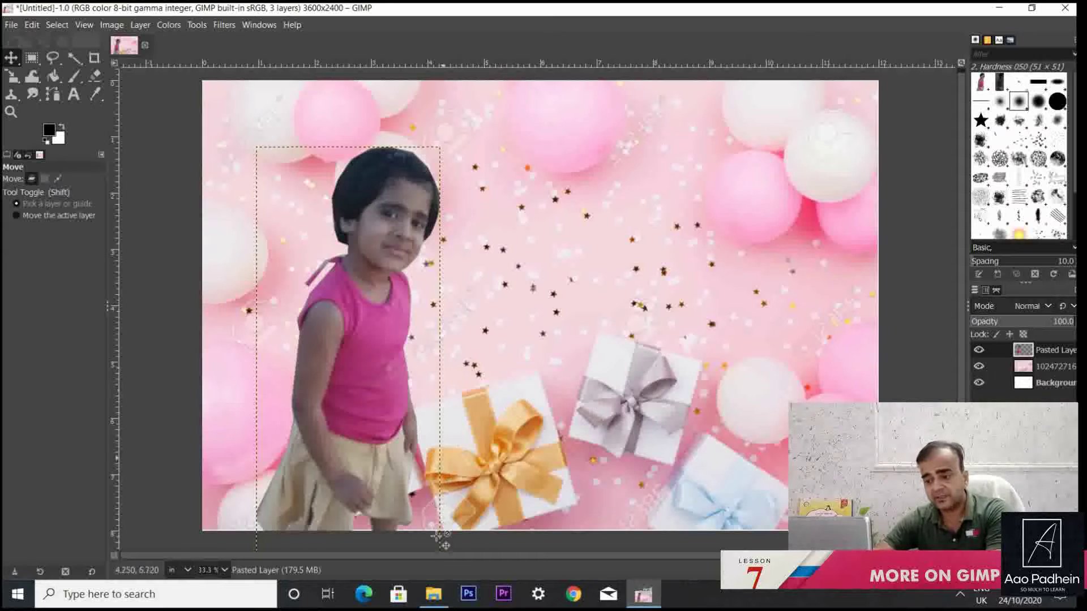
Import the 350887-svetik cake image as a layer, converting it to built-in sRGB, and fuzzy-select its white background.
{"action": "left_click", "coordinate": [434, 594]}
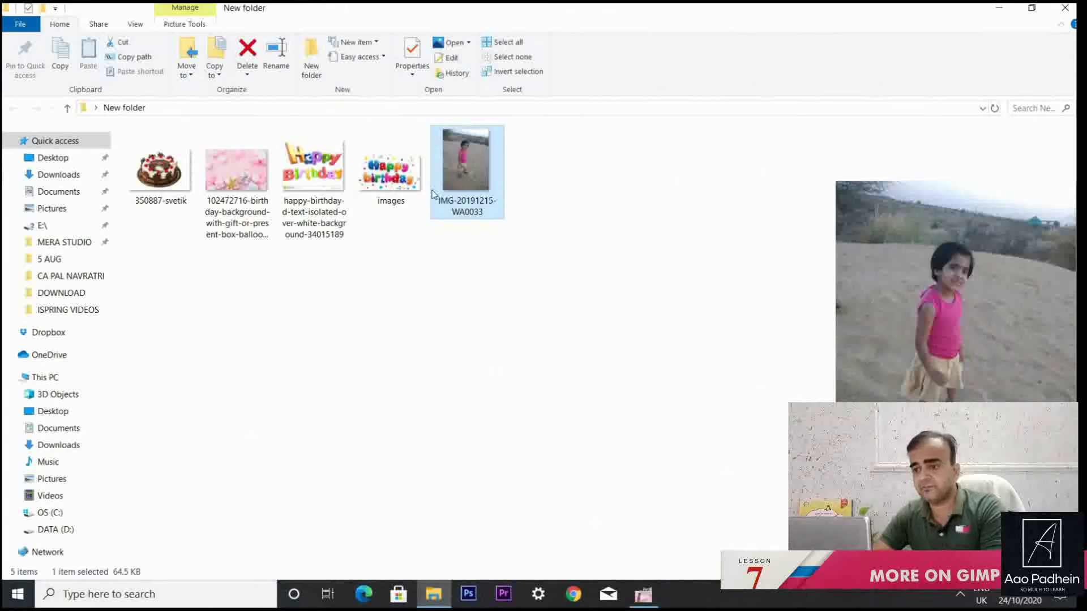
{"action": "left_click", "coordinate": [165, 180]}
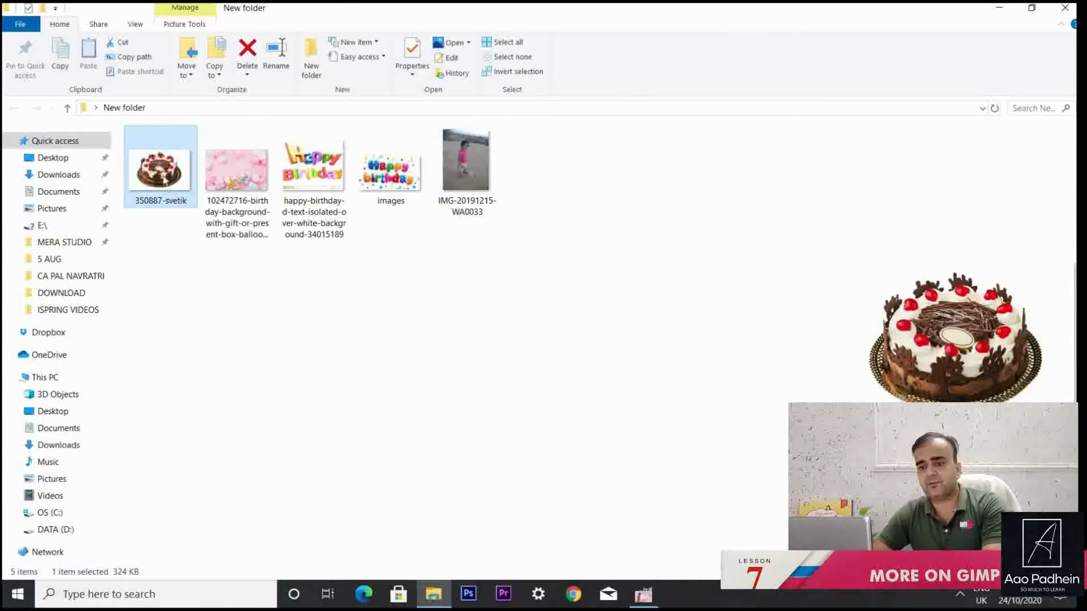
{"action": "left_click_drag", "start_coordinate": [290, 329], "coordinate": [565, 338]}
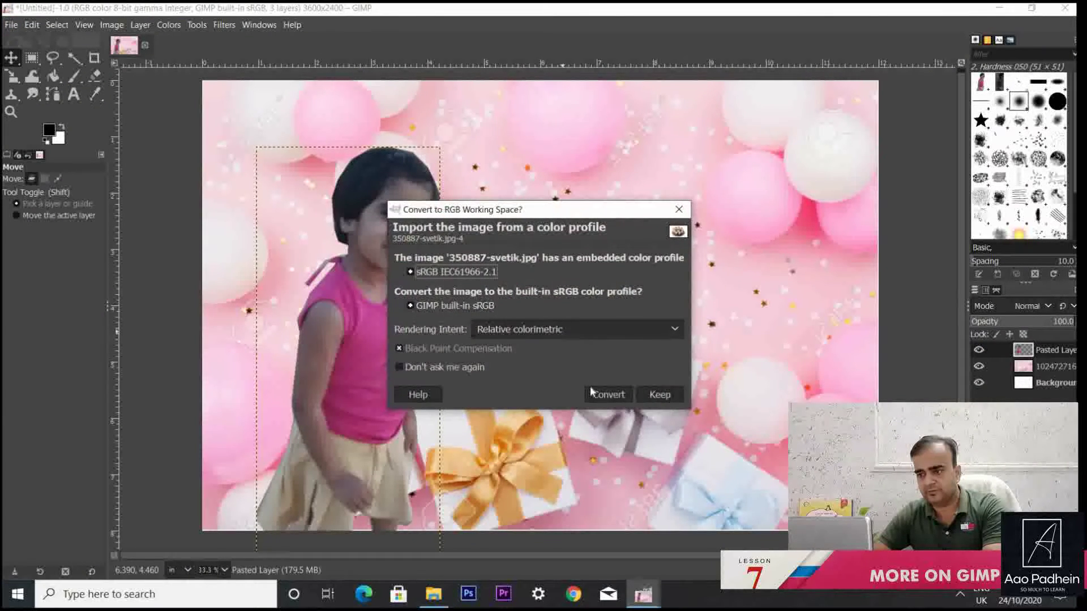
{"action": "left_click", "coordinate": [605, 396]}
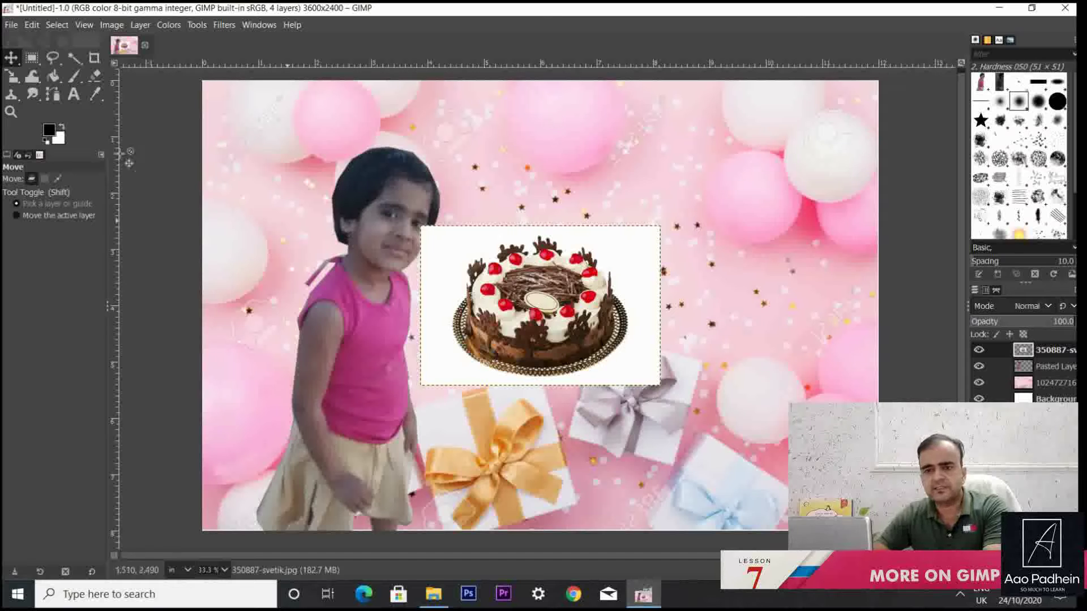
{"action": "left_click", "coordinate": [78, 61]}
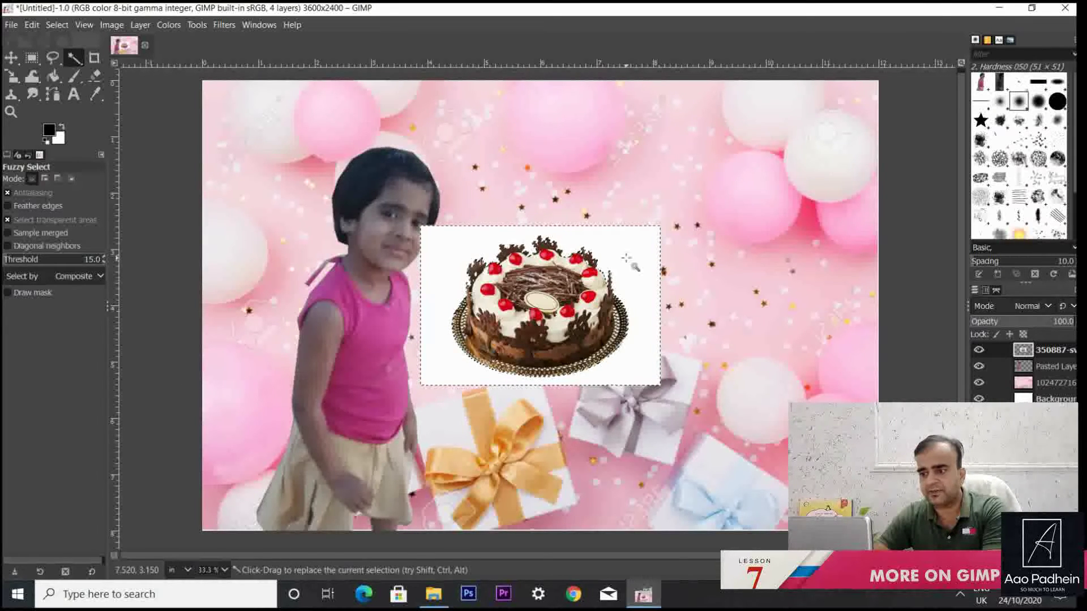
Try to separate the cake by copying the selected area of its layer and pasting it into a new layer.
{"action": "key", "text": "ctrl+c"}
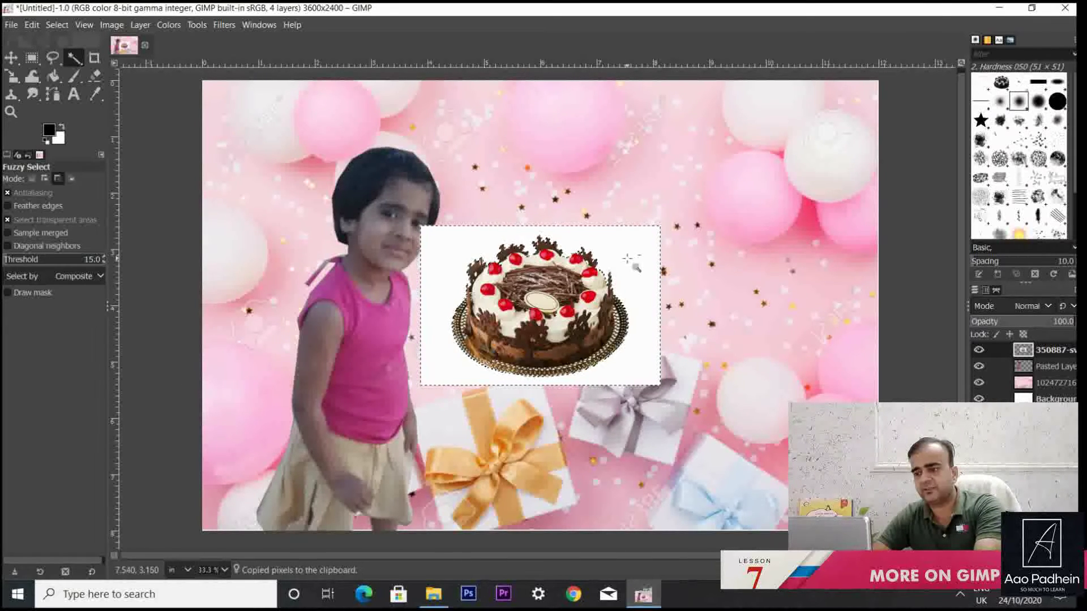
{"action": "key", "text": "ctrl+v"}
{"action": "right_click", "coordinate": [1054, 352]}
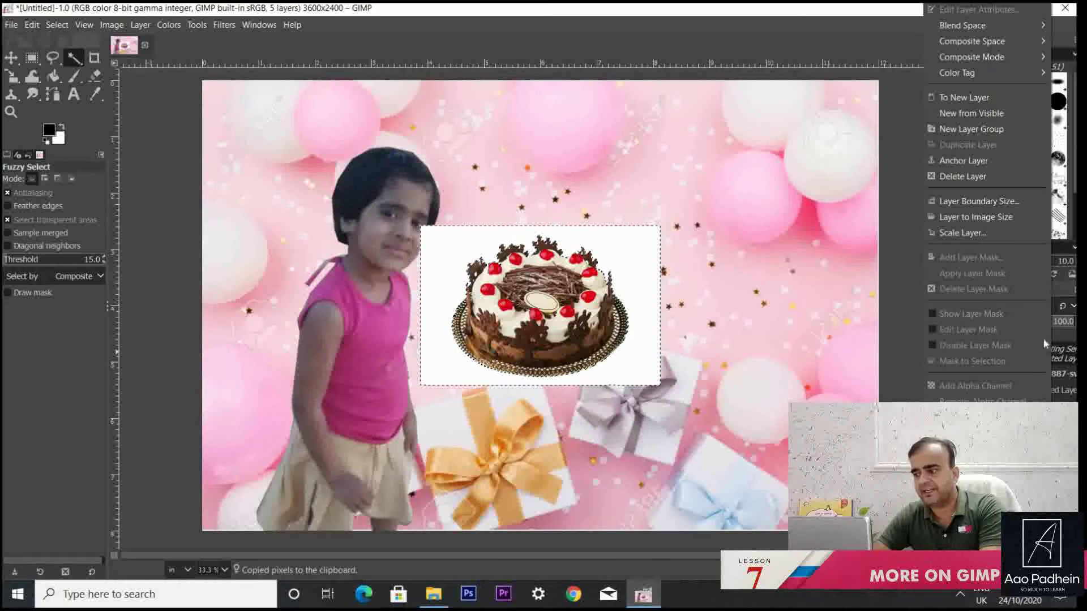
{"action": "left_click", "coordinate": [964, 97]}
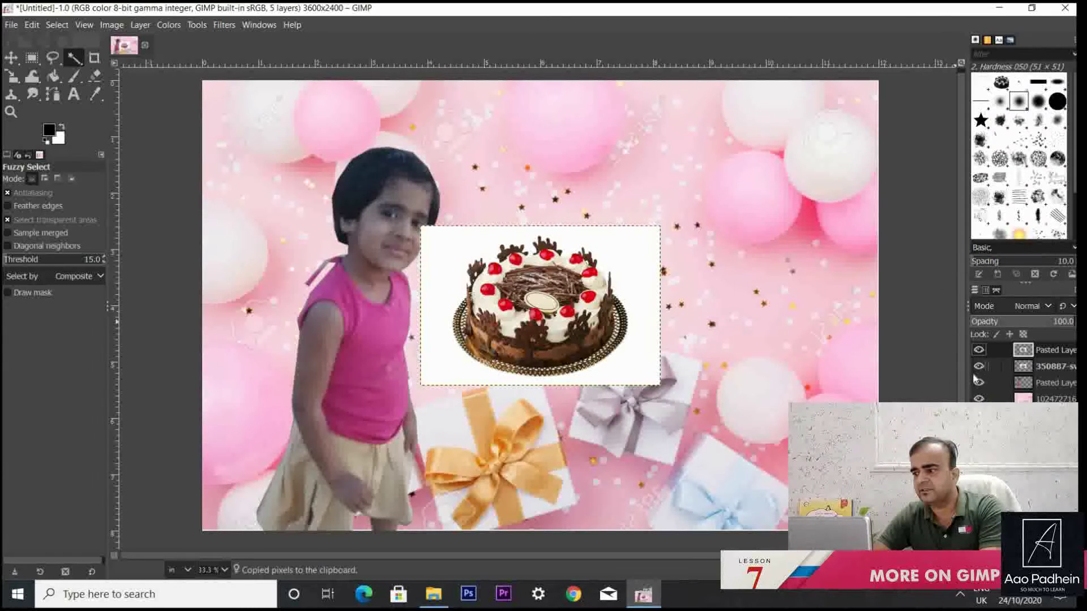
Compare the pasted layer with the original cake layer by toggling their visibility, and undo the paste into a new layer.
{"action": "left_click", "coordinate": [977, 367]}
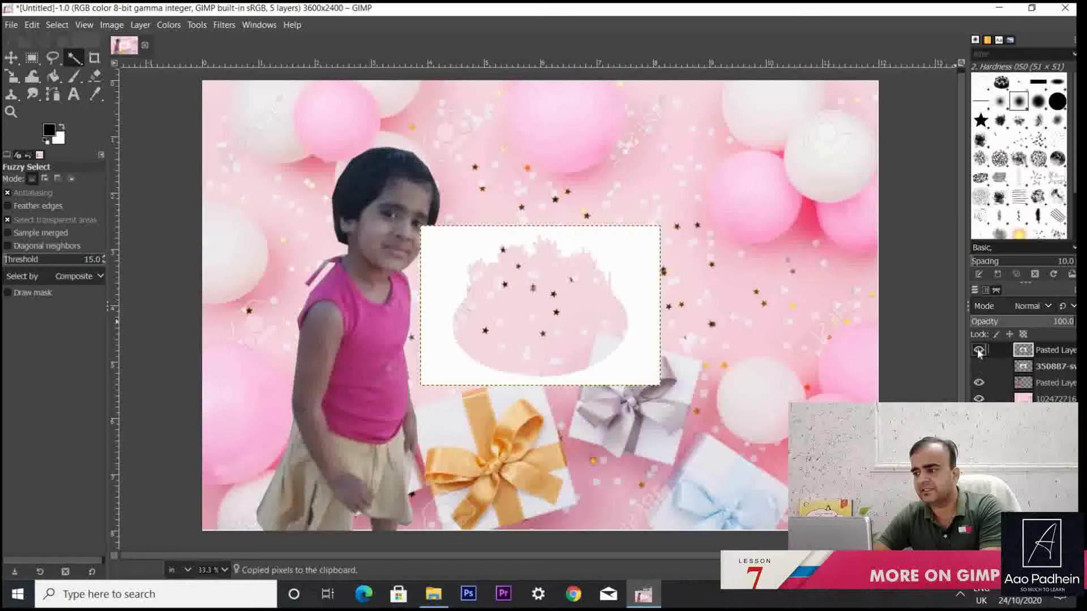
{"action": "left_click", "coordinate": [979, 367]}
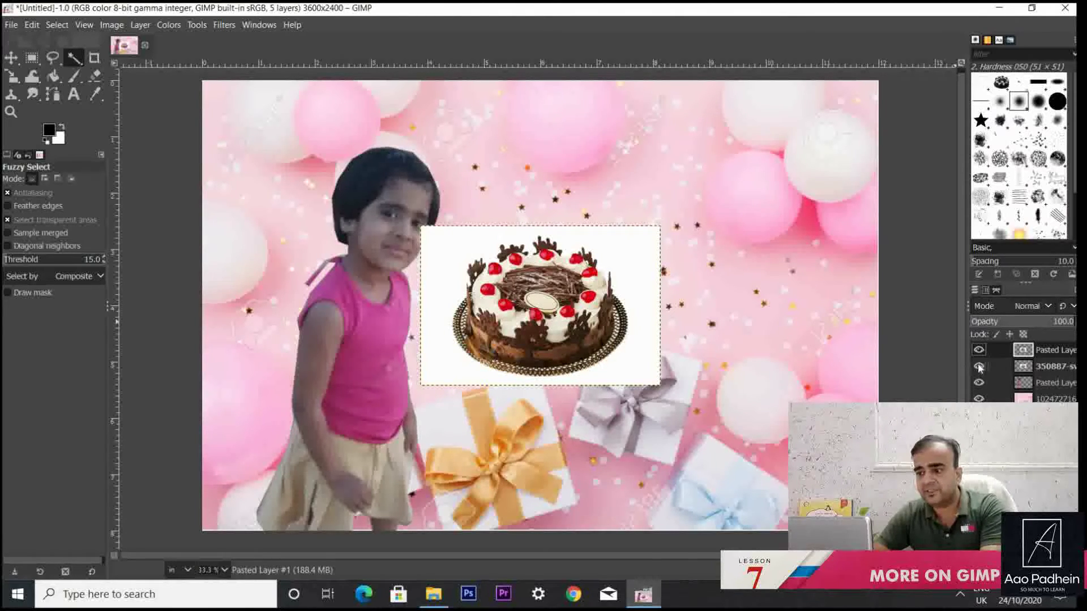
{"action": "left_click", "coordinate": [978, 366]}
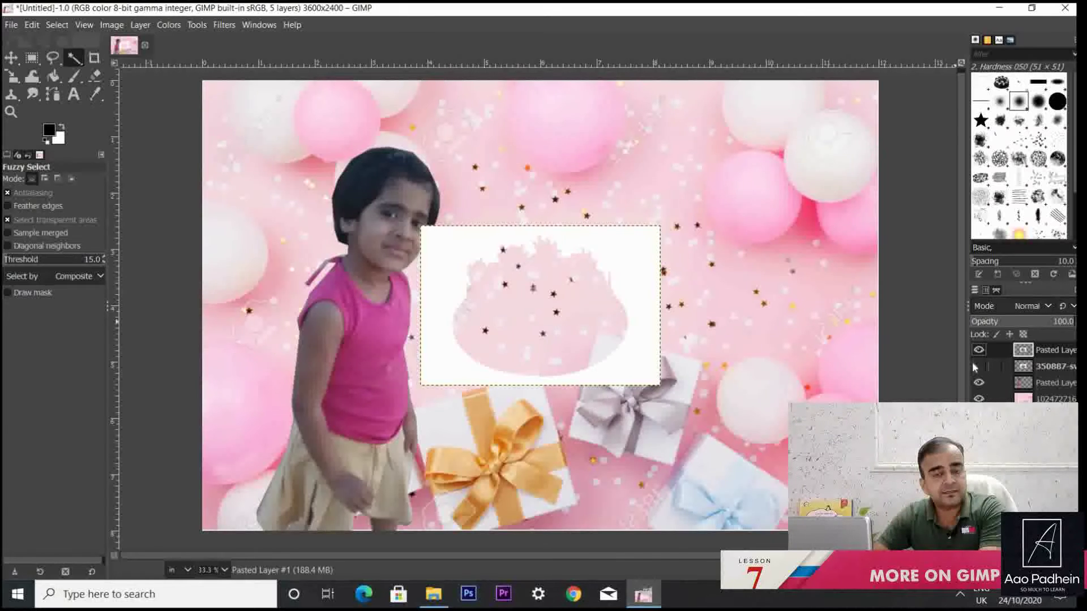
{"action": "left_click", "coordinate": [973, 365]}
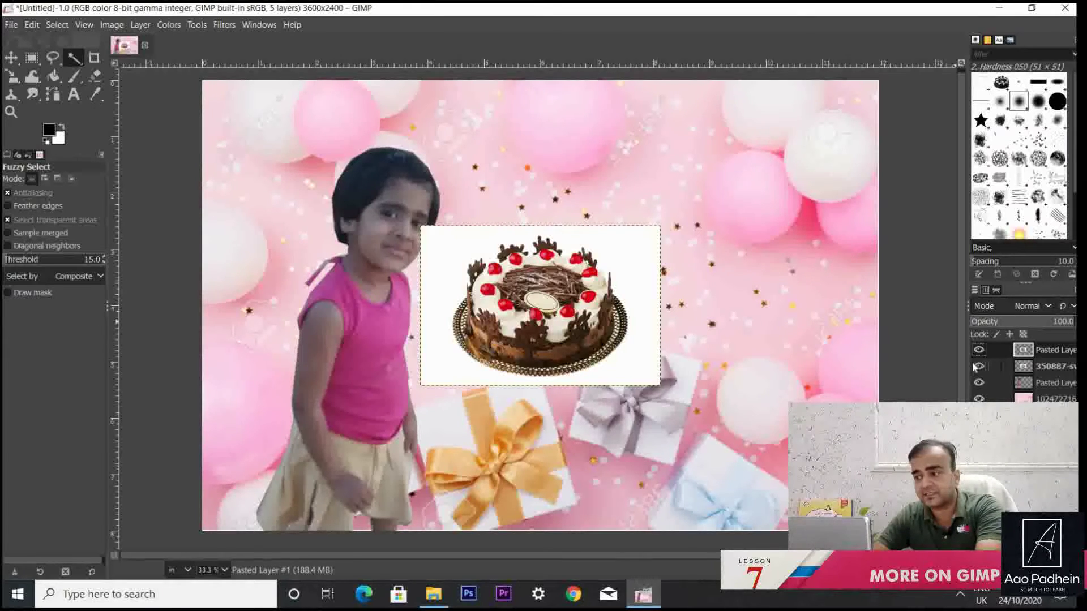
{"action": "key", "text": "ctrl+z"}
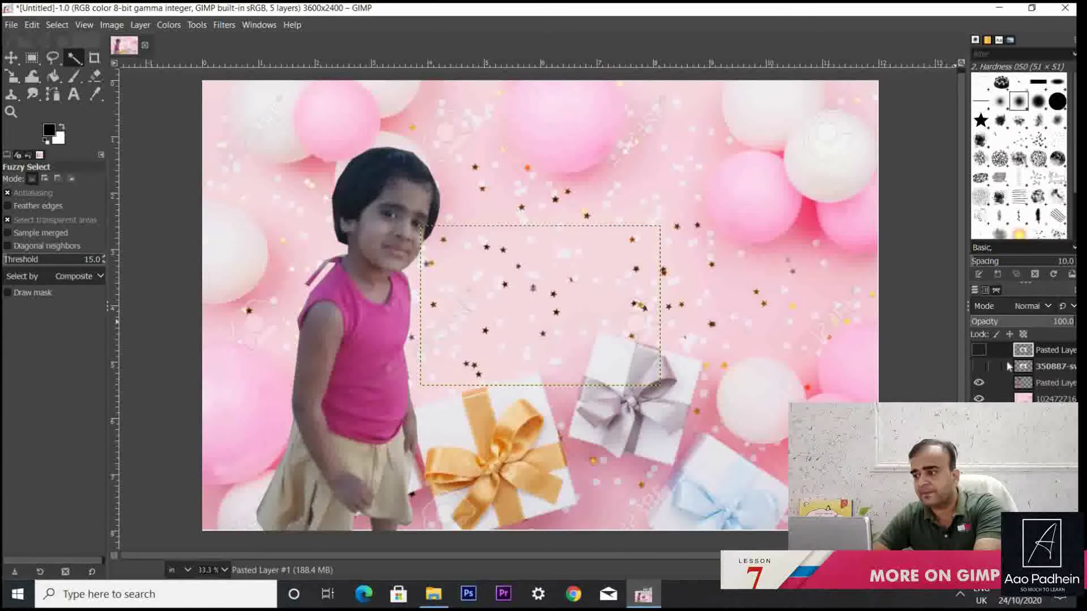
{"action": "left_click", "coordinate": [981, 366]}
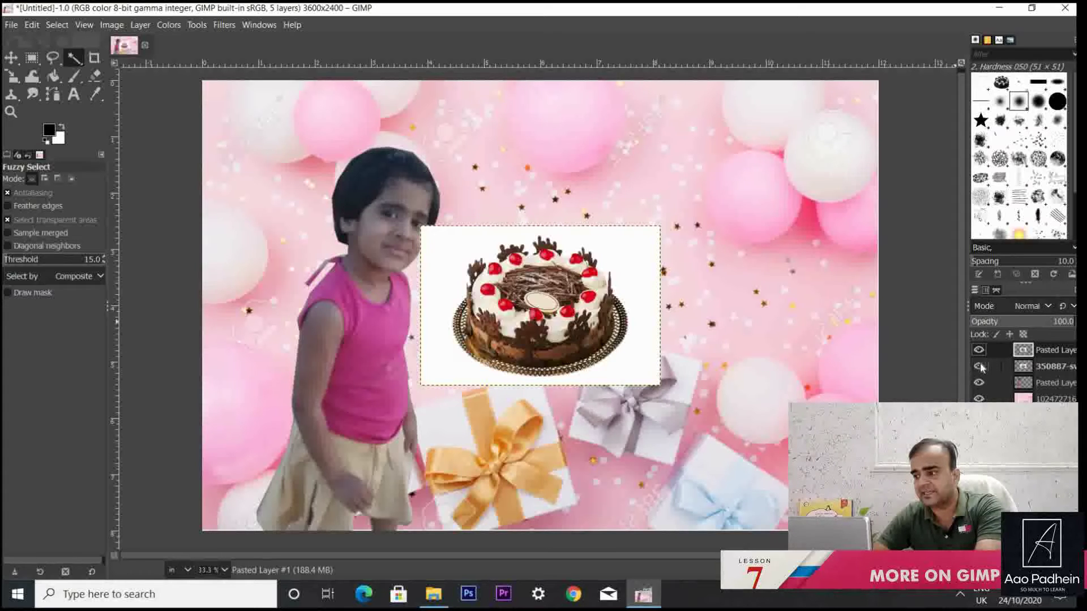
{"action": "left_click", "coordinate": [978, 366]}
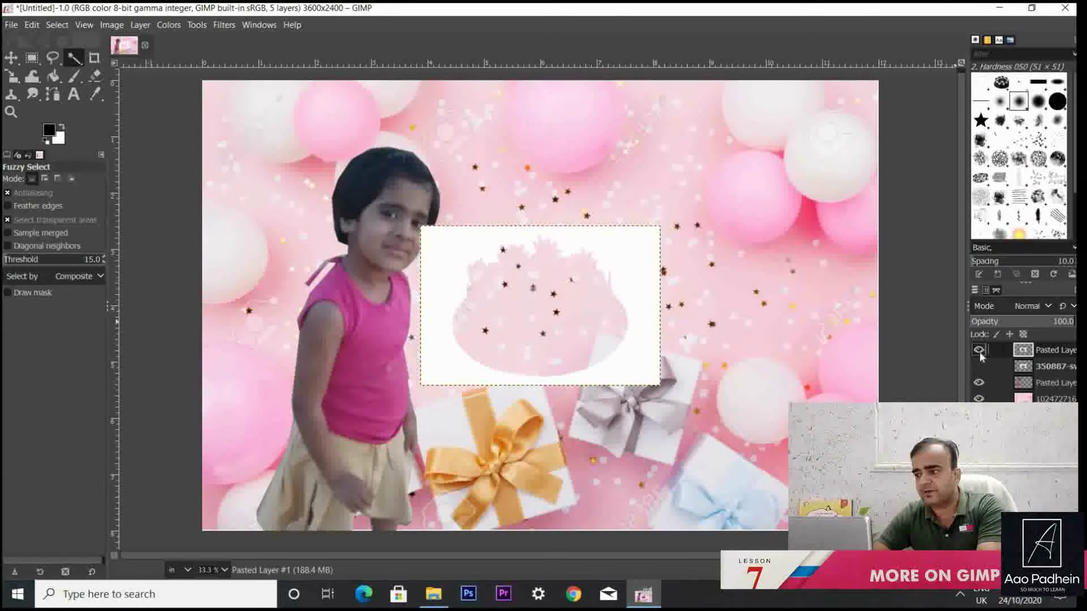
{"action": "left_click", "coordinate": [980, 351]}
{"action": "left_click", "coordinate": [978, 366]}
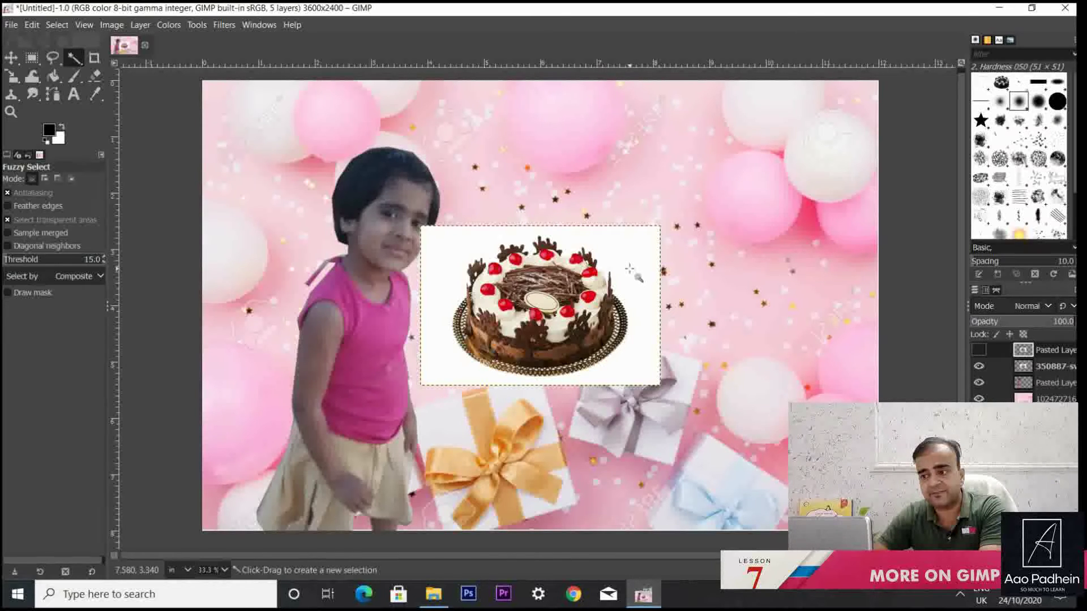
{"action": "key", "text": "ctrl+z"}
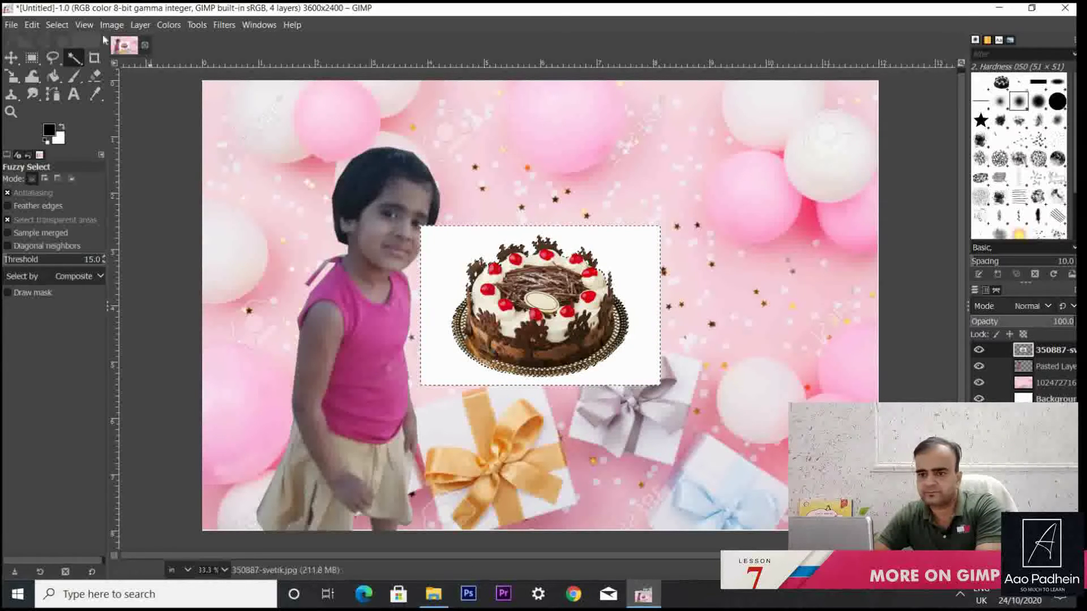
Invert the selection so it covers the cake instead of the white background, and cut the cake from its layer.
{"action": "left_click", "coordinate": [63, 25]}
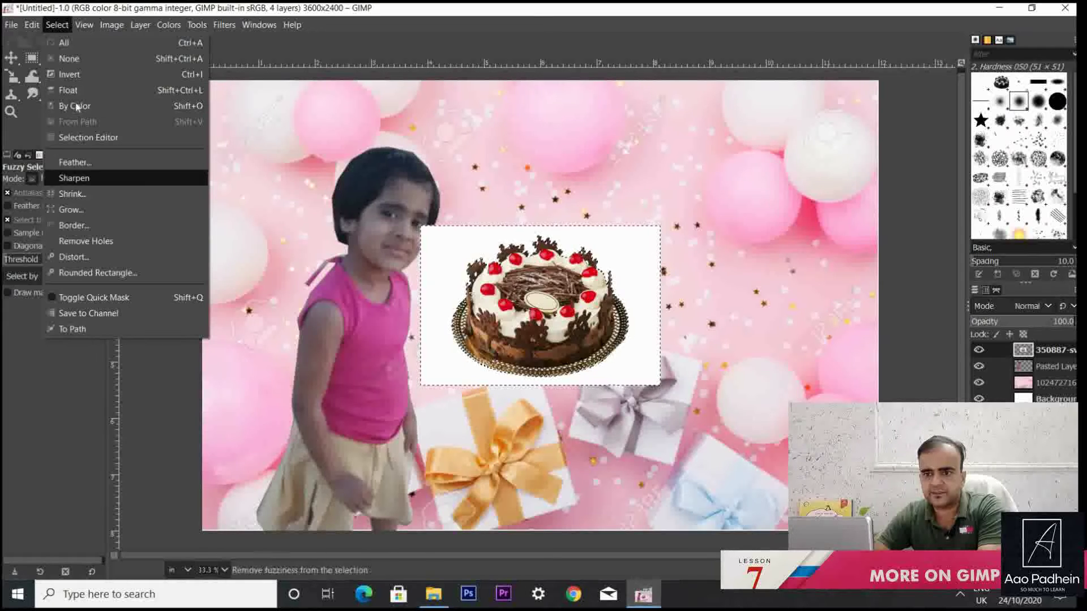
{"action": "left_click", "coordinate": [70, 75]}
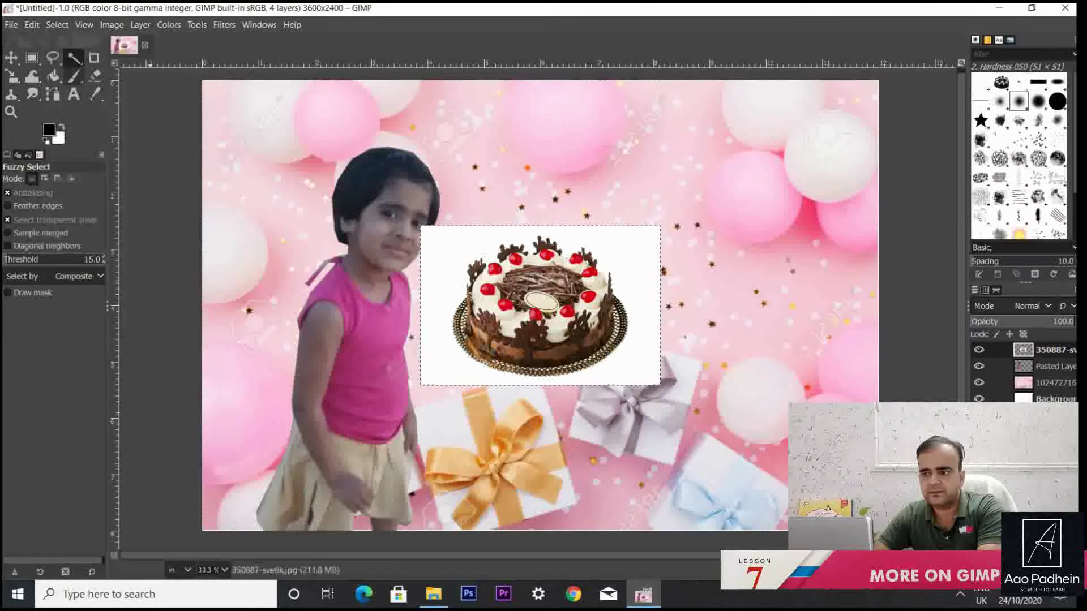
{"action": "left_click", "coordinate": [594, 325], "text": "ctrl"}
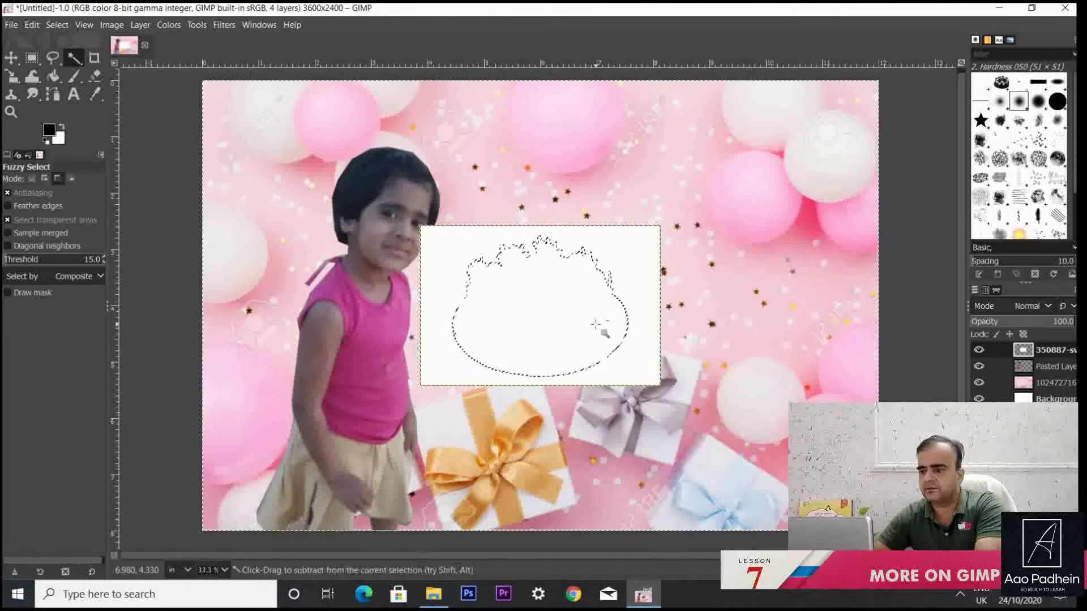
{"action": "key", "text": "ctrl+x"}
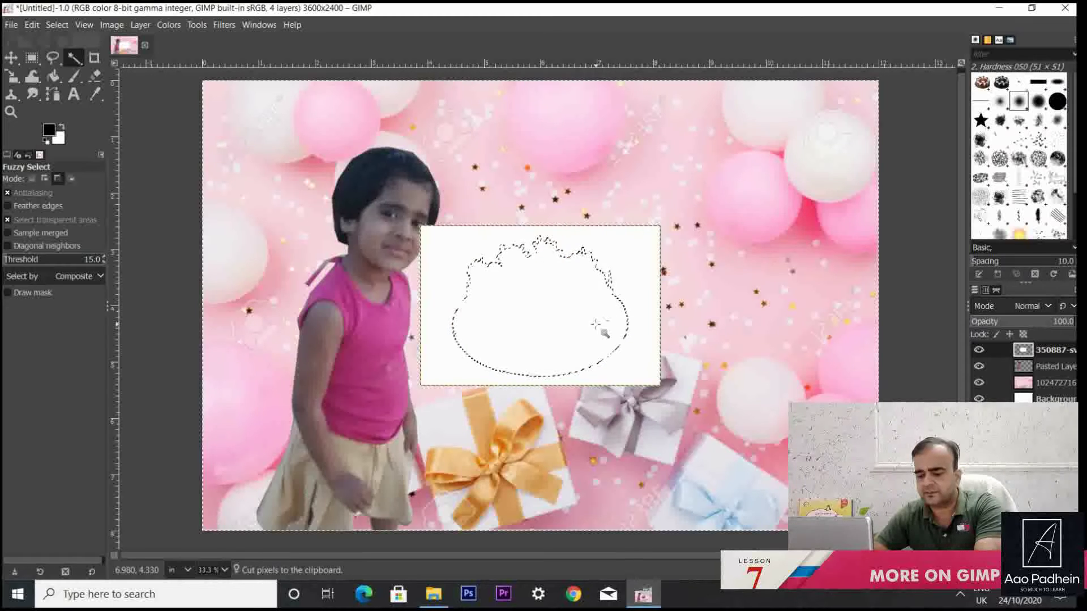
Paste the cut cake into a new layer and hide the original 350887-svetik layer with the white background.
{"action": "key", "text": "ctrl+v"}
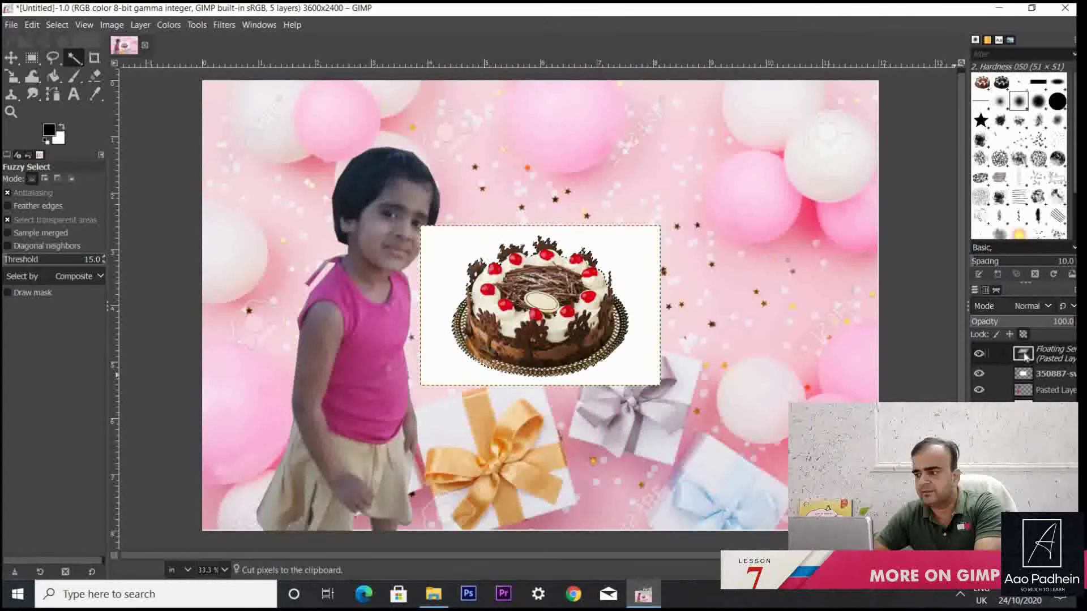
{"action": "right_click", "coordinate": [1025, 355]}
{"action": "left_click", "coordinate": [883, 96]}
{"action": "left_click", "coordinate": [979, 366]}
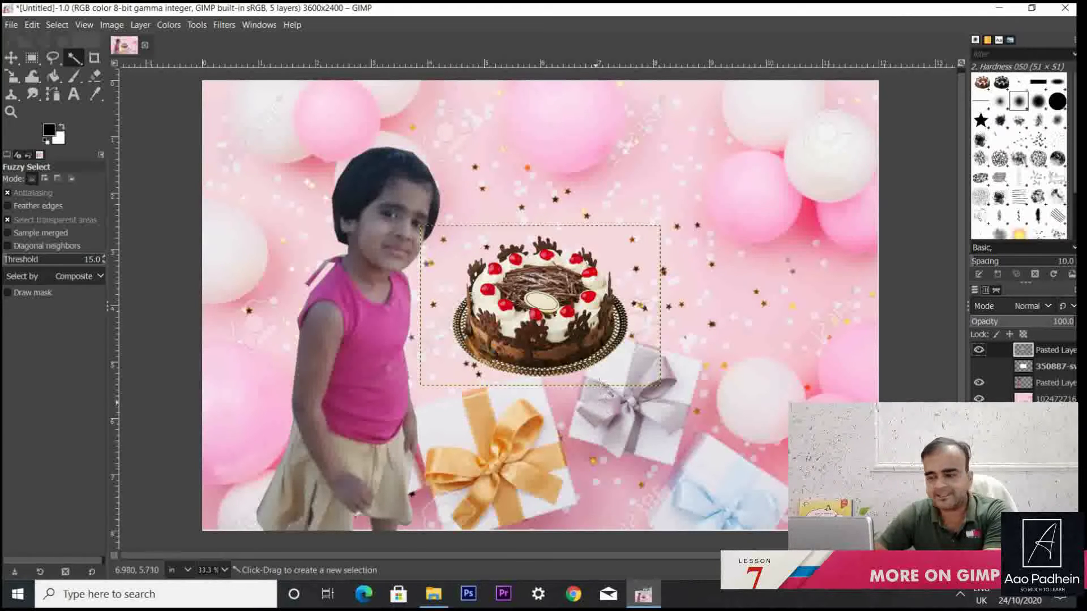
Scale the cake layer to about 5.55 × 3.69 inches and move it beside the girl, just above the canvas's lower edge.
{"action": "left_click", "coordinate": [11, 57]}
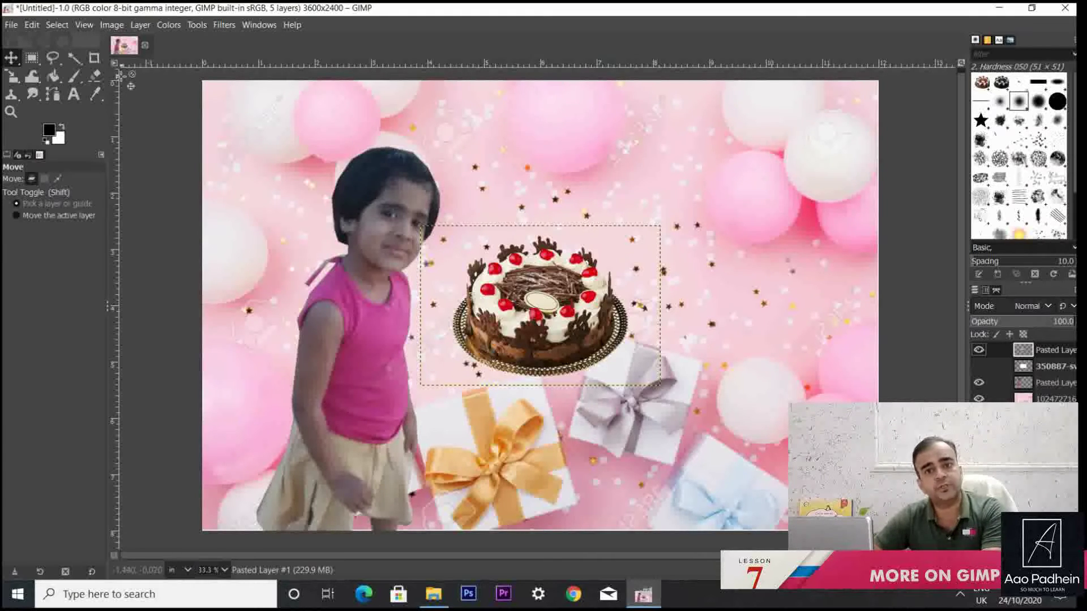
{"action": "left_click", "coordinate": [201, 25]}
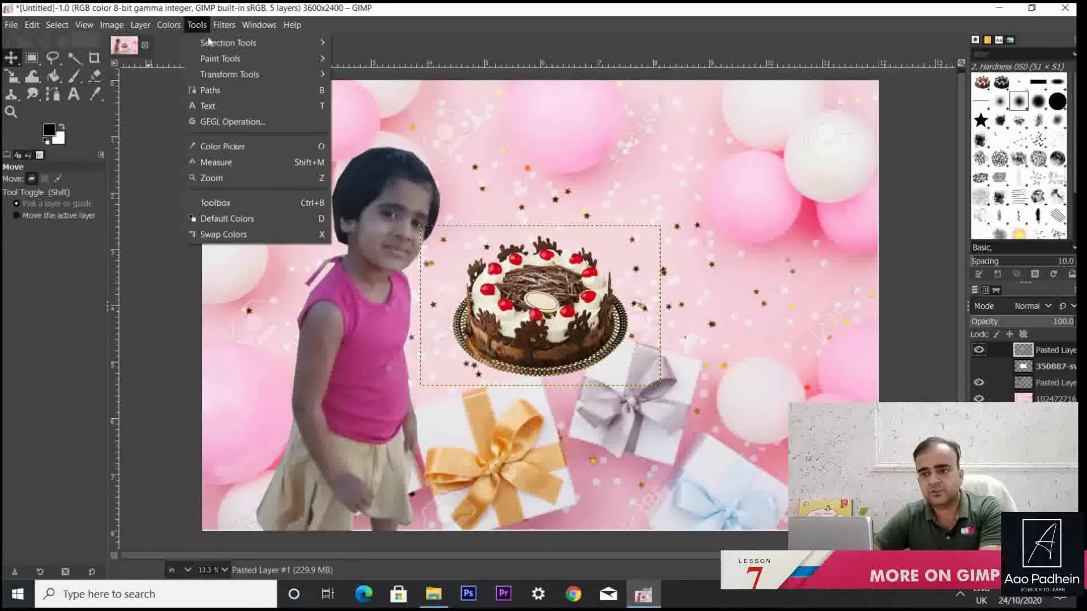
{"action": "mouse_move", "coordinate": [242, 74]}
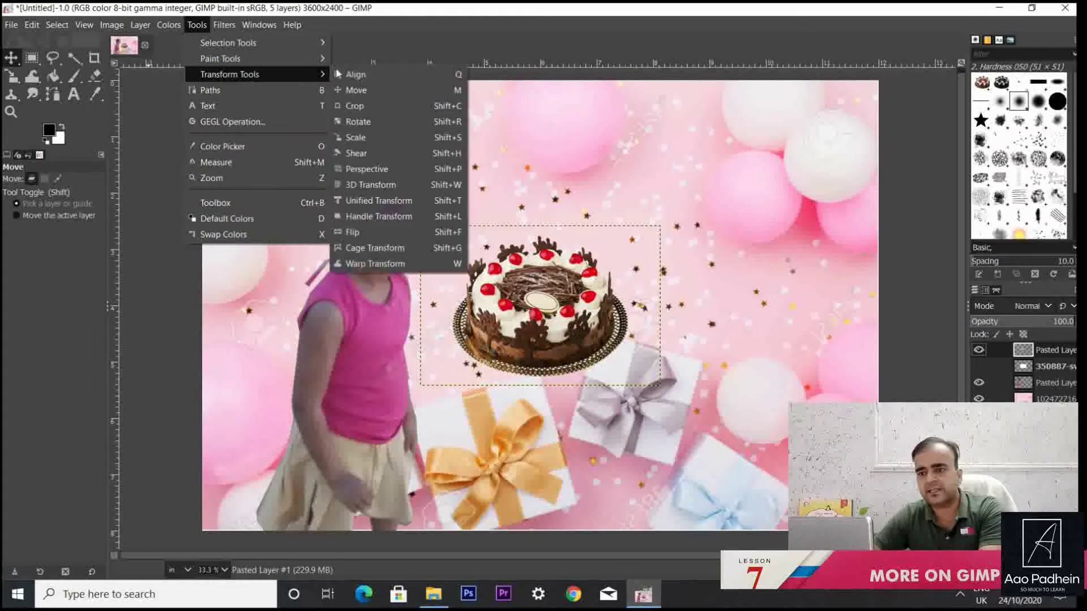
{"action": "left_click", "coordinate": [357, 138]}
{"action": "left_click_drag", "start_coordinate": [668, 397], "coordinate": [714, 446]}
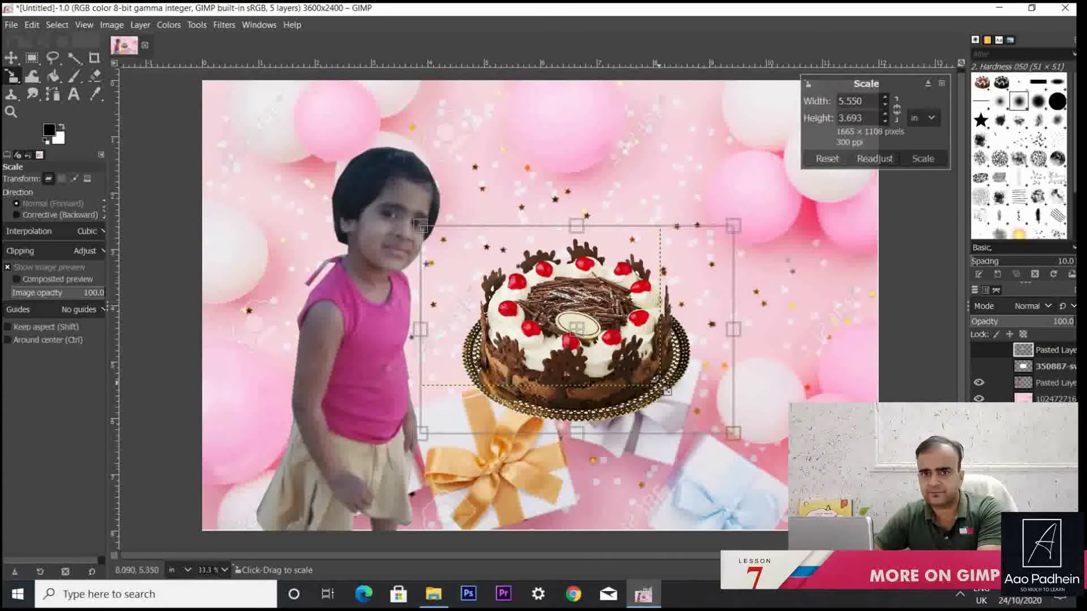
{"action": "key", "text": "Return"}
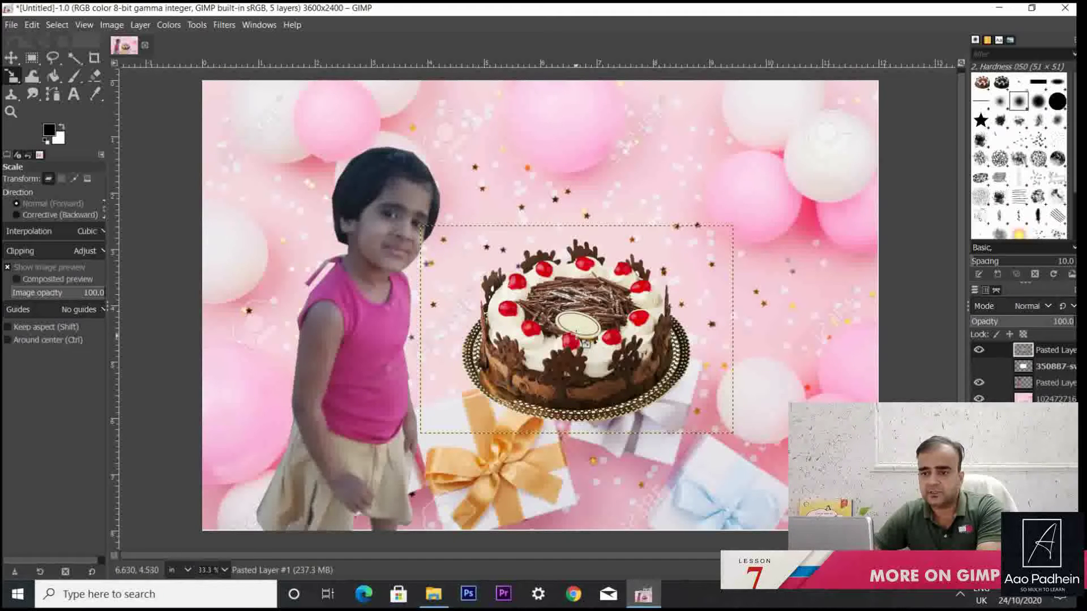
{"action": "left_click", "coordinate": [11, 57]}
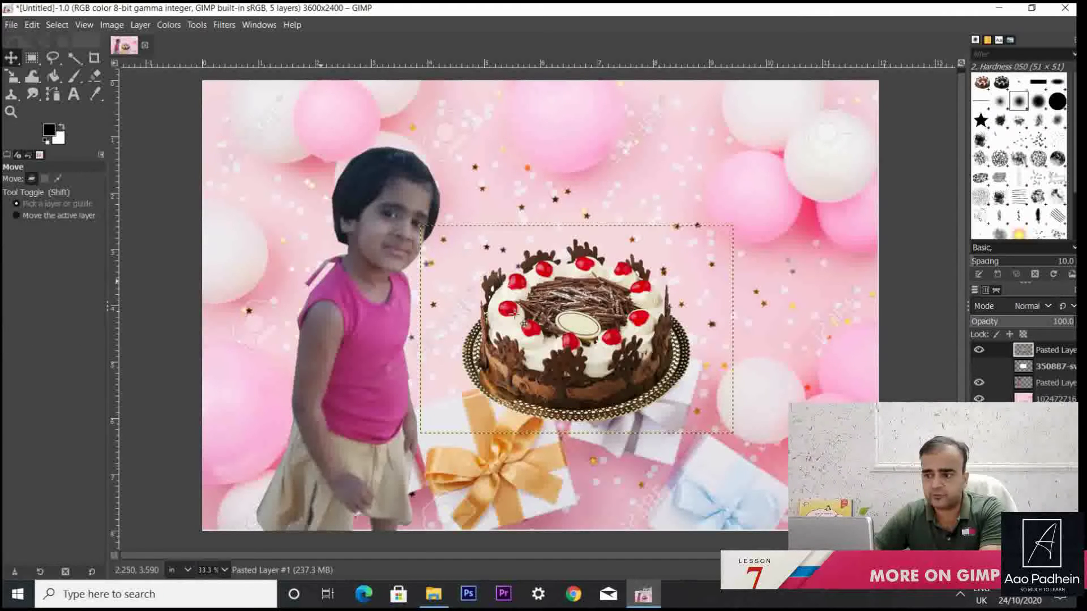
{"action": "left_click_drag", "start_coordinate": [591, 323], "coordinate": [556, 424]}
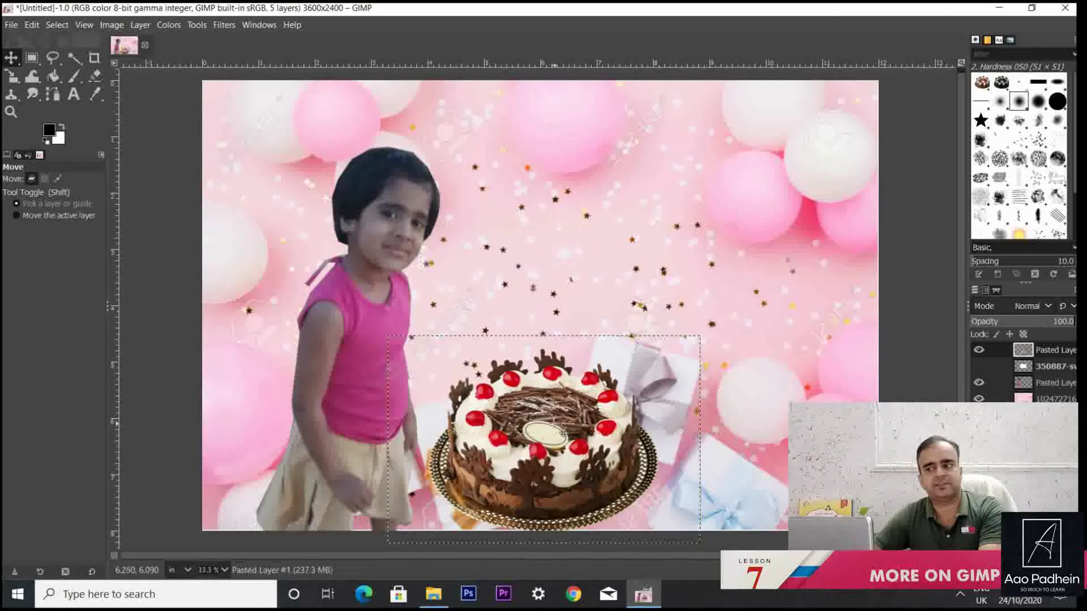
Bring the colourful Happy birthday picture named images from the New folder into the composition as a new layer.
{"action": "left_click", "coordinate": [433, 594]}
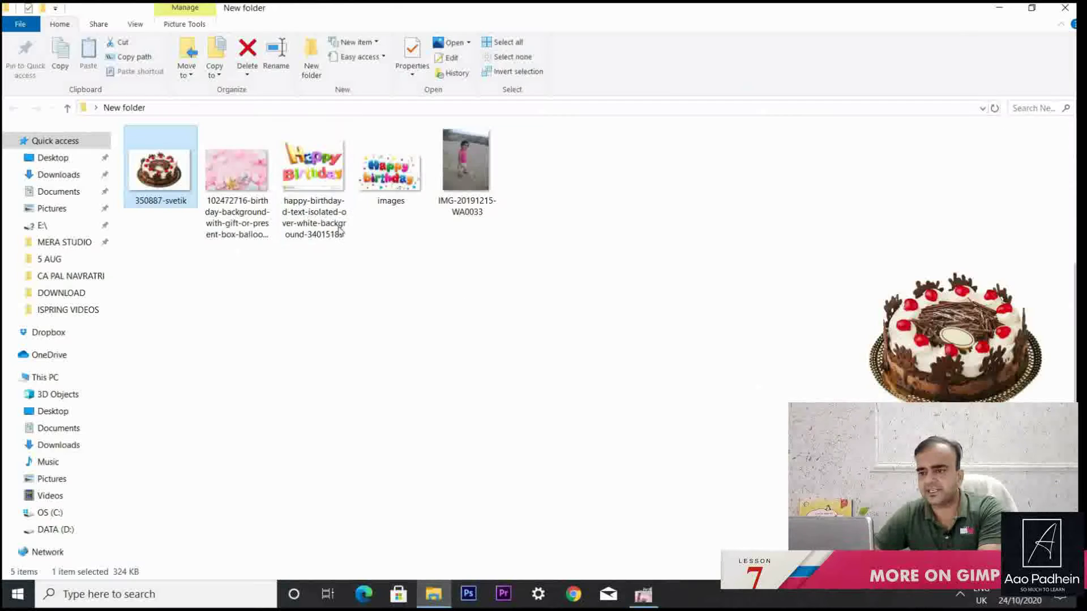
{"action": "left_click", "coordinate": [402, 185]}
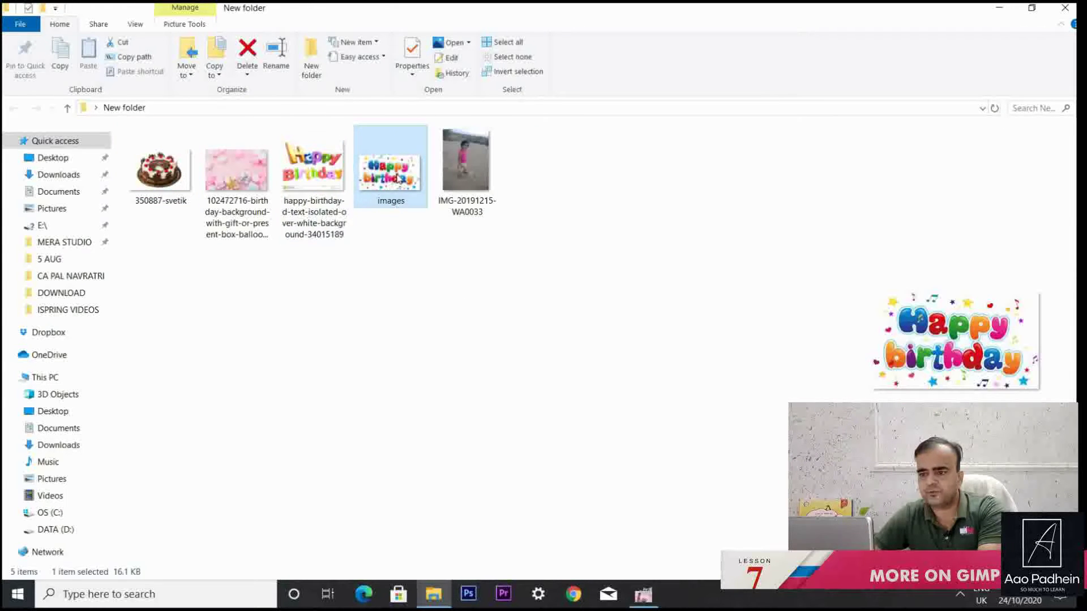
{"action": "left_click_drag", "start_coordinate": [501, 408], "coordinate": [532, 192]}
{"action": "left_click_drag", "start_coordinate": [542, 261], "coordinate": [547, 264]}
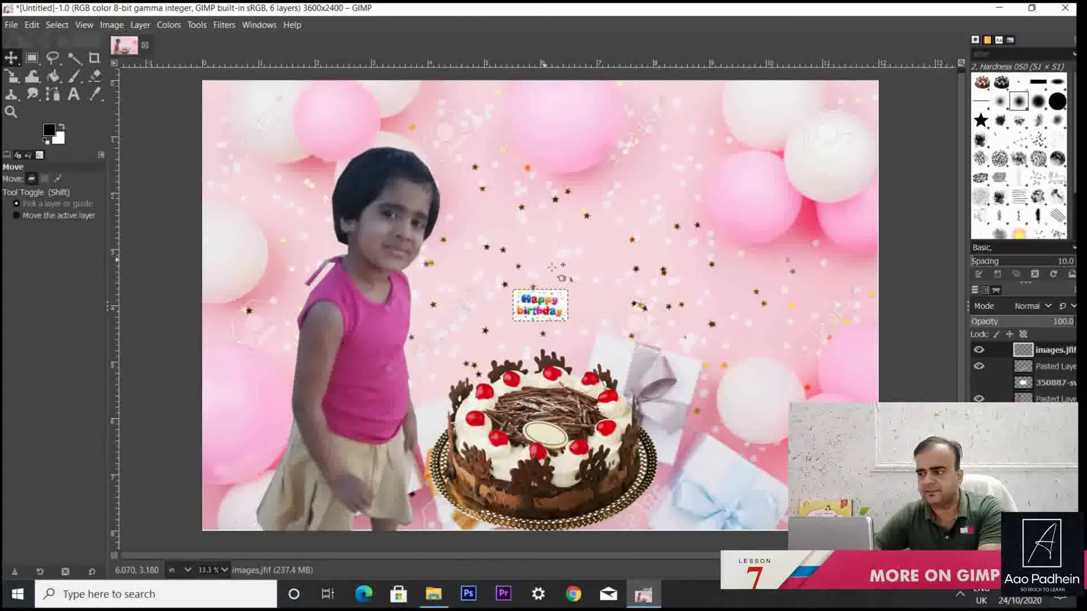
Scale the Happy birthday picture up to about 5.4 × 2.9 inches and move it above the cake, beside the girl's head.
{"action": "left_click", "coordinate": [197, 25]}
{"action": "mouse_move", "coordinate": [225, 25]}
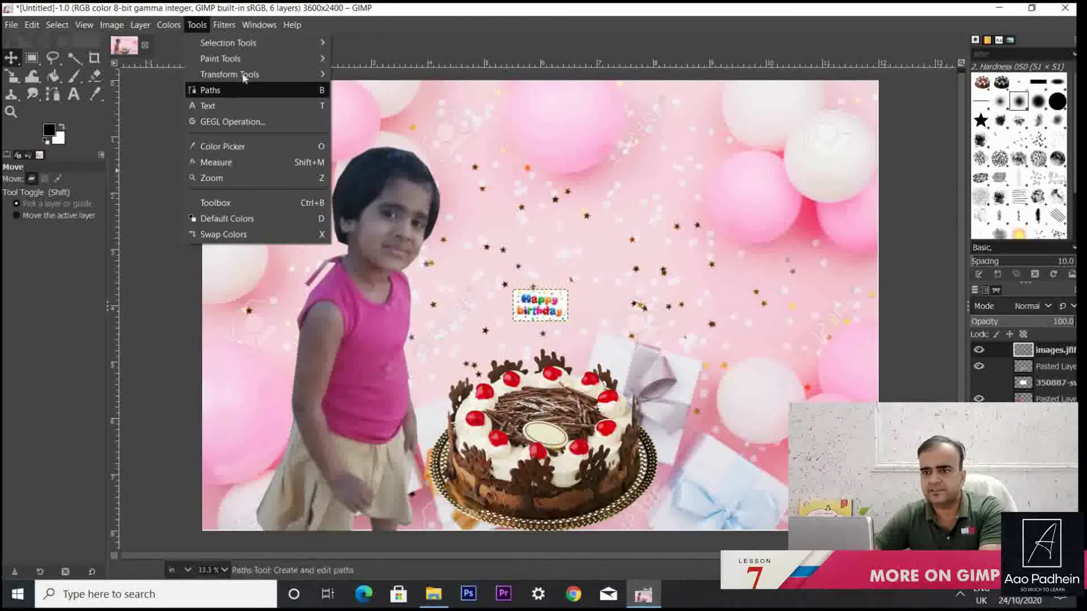
{"action": "mouse_move", "coordinate": [243, 74]}
{"action": "left_click", "coordinate": [373, 137]}
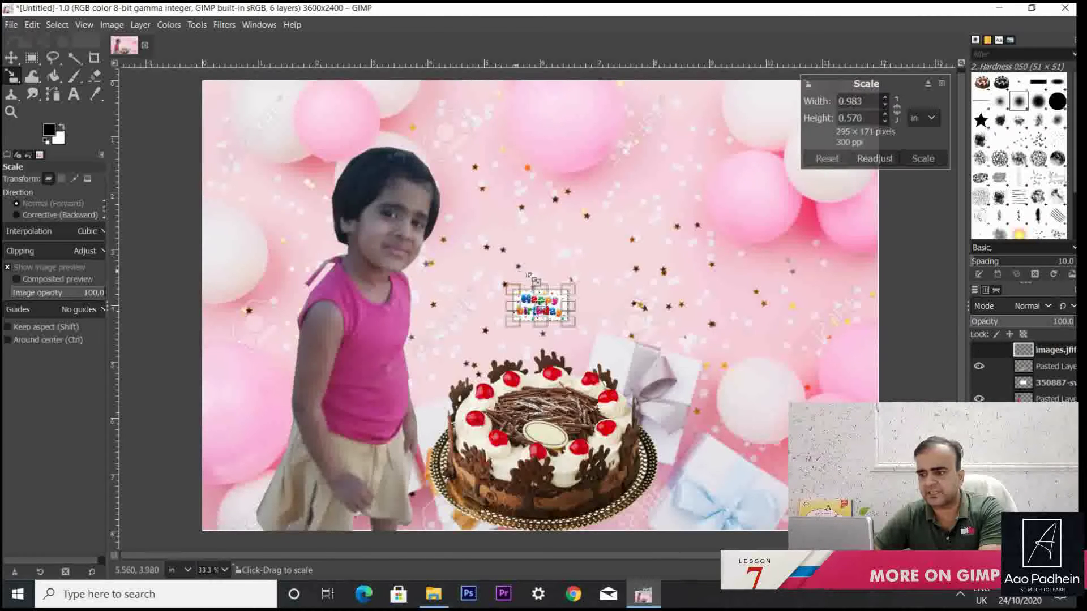
{"action": "left_click_drag", "start_coordinate": [582, 299], "coordinate": [820, 181]}
{"action": "left_click", "coordinate": [921, 158]}
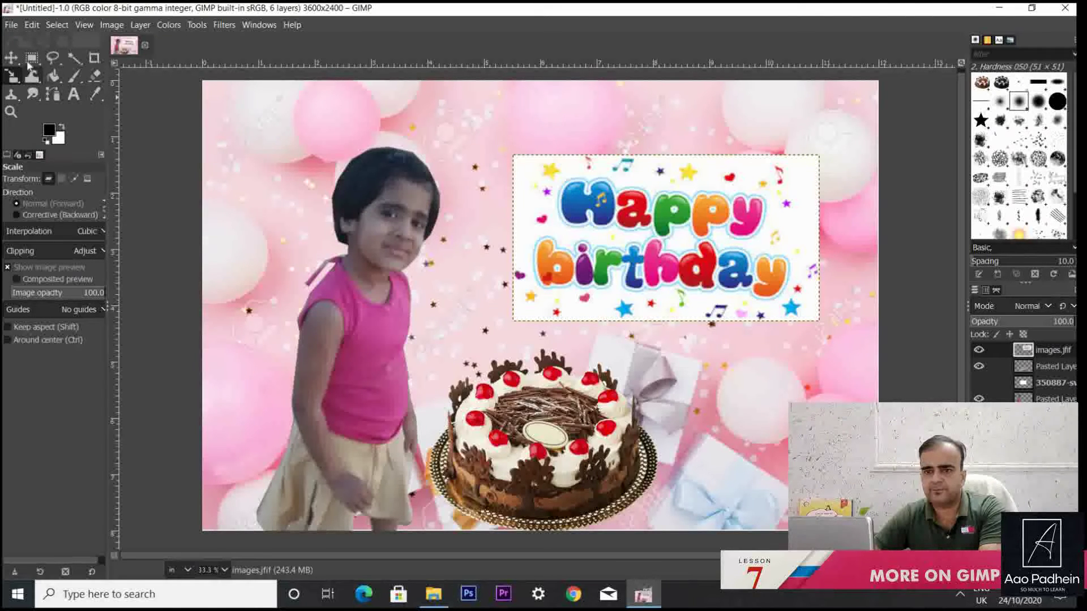
{"action": "left_click", "coordinate": [11, 57]}
{"action": "left_click_drag", "start_coordinate": [694, 232], "coordinate": [640, 204]}
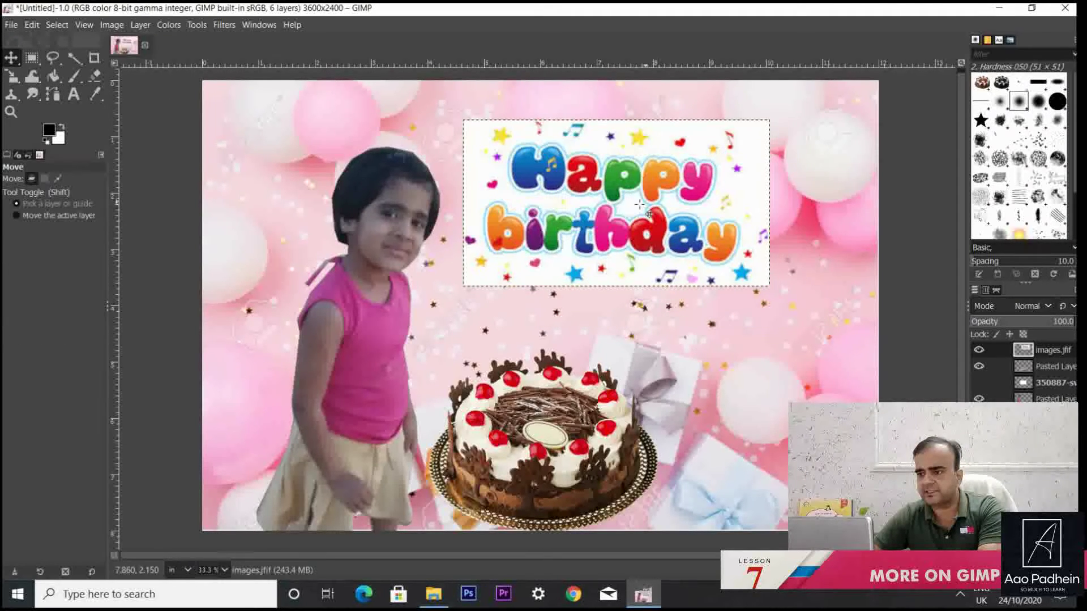
Fuzzy-select and delete the white background around the Happy birthday lettering, including the enclosed white gap between the two words.
{"action": "left_click", "coordinate": [73, 58]}
{"action": "left_click", "coordinate": [594, 137]}
{"action": "key", "text": "Delete"}
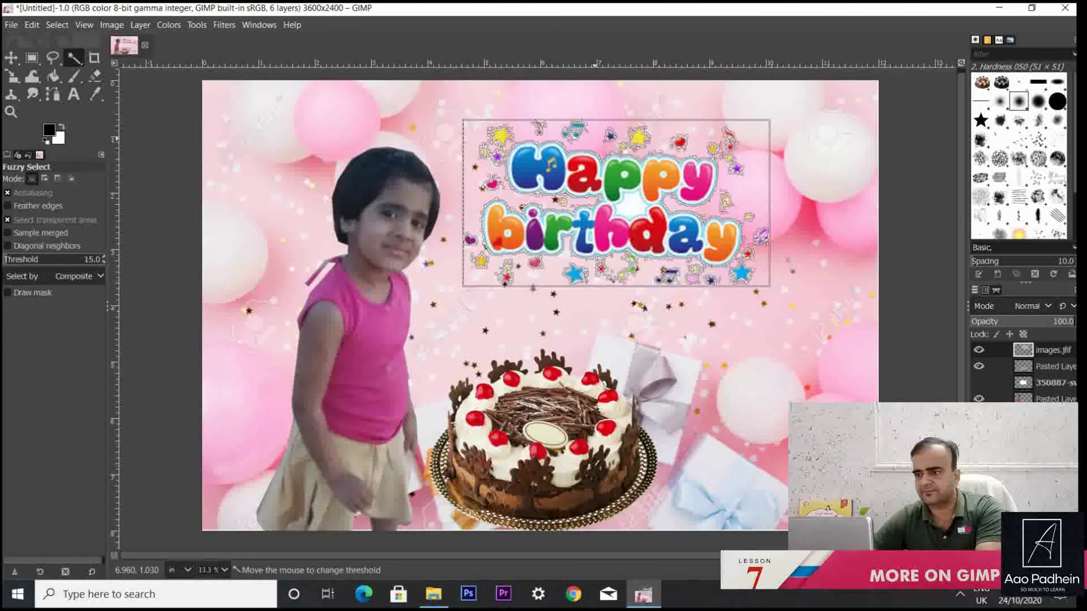
{"action": "left_click_drag", "start_coordinate": [628, 210], "coordinate": [633, 205]}
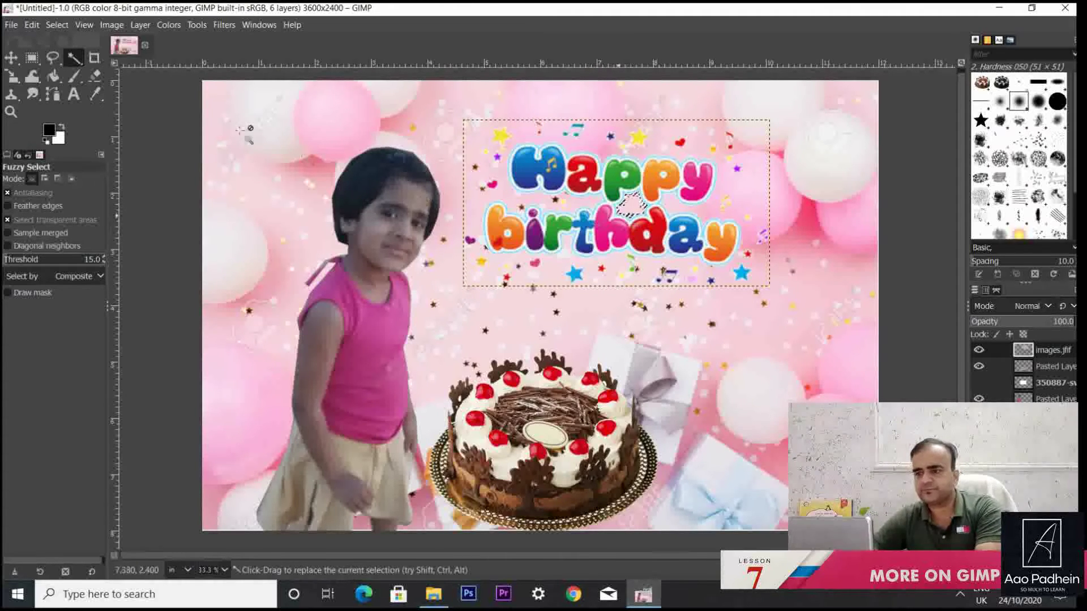
Turn off display of the selection outline and the layer boundary, and shift the Happy birthday lettering slightly upward.
{"action": "key", "text": "m"}
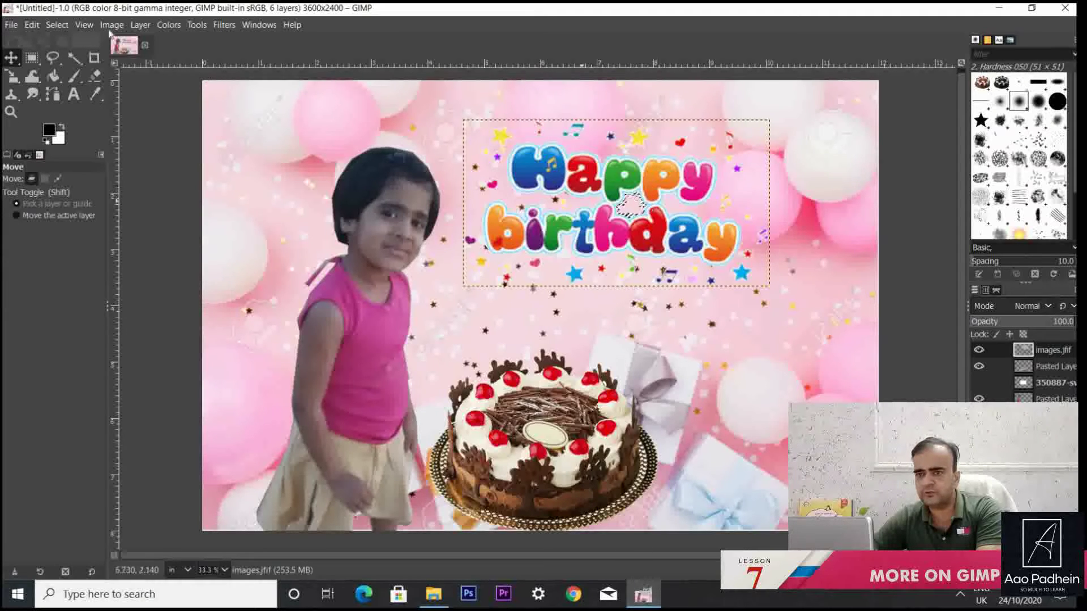
{"action": "left_click", "coordinate": [57, 25]}
{"action": "mouse_move", "coordinate": [84, 25]}
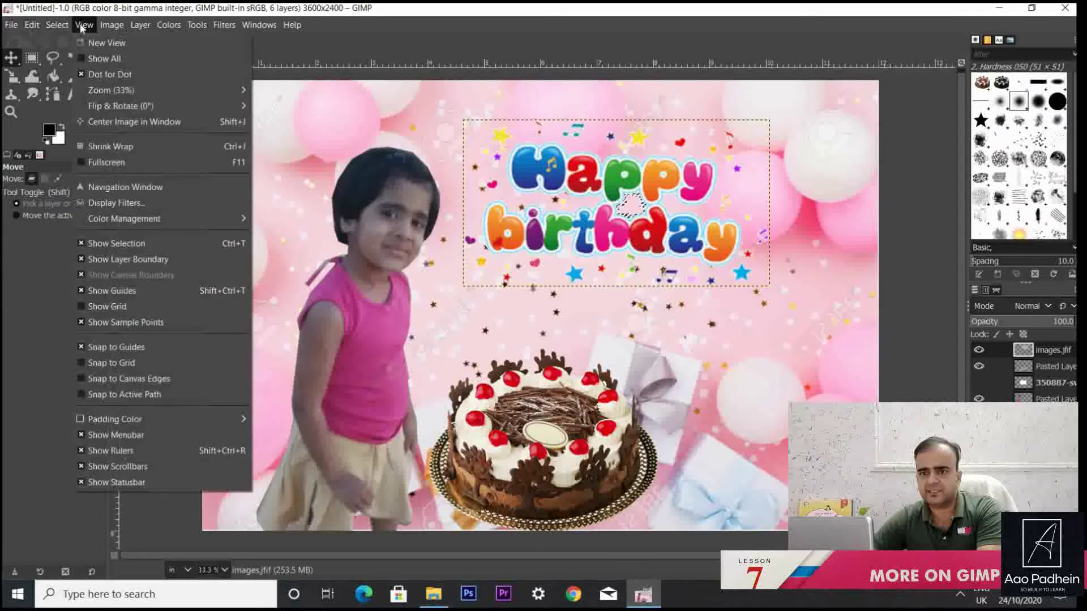
{"action": "left_click", "coordinate": [83, 242]}
{"action": "left_click", "coordinate": [62, 25]}
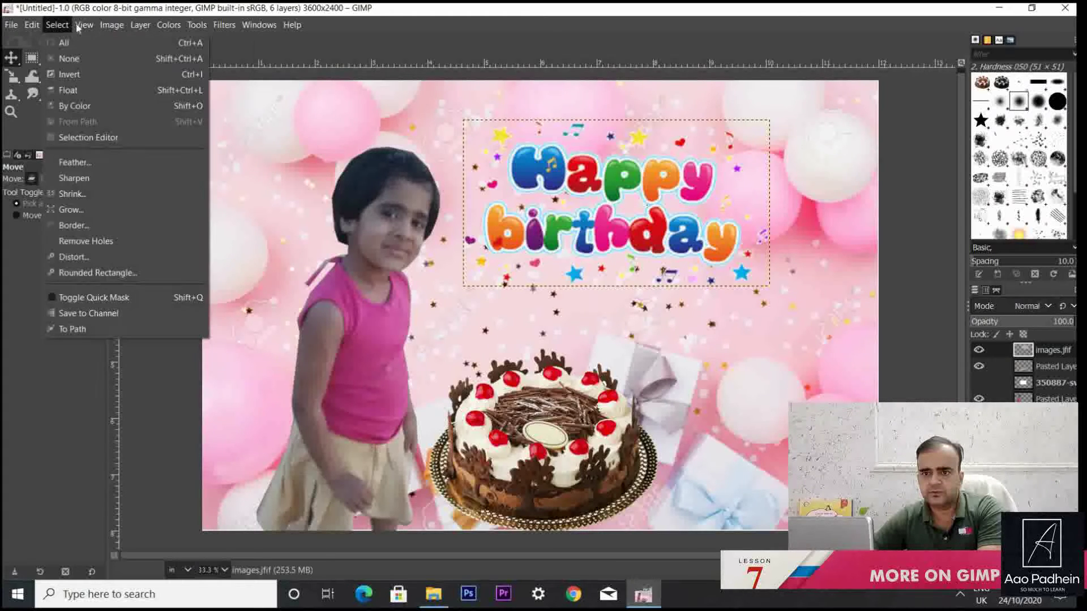
{"action": "mouse_move", "coordinate": [82, 25]}
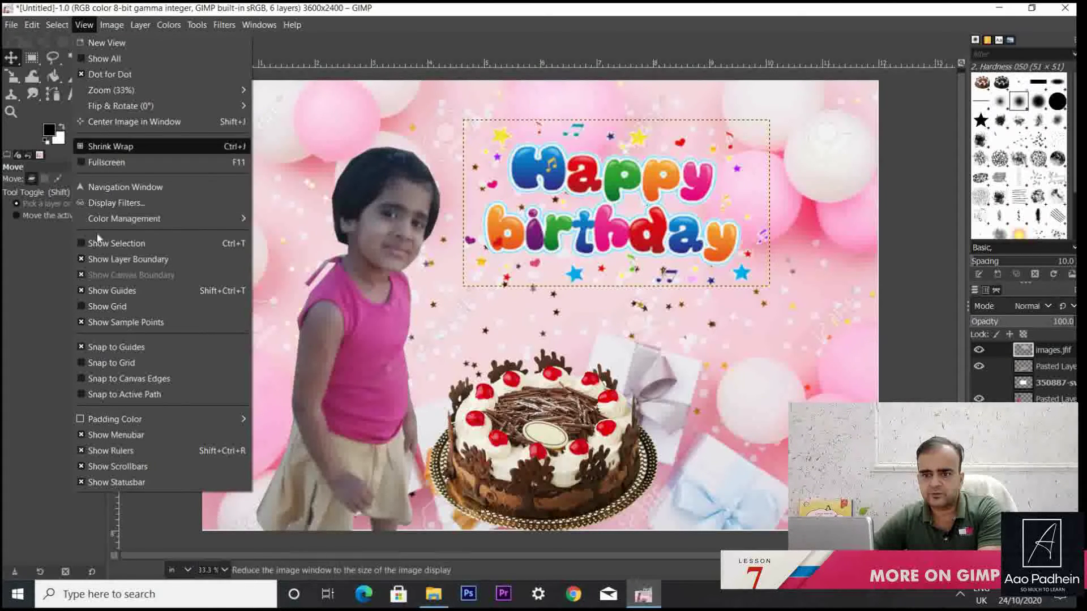
{"action": "left_click", "coordinate": [86, 259]}
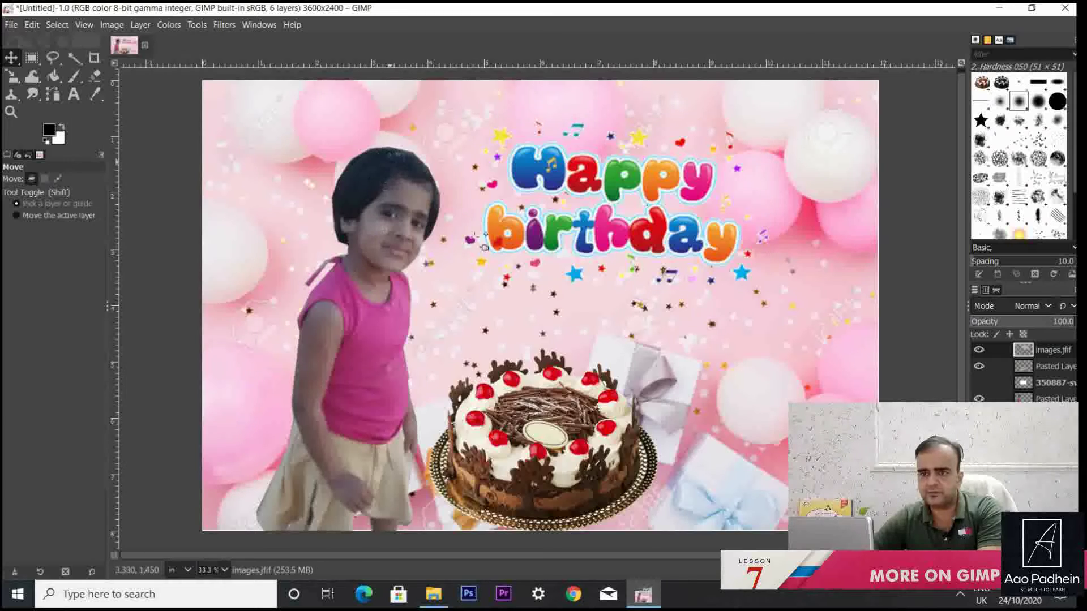
{"action": "left_click_drag", "start_coordinate": [612, 187], "coordinate": [634, 165]}
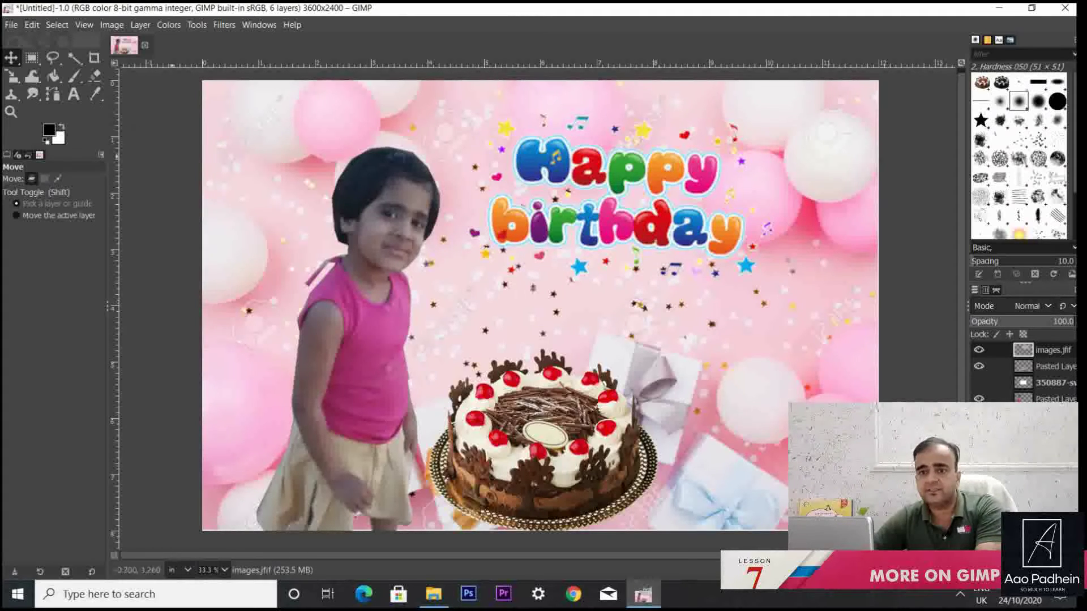
Add a text box between the lettering and the cake reading HAPPY BIRTHDAY TO, with the girl's name on a second line.
{"action": "left_click", "coordinate": [73, 94]}
{"action": "left_click_drag", "start_coordinate": [442, 262], "coordinate": [856, 329]}
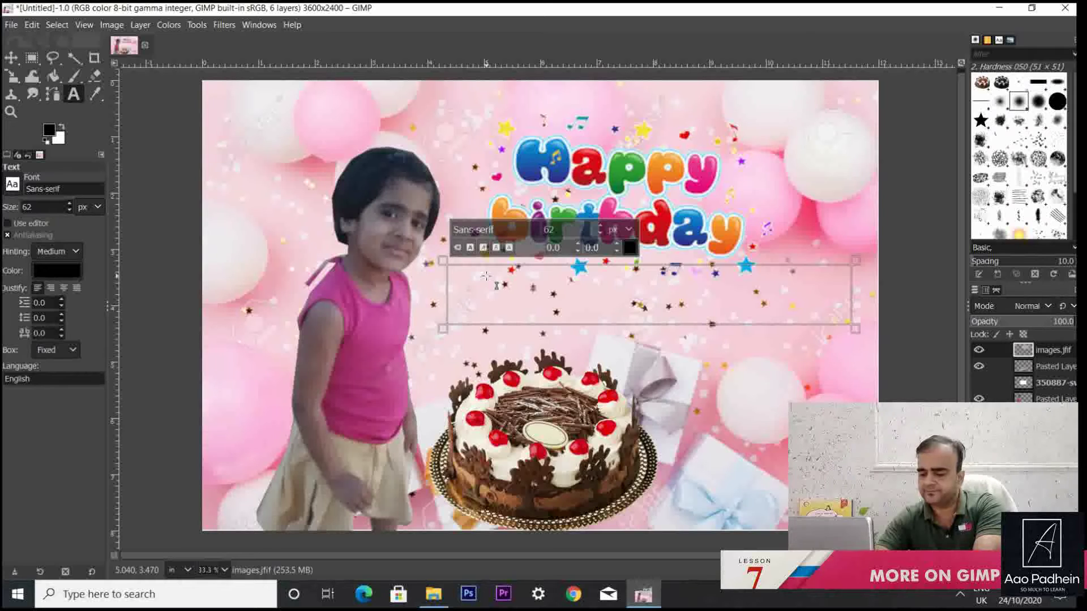
{"action": "type", "text": "HAPPY BIRTHDAY"}
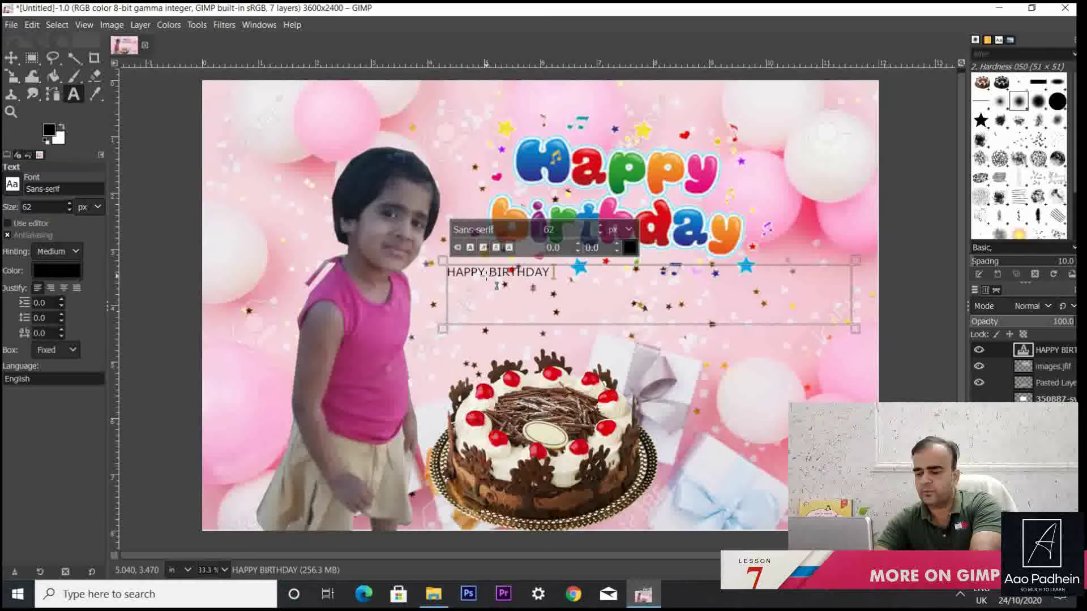
{"action": "type", "text": " TO"}
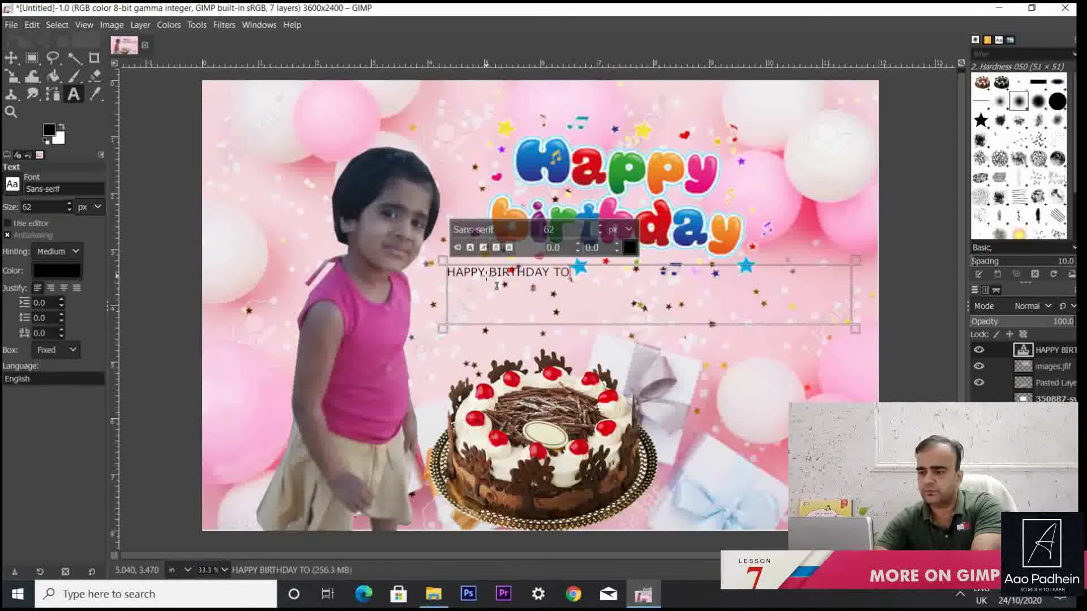
{"action": "key", "text": "Return"}
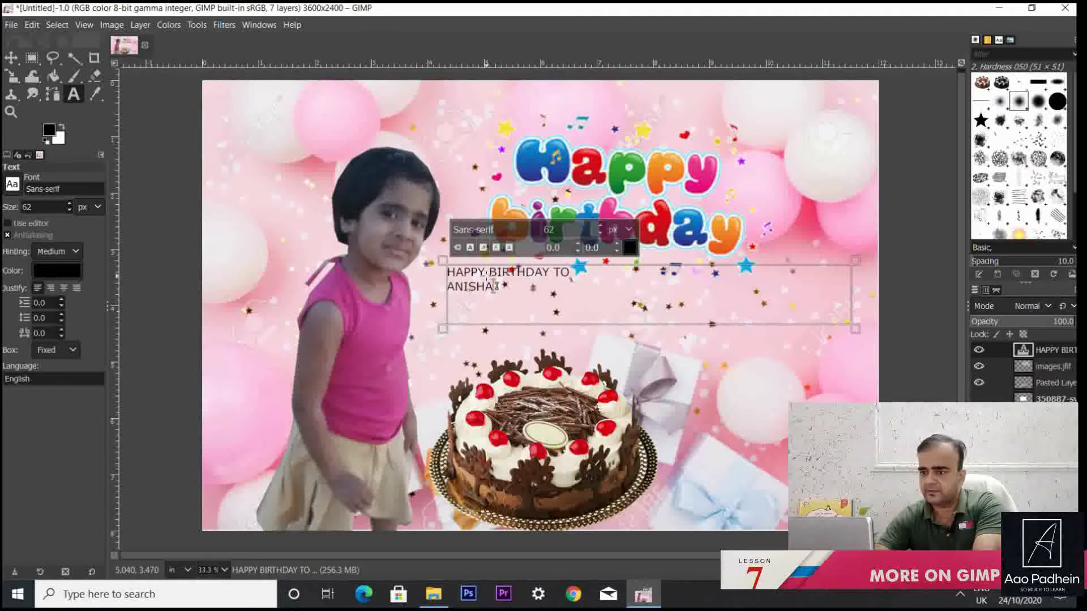
Enlarge the girl's name on the second text line to well over twice the size of the first line.
{"action": "left_click_drag", "start_coordinate": [495, 294], "coordinate": [465, 290]}
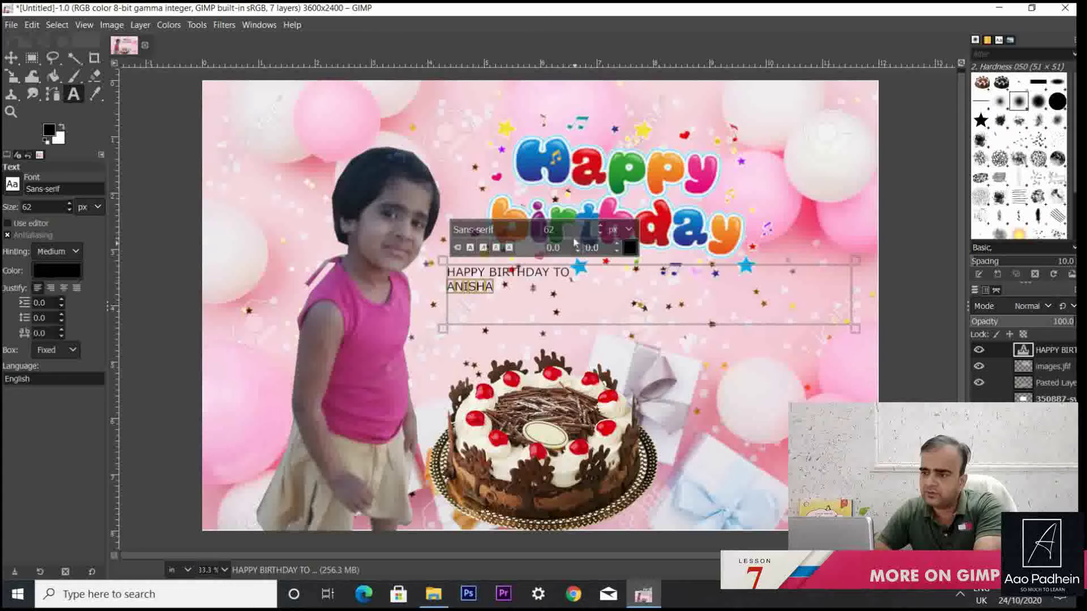
{"action": "left_click", "coordinate": [601, 229]}
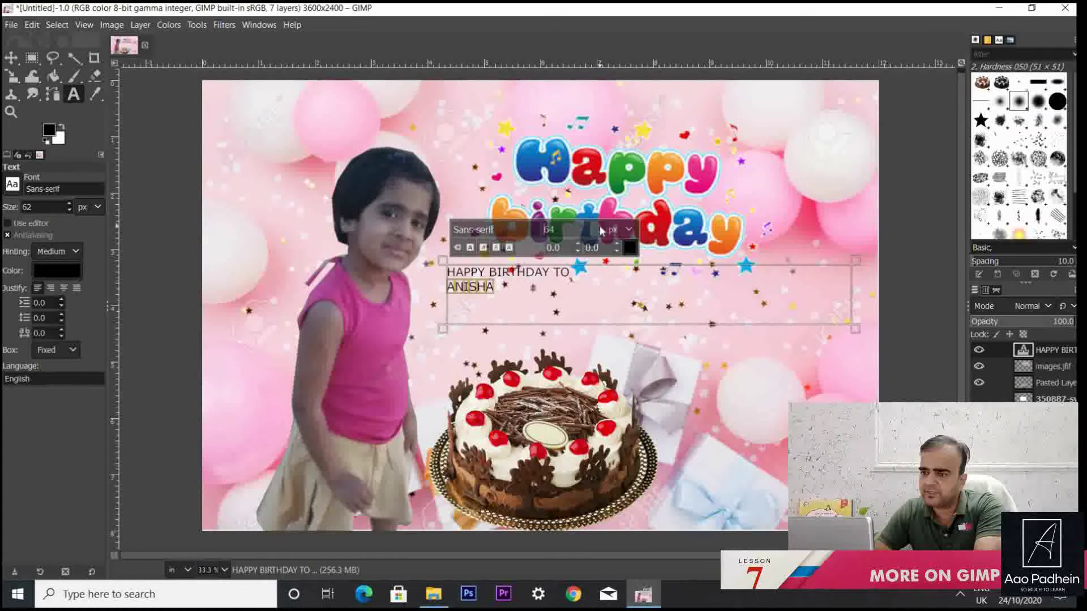
{"action": "left_click", "coordinate": [601, 229]}
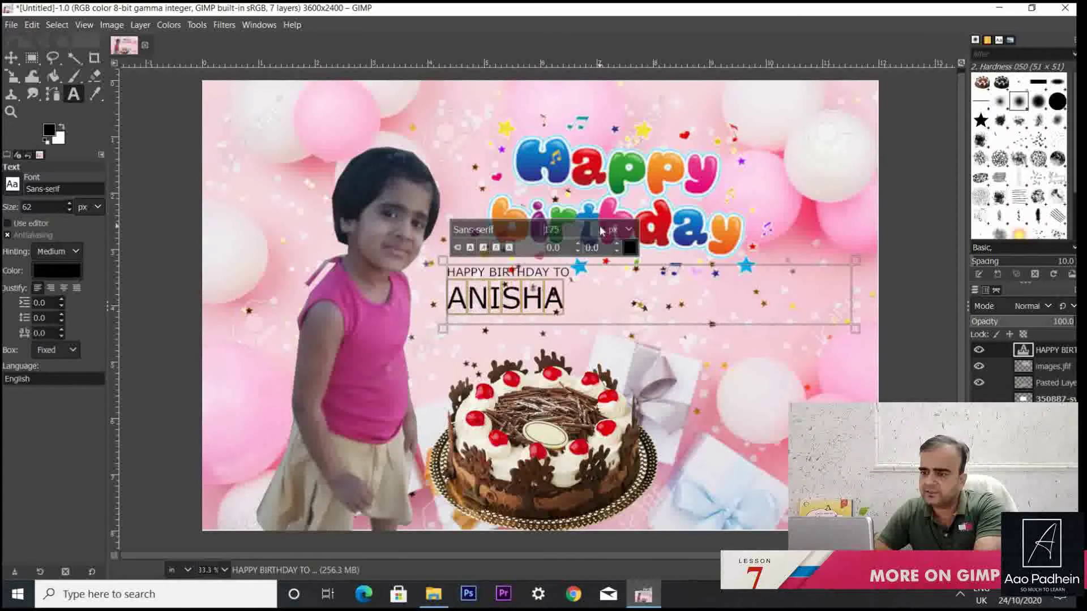
Set the HAPPY BIRTHDAY TO line to 68 px and move the text block to sit centred beneath the colourful lettering.
{"action": "left_click_drag", "start_coordinate": [571, 277], "coordinate": [449, 268]}
{"action": "left_click", "coordinate": [601, 229]}
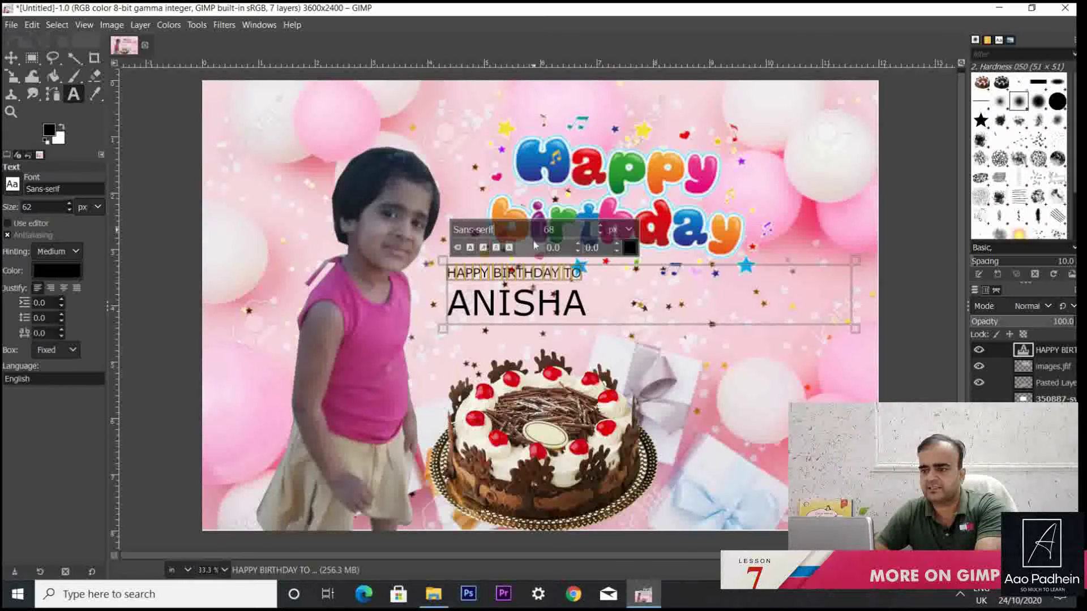
{"action": "left_click", "coordinate": [583, 283]}
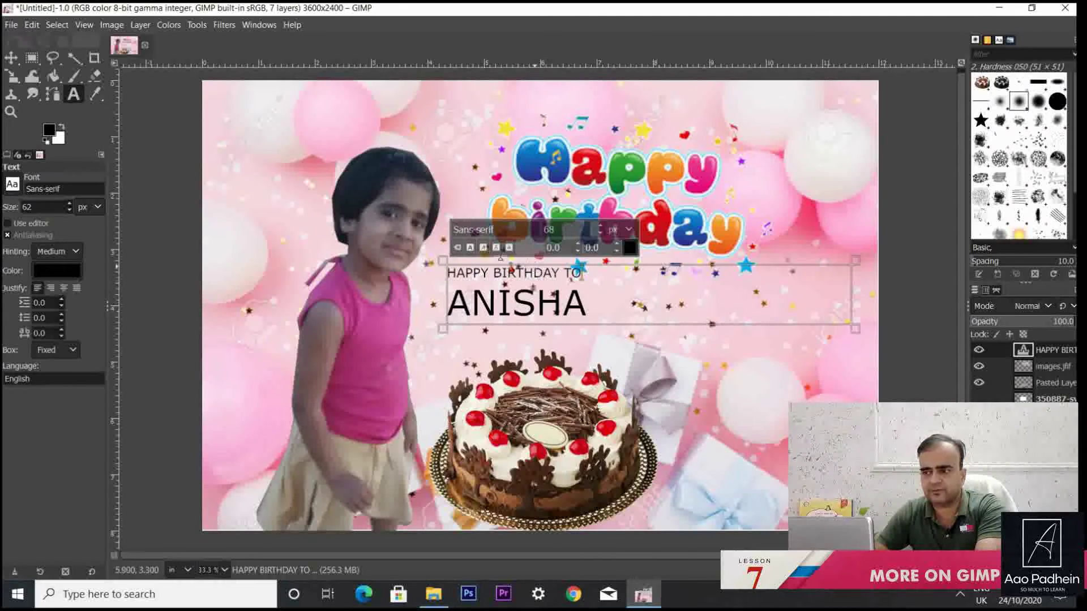
{"action": "left_click", "coordinate": [11, 57]}
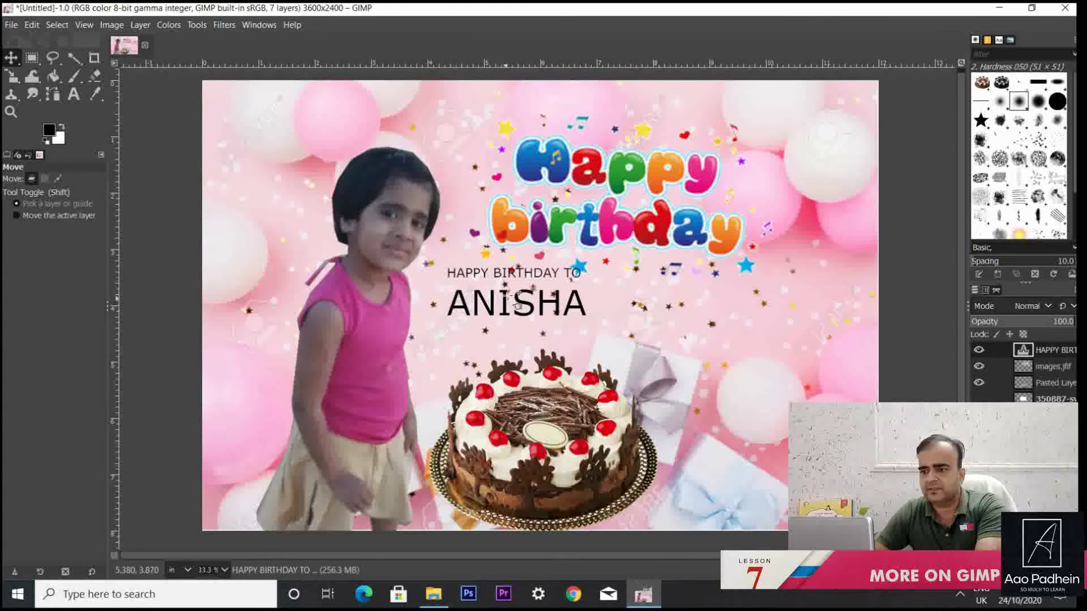
{"action": "left_click_drag", "start_coordinate": [517, 304], "coordinate": [601, 299]}
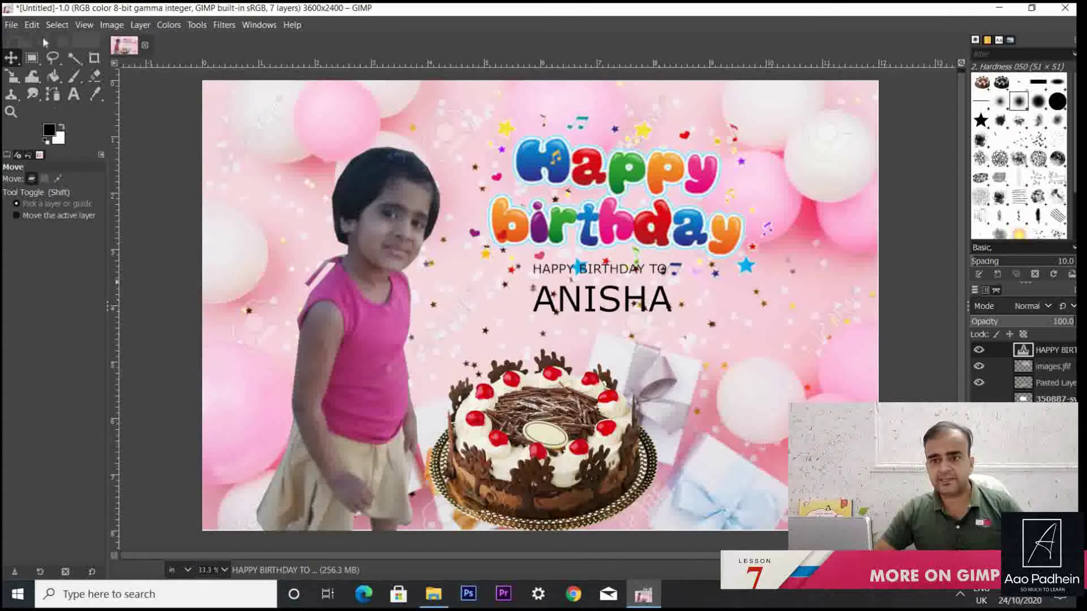
Save the composition to the Desktop as my first edit.xcf.
{"action": "left_click", "coordinate": [11, 25]}
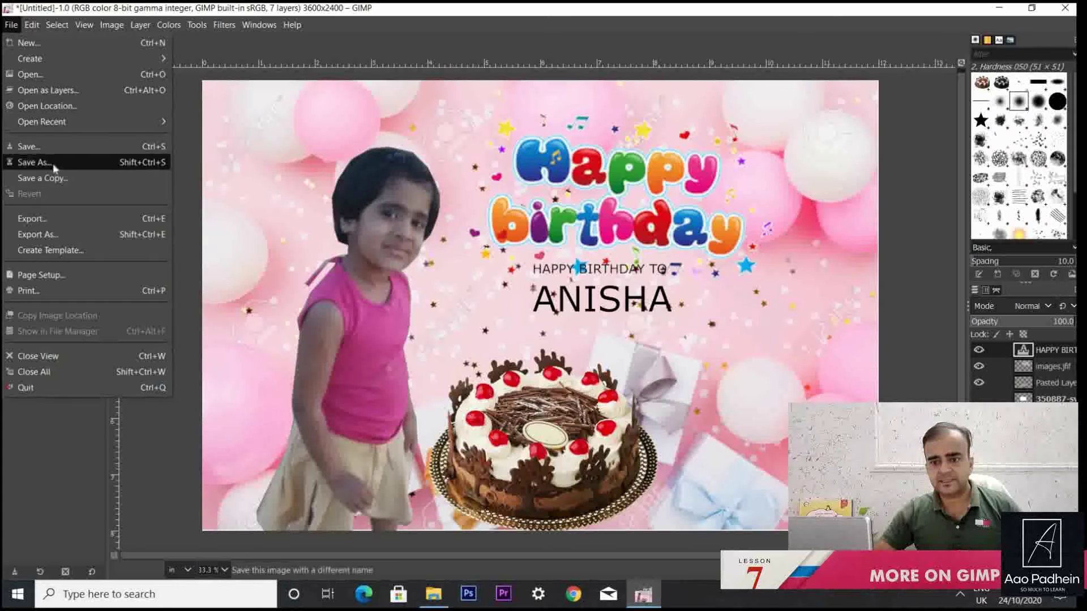
{"action": "left_click", "coordinate": [28, 146]}
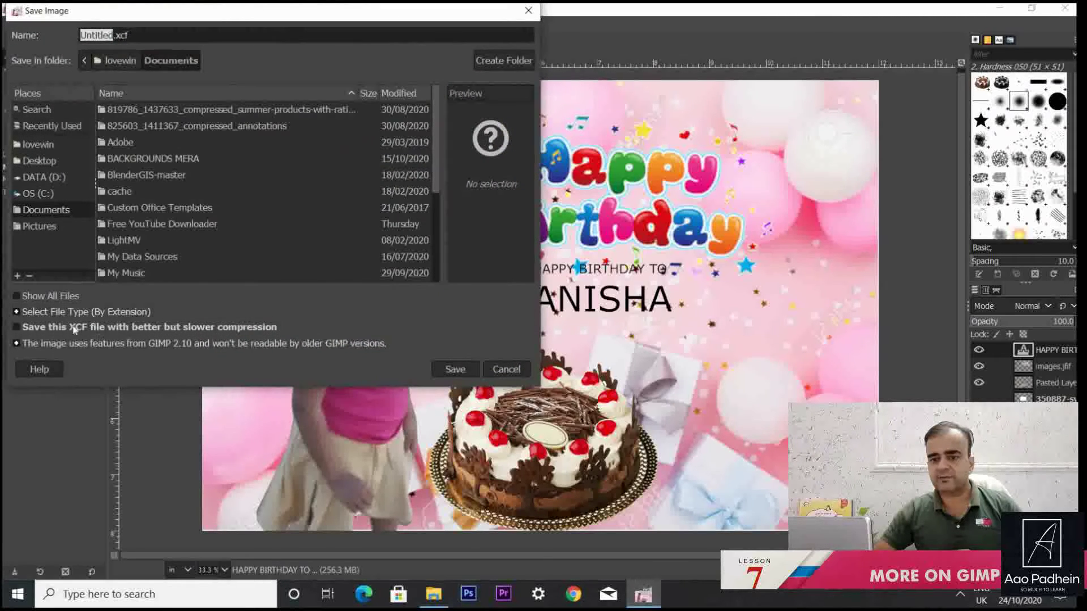
{"action": "left_click", "coordinate": [39, 162]}
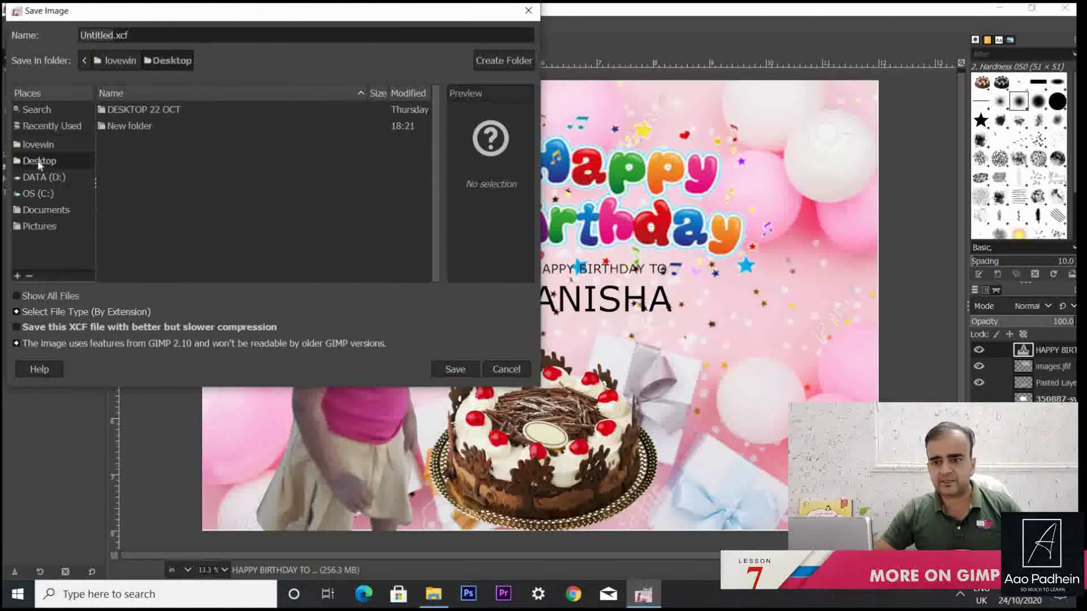
{"action": "left_click", "coordinate": [113, 35]}
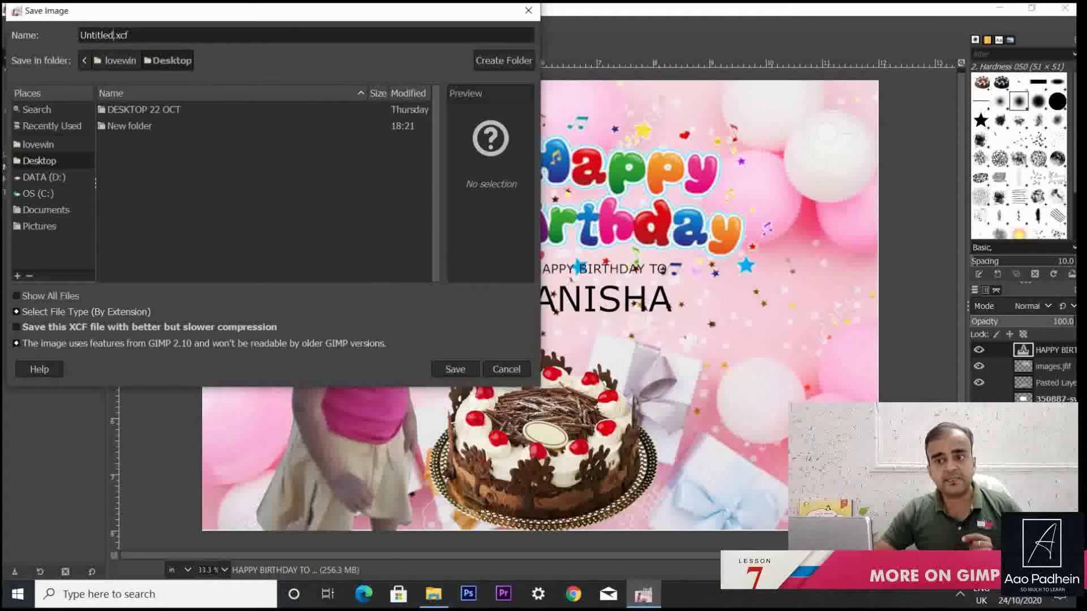
{"action": "left_click_drag", "start_coordinate": [113, 35], "coordinate": [79, 35]}
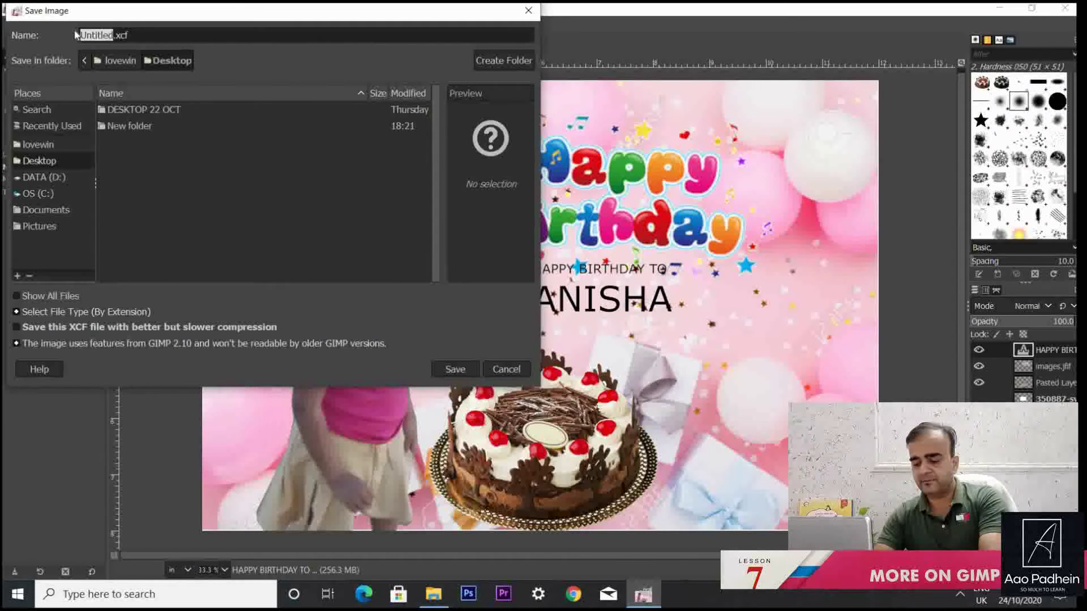
{"action": "type", "text": "a"}
{"action": "key", "text": "BackSpace"}
{"action": "type", "text": "my"}
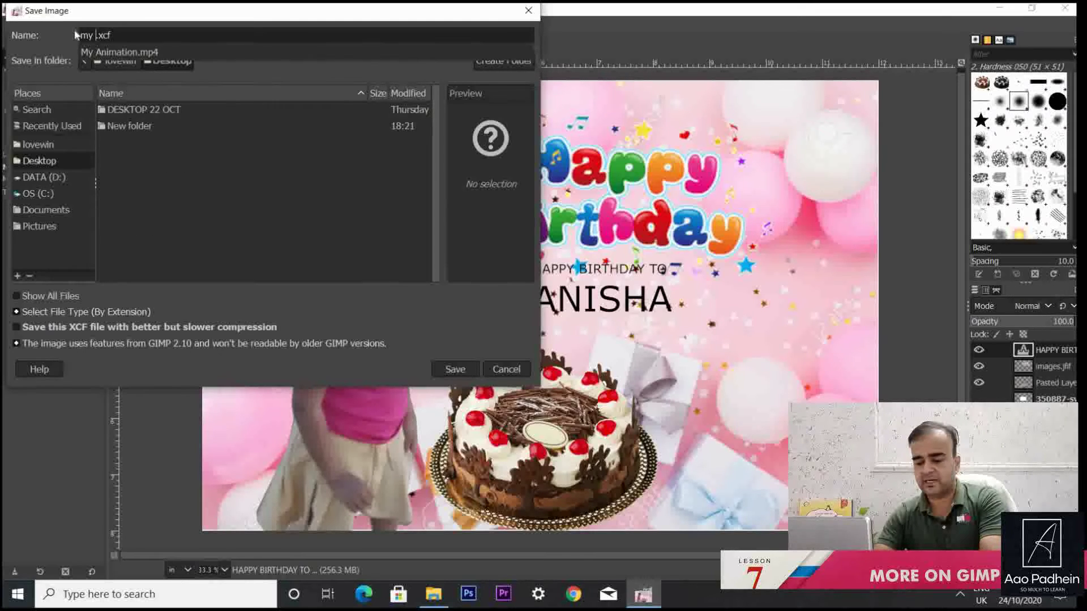
{"action": "type", "text": " f"}
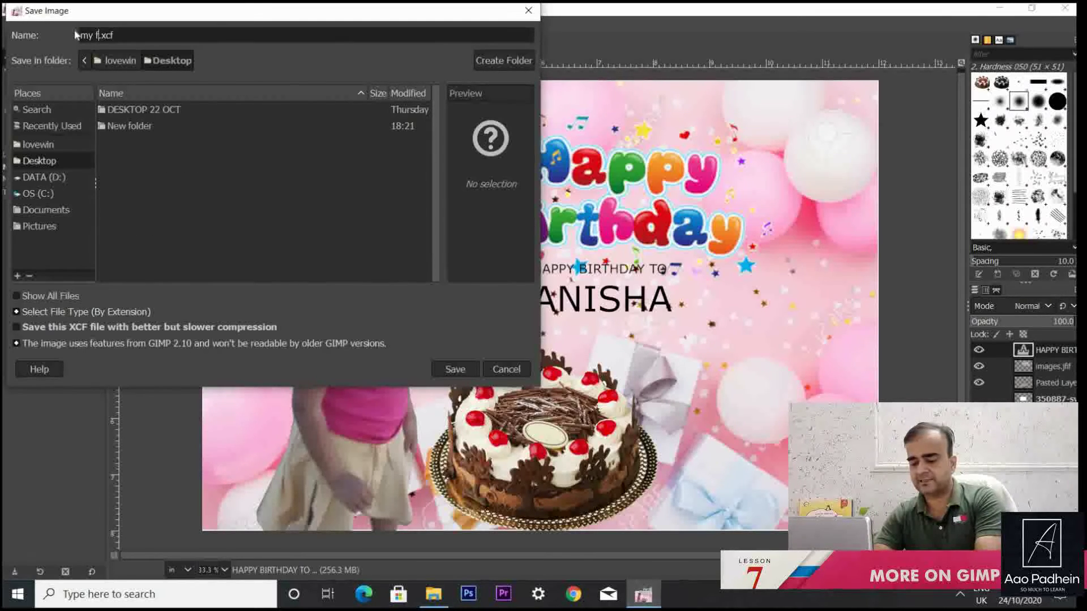
{"action": "type", "text": "ile"}
{"action": "key", "text": "BackSpace"}
{"action": "key", "text": "BackSpace"}
{"action": "type", "text": "rst edit"}
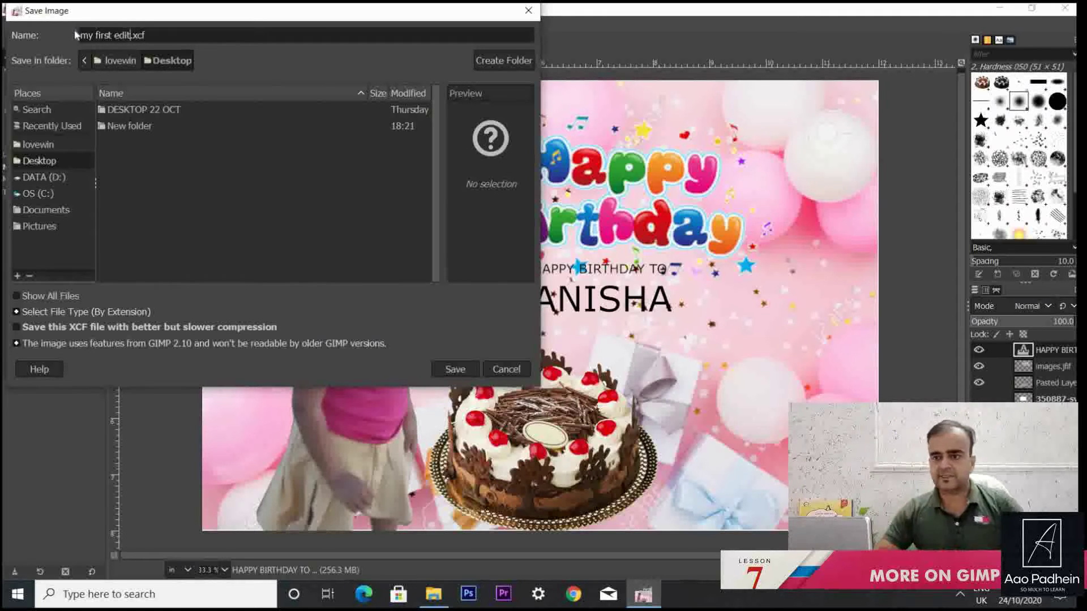
{"action": "left_click", "coordinate": [431, 365]}
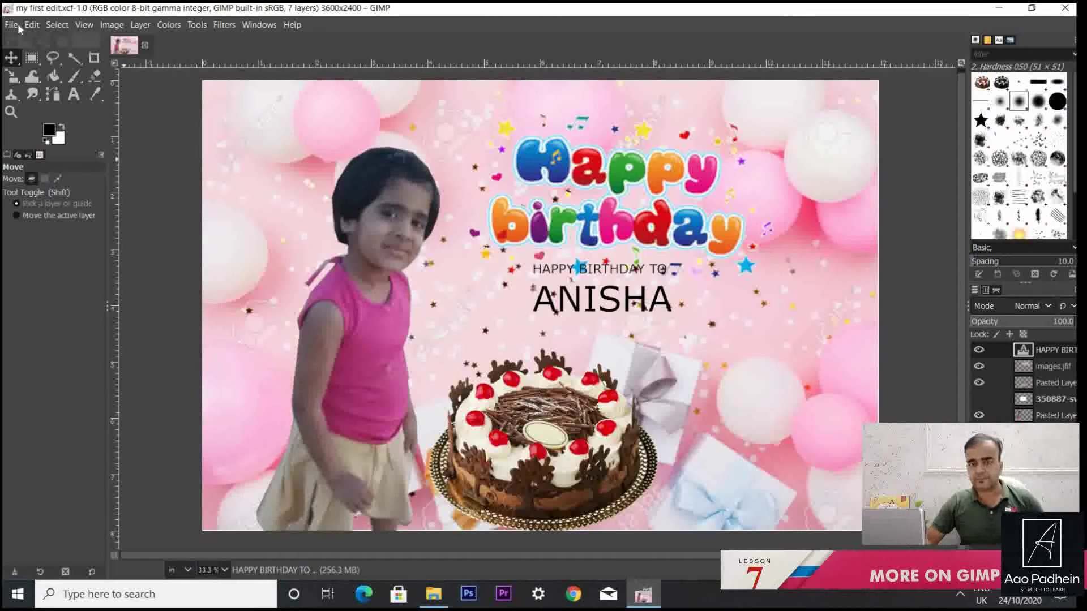
Start exporting the composition as an image and choose JPEG as the file type.
{"action": "left_click", "coordinate": [10, 26]}
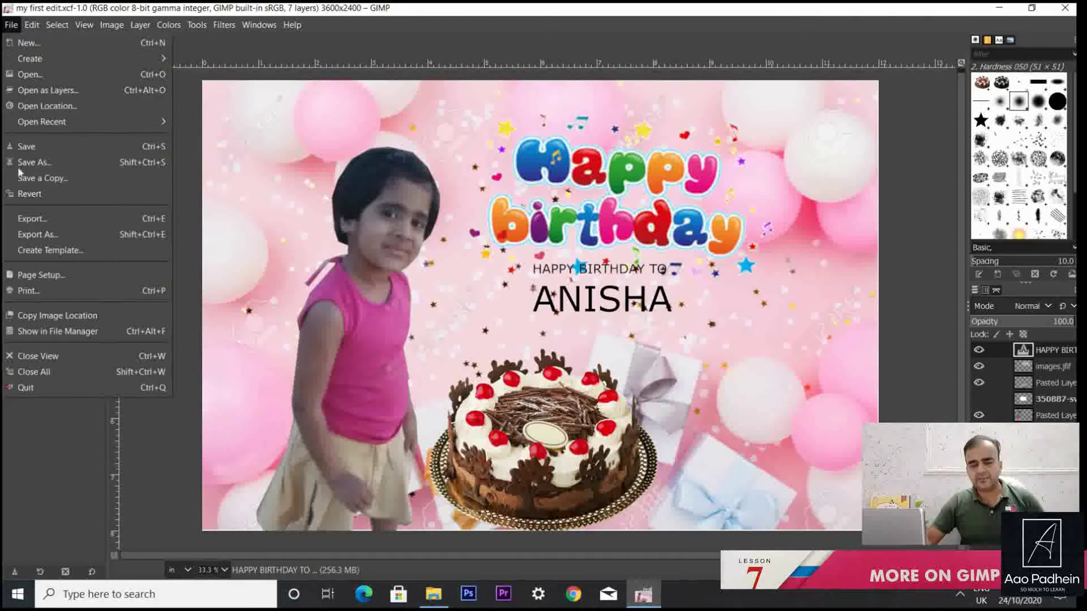
{"action": "left_click", "coordinate": [53, 234]}
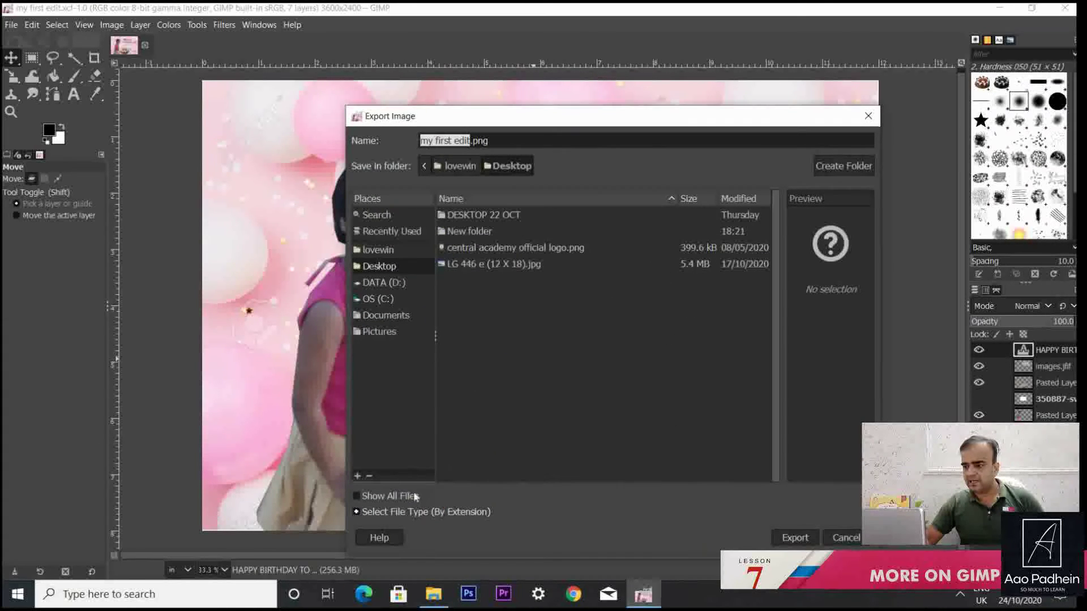
{"action": "left_click", "coordinate": [360, 512]}
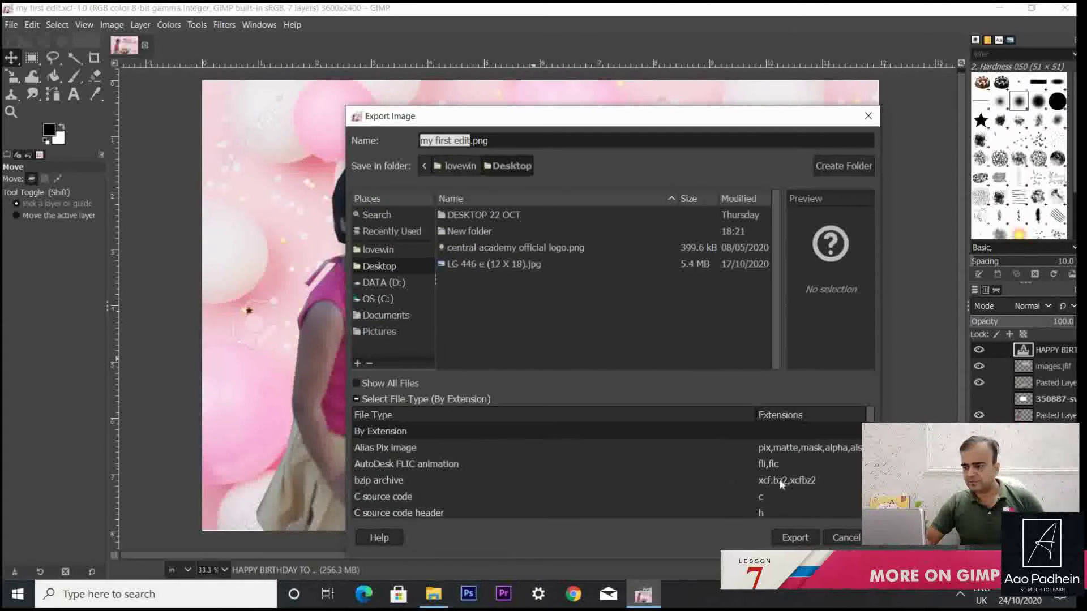
{"action": "scroll", "coordinate": [809, 478], "scroll_direction": "down", "scroll_amount": 4}
{"action": "scroll", "coordinate": [816, 478], "scroll_direction": "down", "scroll_amount": 5}
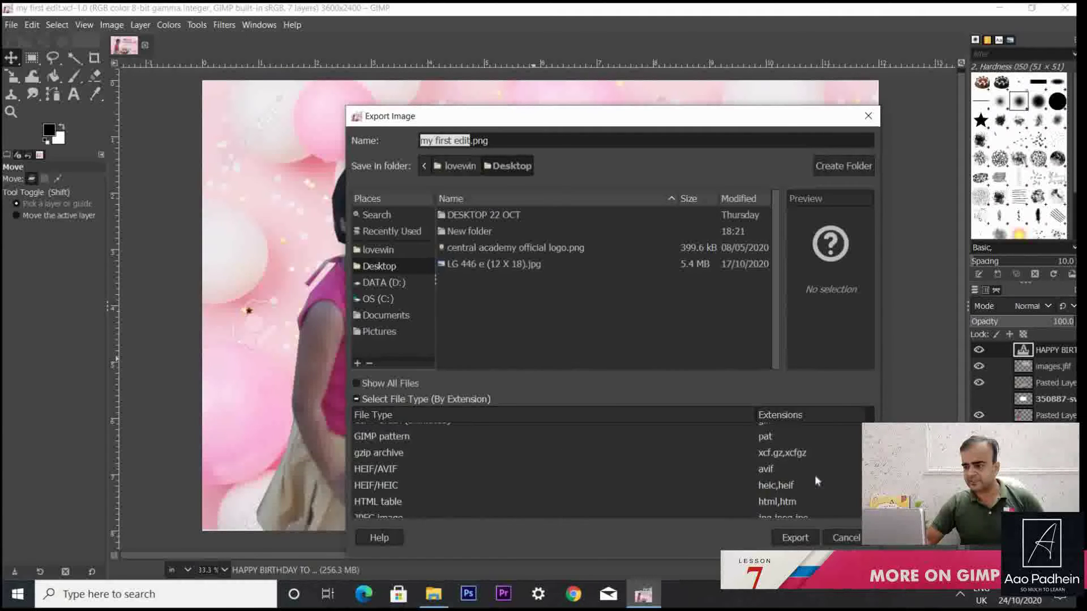
{"action": "scroll", "coordinate": [817, 481], "scroll_direction": "down", "scroll_amount": 6}
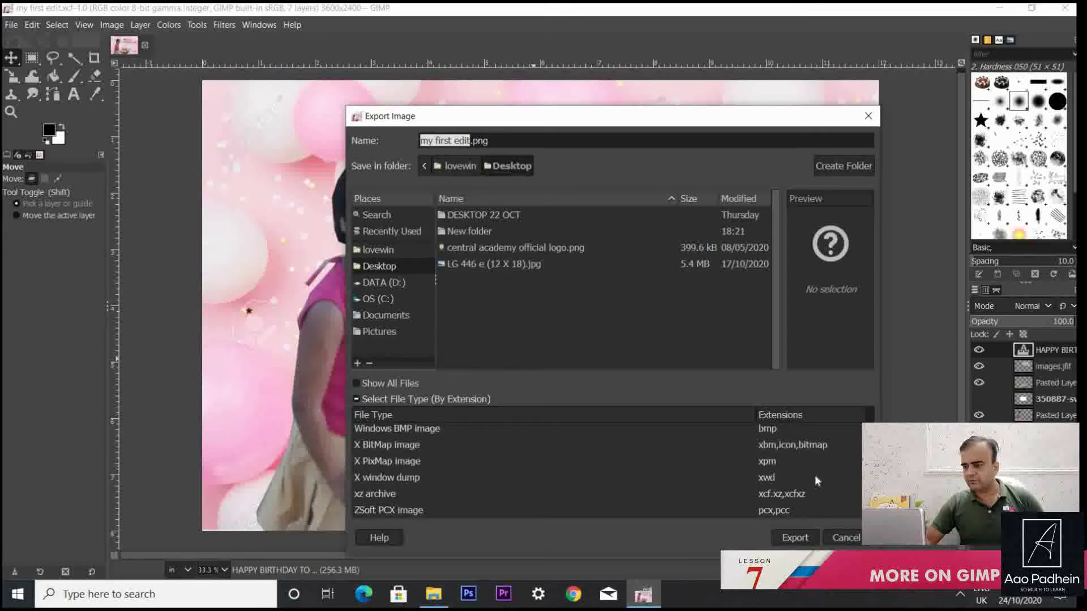
{"action": "scroll", "coordinate": [817, 480], "scroll_direction": "up", "scroll_amount": 3}
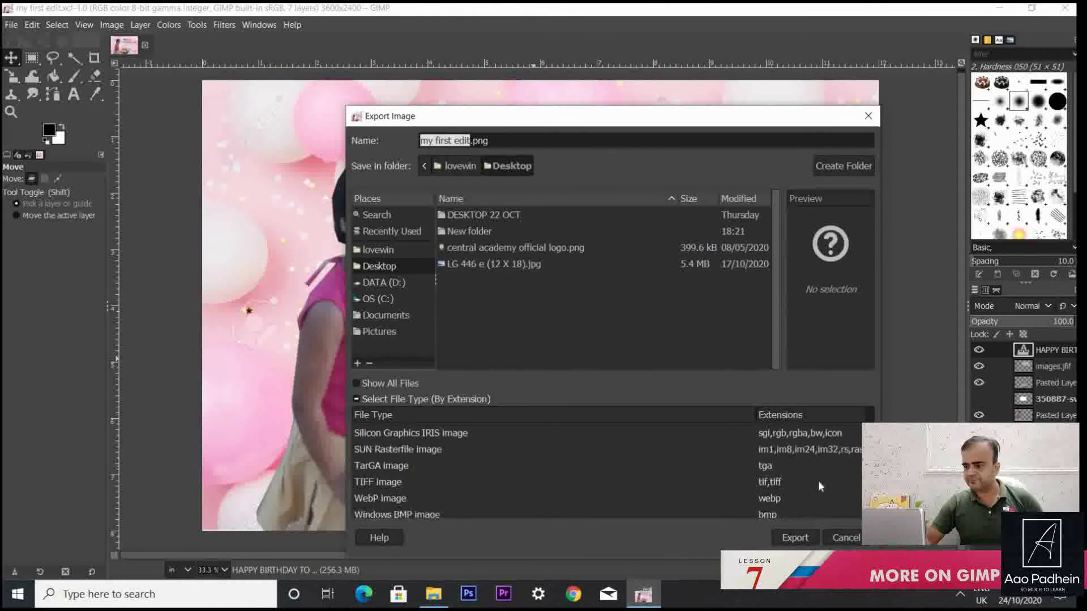
{"action": "scroll", "coordinate": [817, 481], "scroll_direction": "up", "scroll_amount": 6}
{"action": "scroll", "coordinate": [818, 481], "scroll_direction": "up", "scroll_amount": 1}
{"action": "scroll", "coordinate": [817, 480], "scroll_direction": "down", "scroll_amount": 2}
{"action": "scroll", "coordinate": [817, 480], "scroll_direction": "up", "scroll_amount": 3}
{"action": "scroll", "coordinate": [818, 480], "scroll_direction": "up", "scroll_amount": 5}
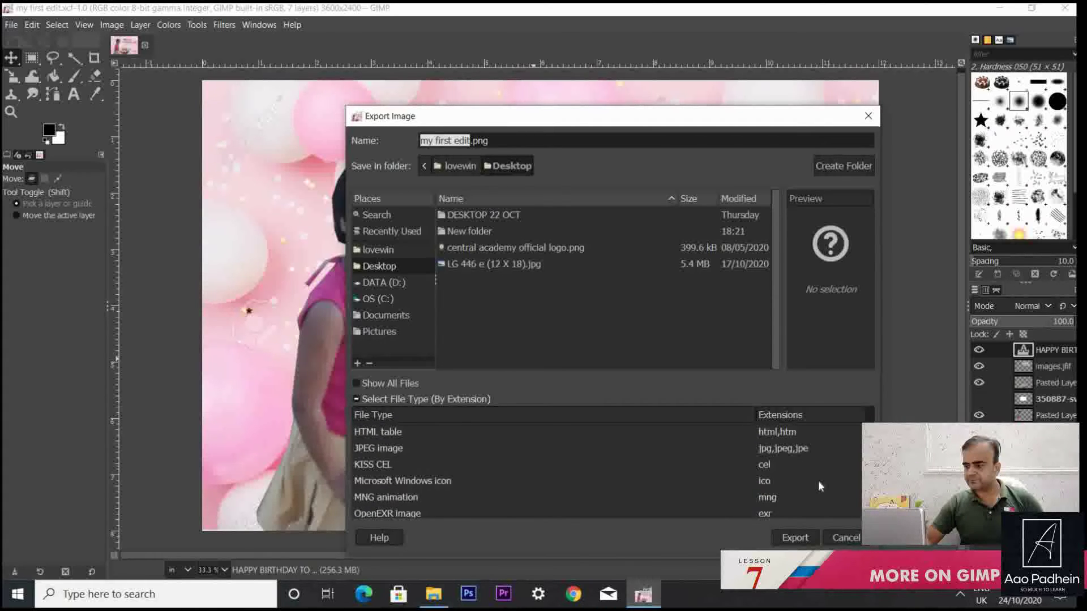
{"action": "left_click", "coordinate": [767, 449]}
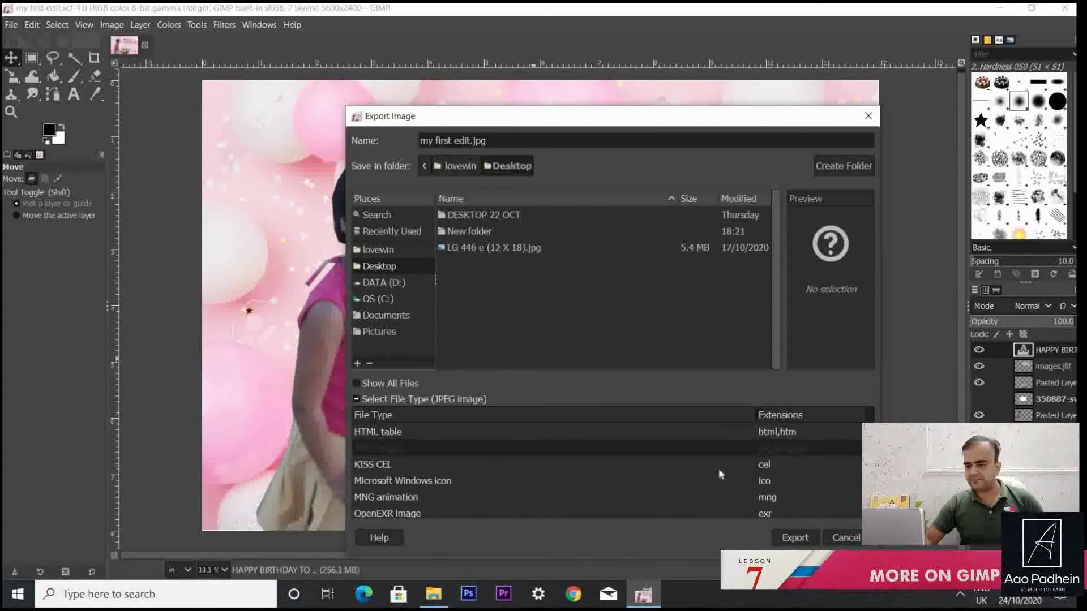
Export the image to the Desktop as my first edit.jpg with JPEG quality 90.
{"action": "left_click", "coordinate": [470, 140]}
{"action": "left_click", "coordinate": [453, 140]}
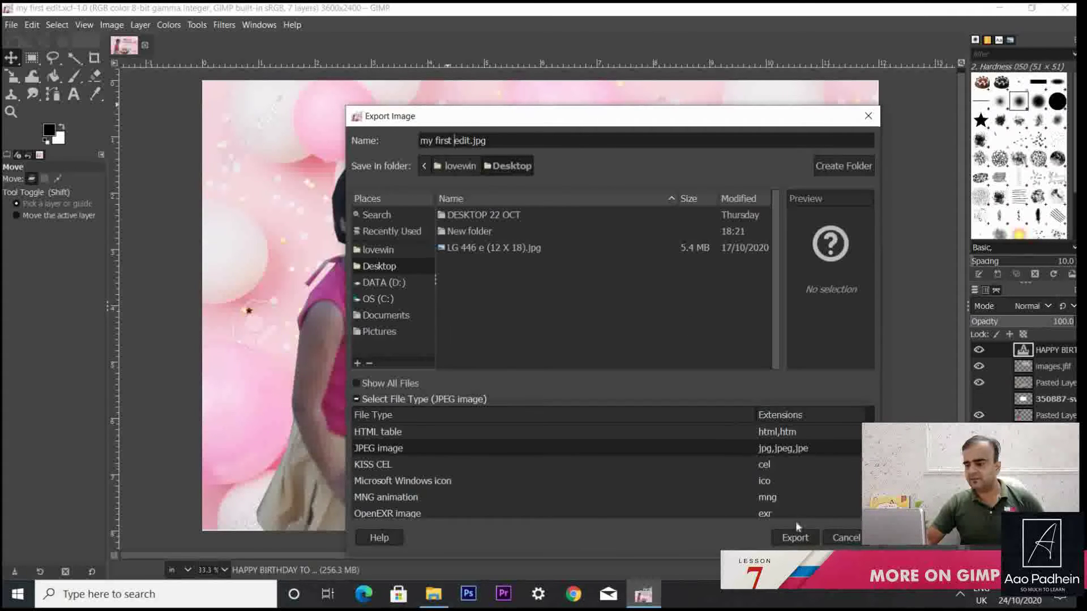
{"action": "left_click", "coordinate": [795, 537]}
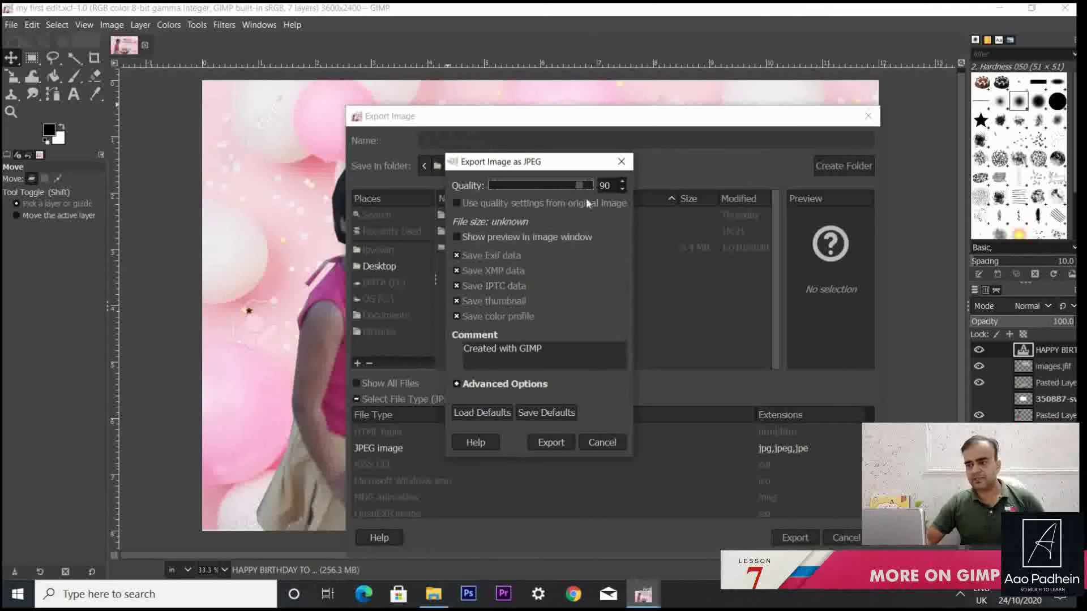
{"action": "left_click", "coordinate": [558, 444]}
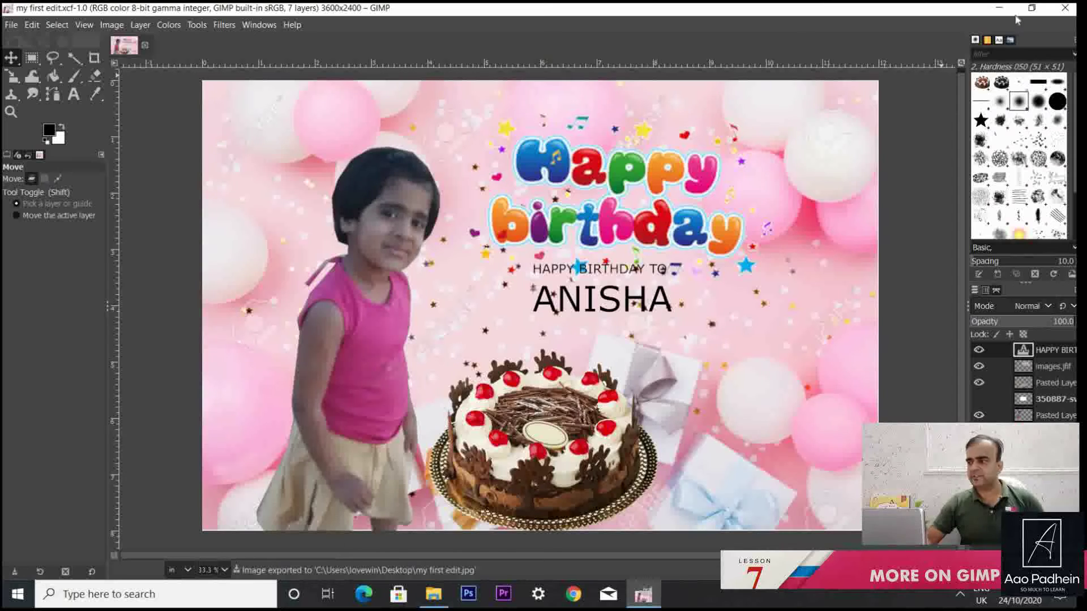
Switch to File Explorer and open the exported my first edit JPG from the Desktop folder to check it.
{"action": "left_click", "coordinate": [997, 9]}
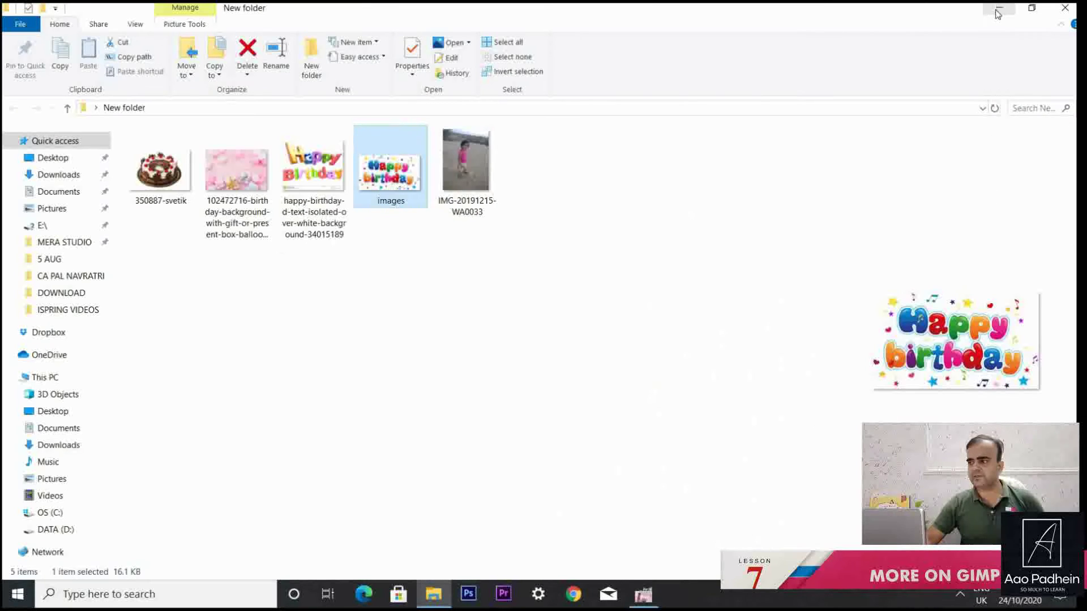
{"action": "left_click", "coordinate": [53, 158]}
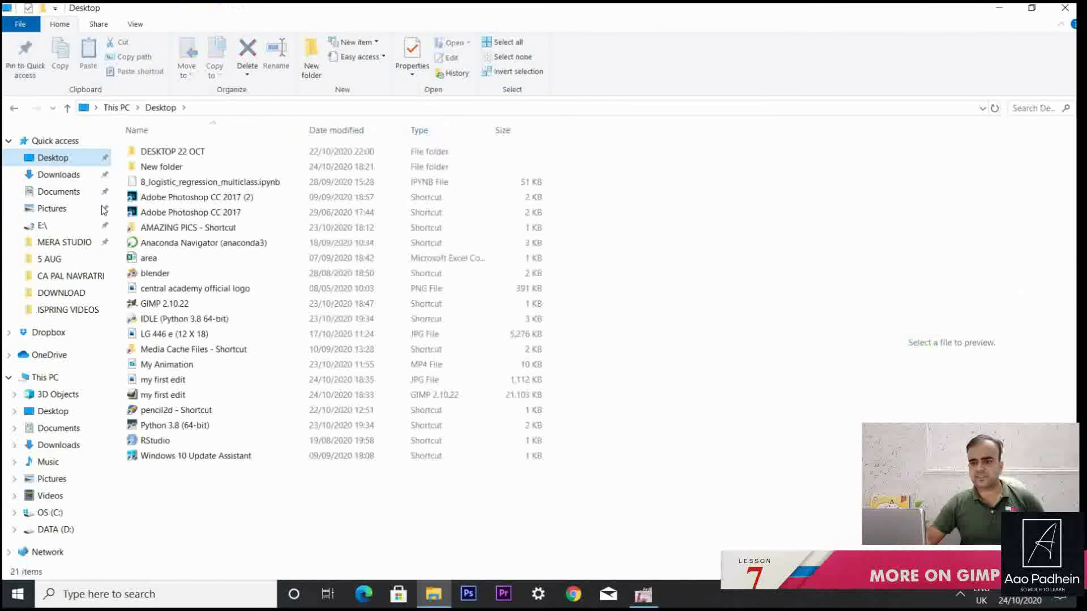
{"action": "left_click", "coordinate": [163, 382]}
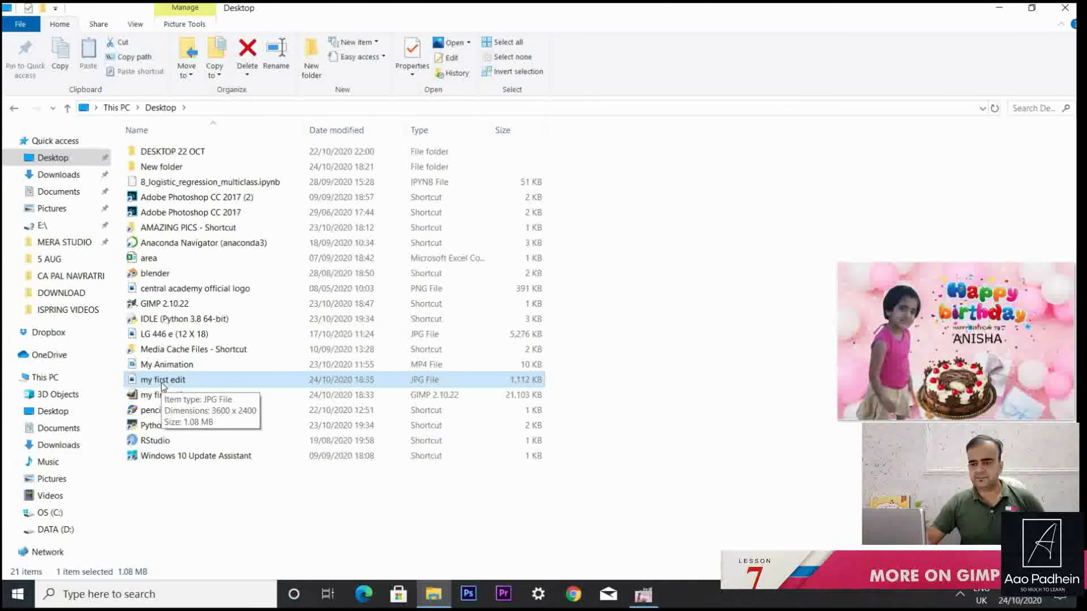
{"action": "double_click", "coordinate": [163, 382]}
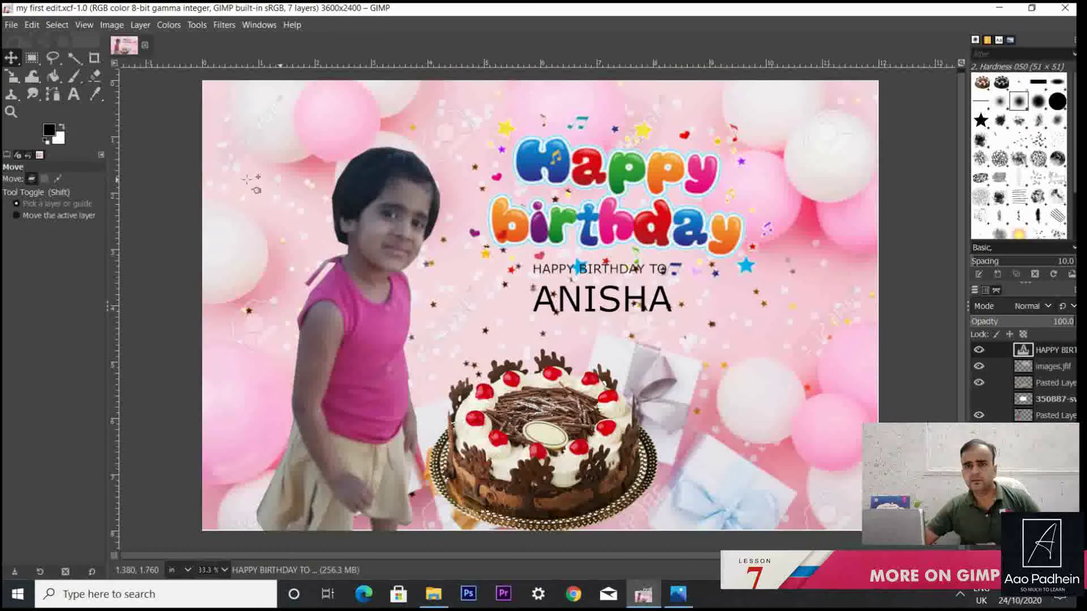
Return to GIMP and merge the HAPPY BIRTHDAY TO text layer down into the images.jfif layer, leaving it visible.
{"action": "left_click", "coordinate": [644, 593]}
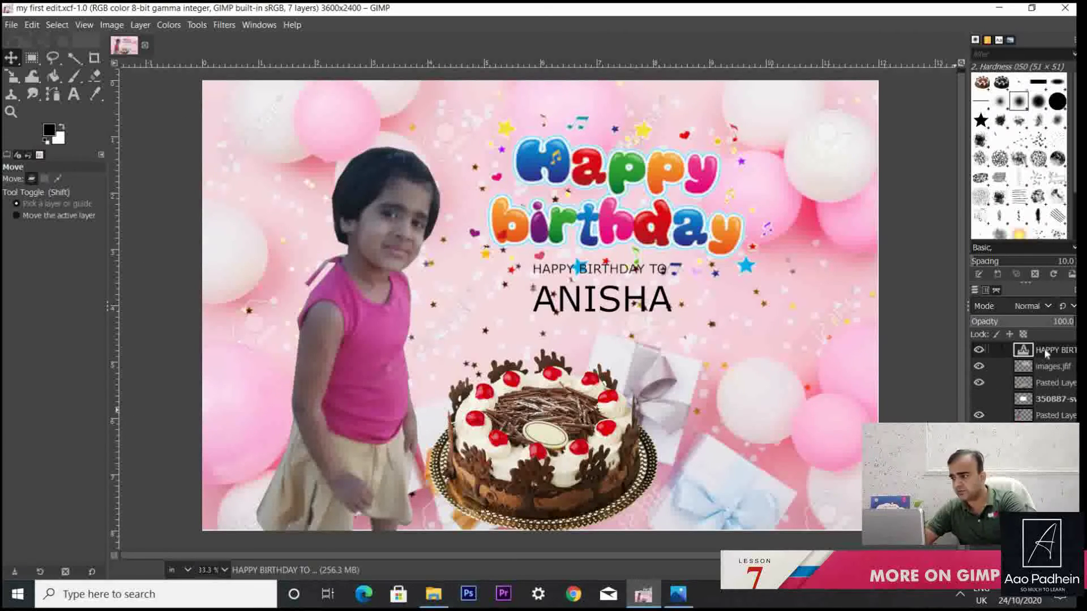
{"action": "left_click", "coordinate": [978, 350]}
{"action": "left_click", "coordinate": [978, 349]}
{"action": "left_click", "coordinate": [979, 350]}
{"action": "left_click", "coordinate": [977, 366]}
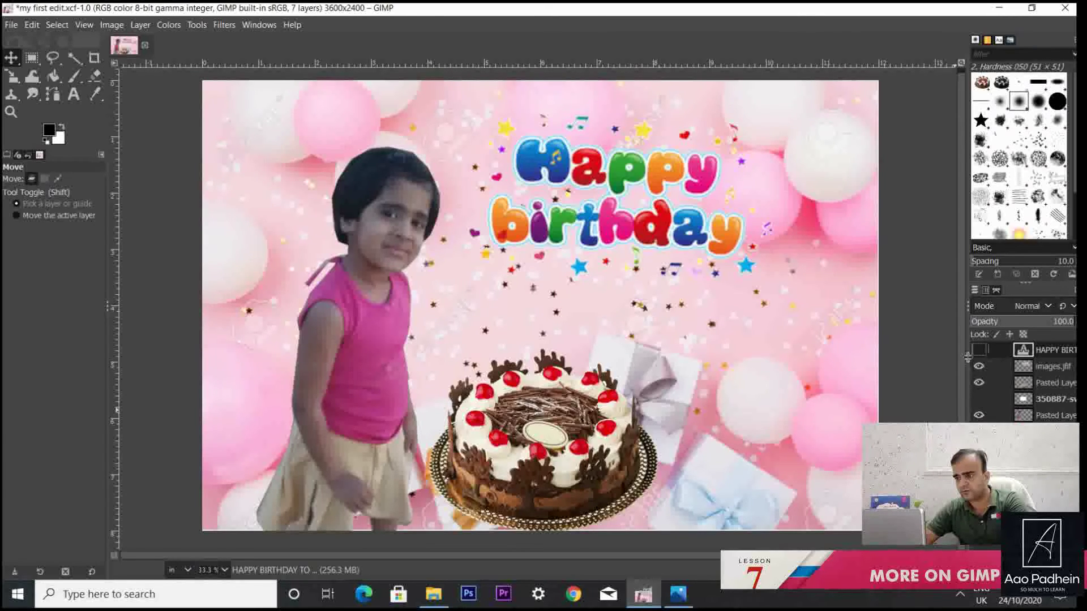
{"action": "left_click", "coordinate": [979, 350]}
{"action": "right_click", "coordinate": [1051, 351]}
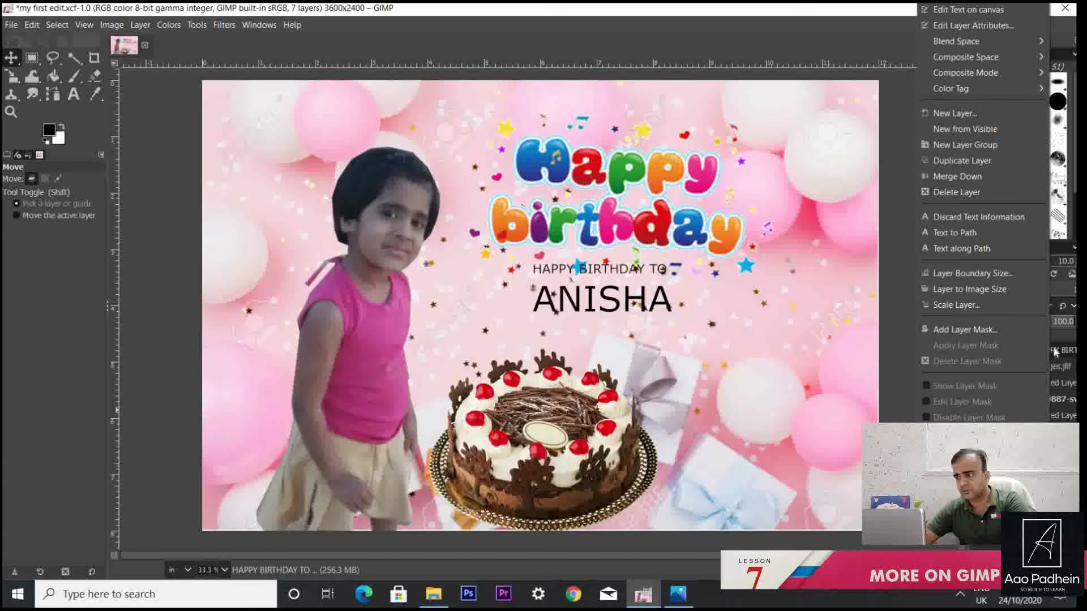
{"action": "left_click", "coordinate": [981, 179]}
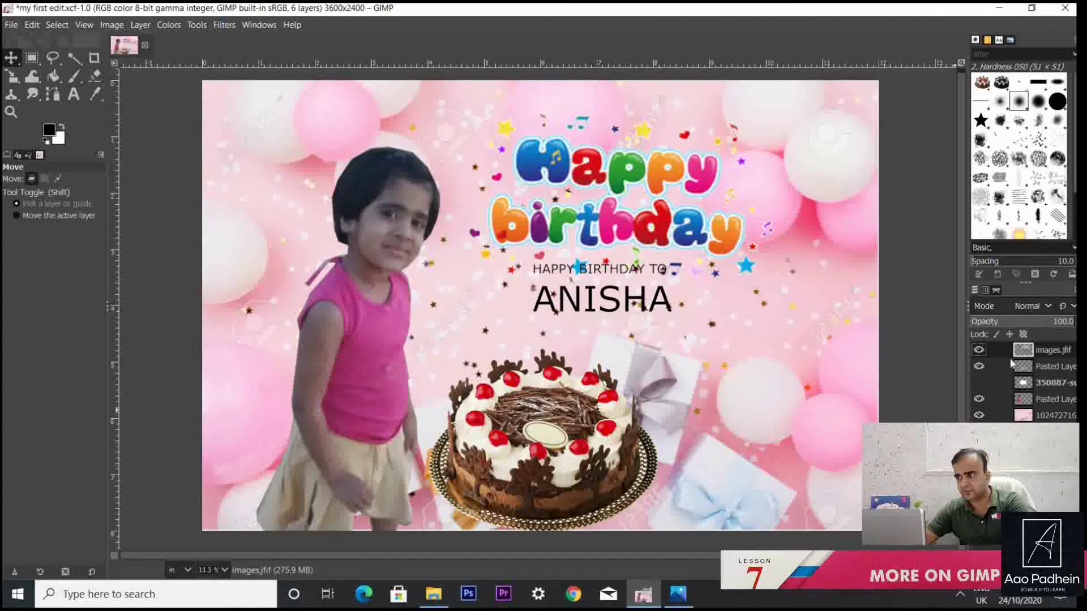
Hide and show the merged images.jfif layer to check that the lettering and text act as one layer.
{"action": "left_click", "coordinate": [979, 350]}
{"action": "left_click", "coordinate": [979, 350]}
{"action": "left_click", "coordinate": [979, 350]}
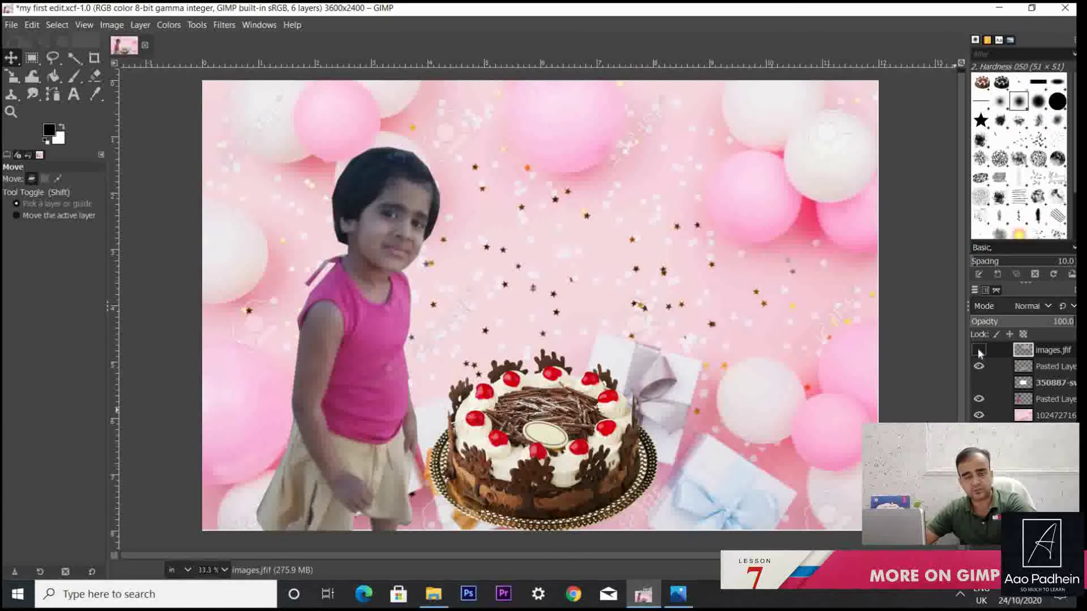
{"action": "left_click", "coordinate": [978, 350]}
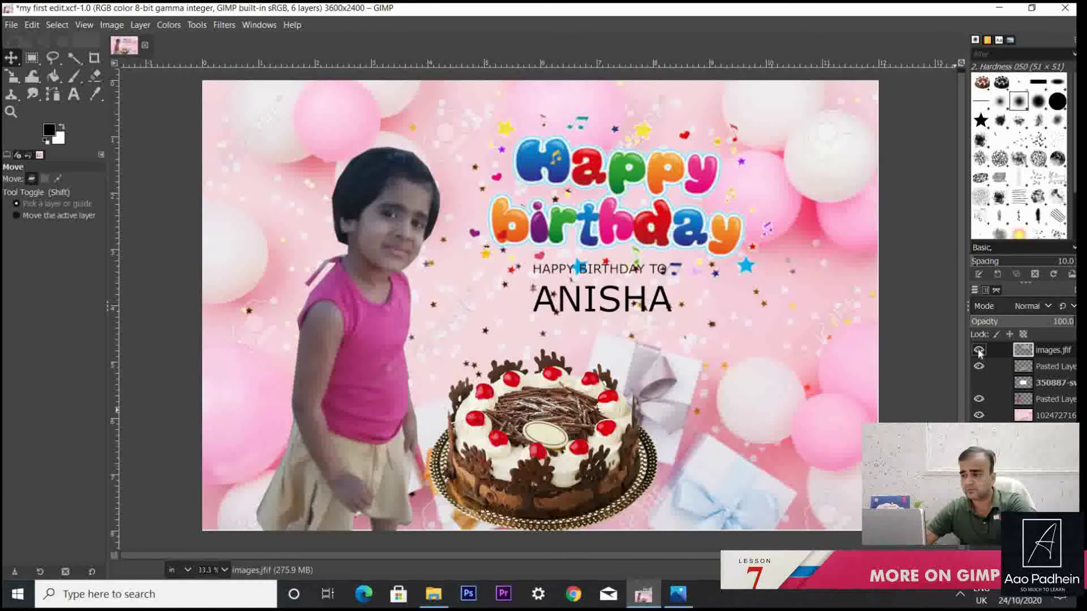
Show the hidden 350887-svetik layer with the white background and delete it.
{"action": "left_click", "coordinate": [979, 382]}
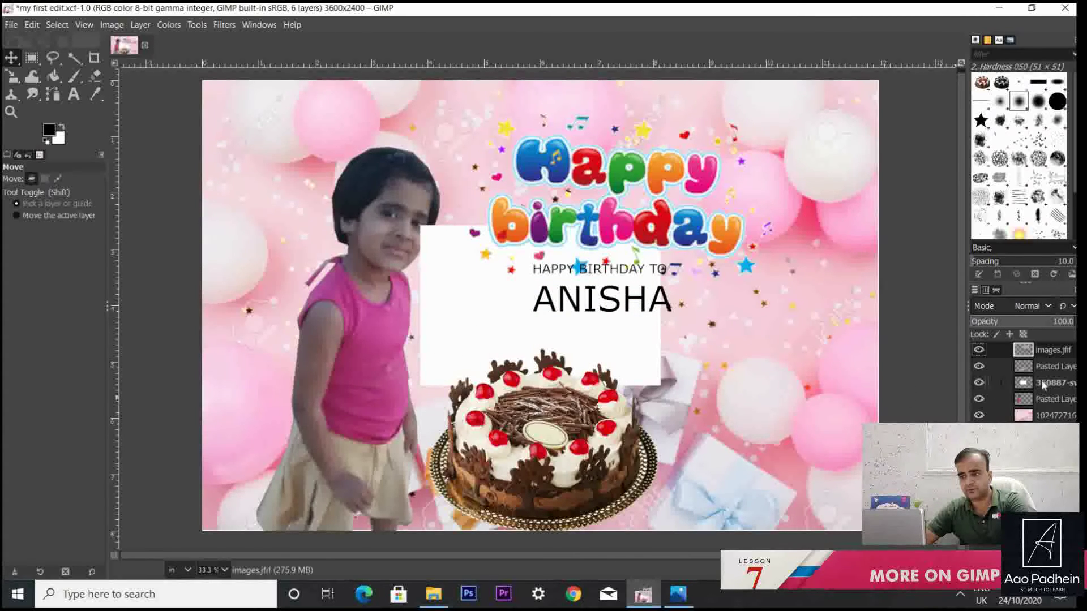
{"action": "right_click", "coordinate": [1044, 385]}
{"action": "left_click", "coordinate": [980, 176]}
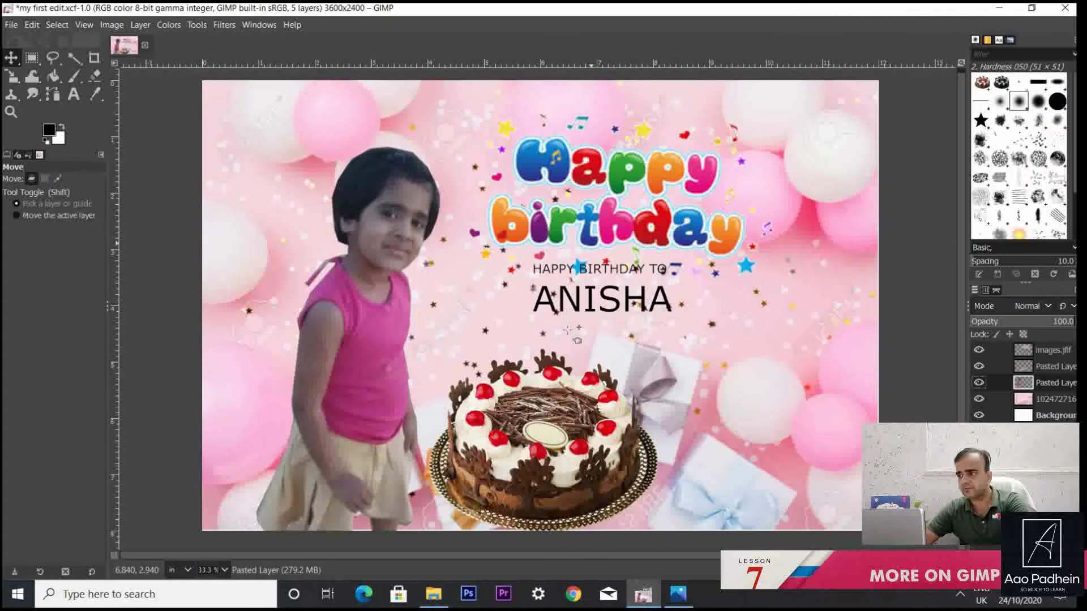